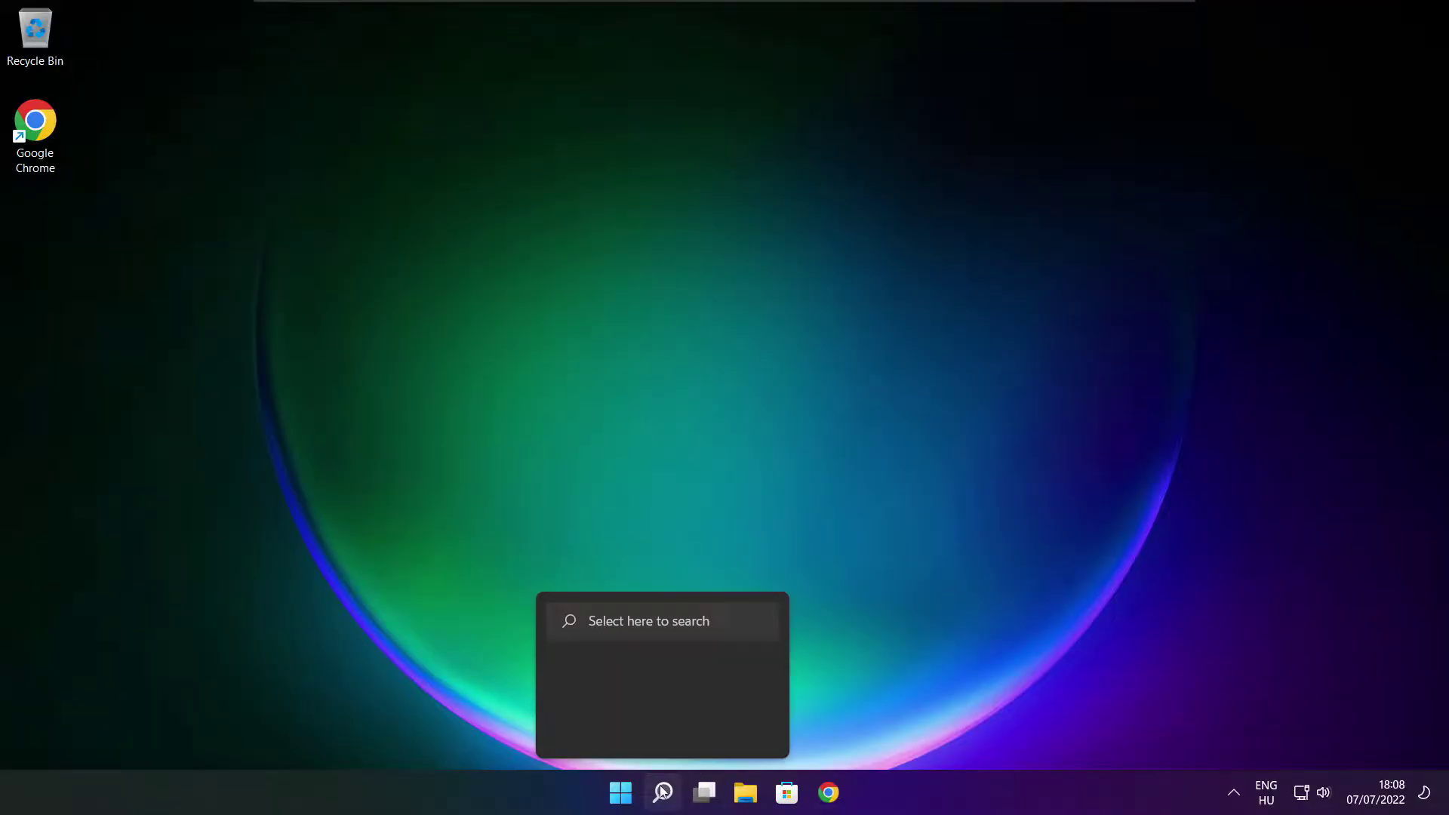
Search Windows for 'device manager'
click(670, 801)
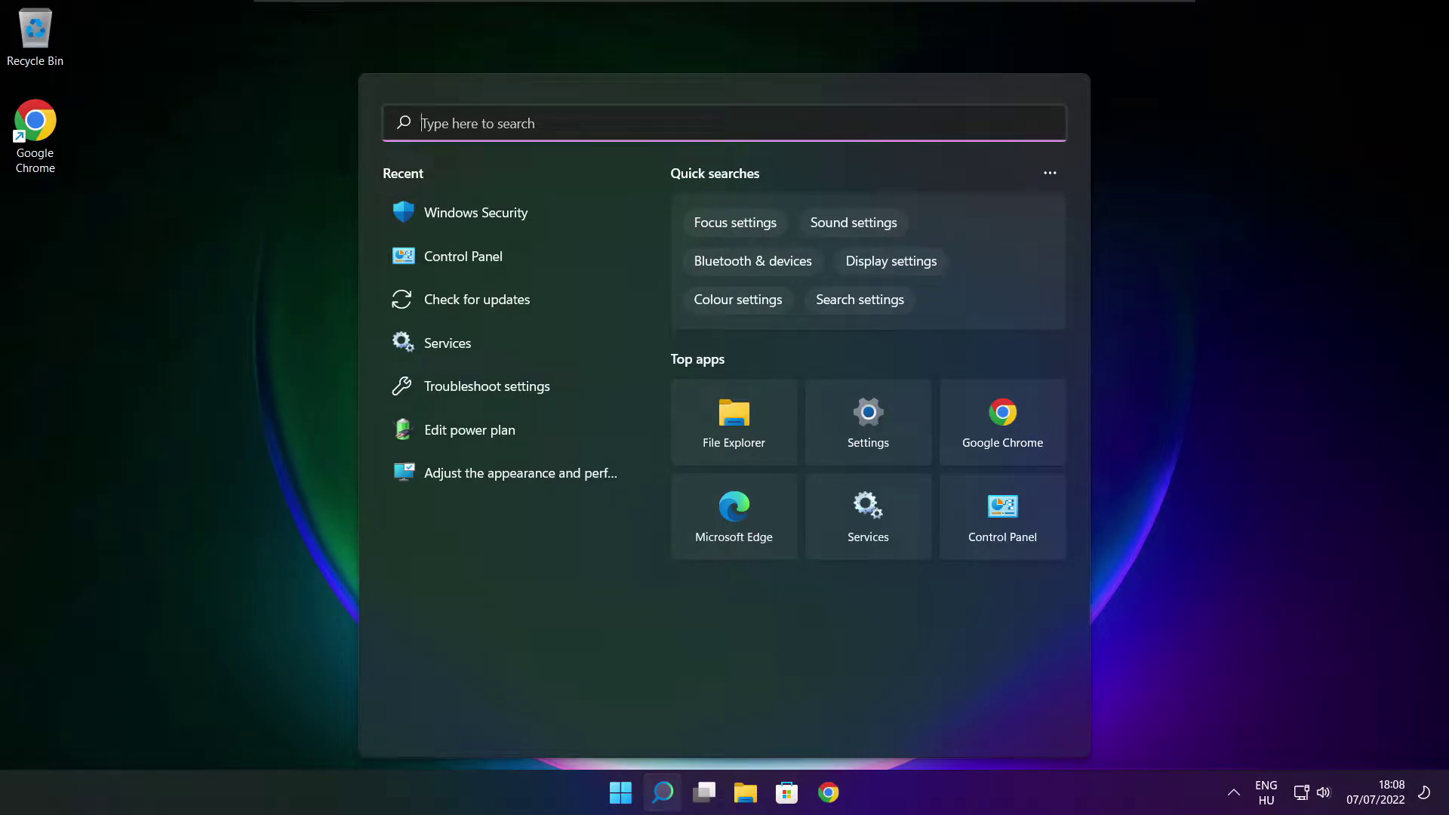
text(device )
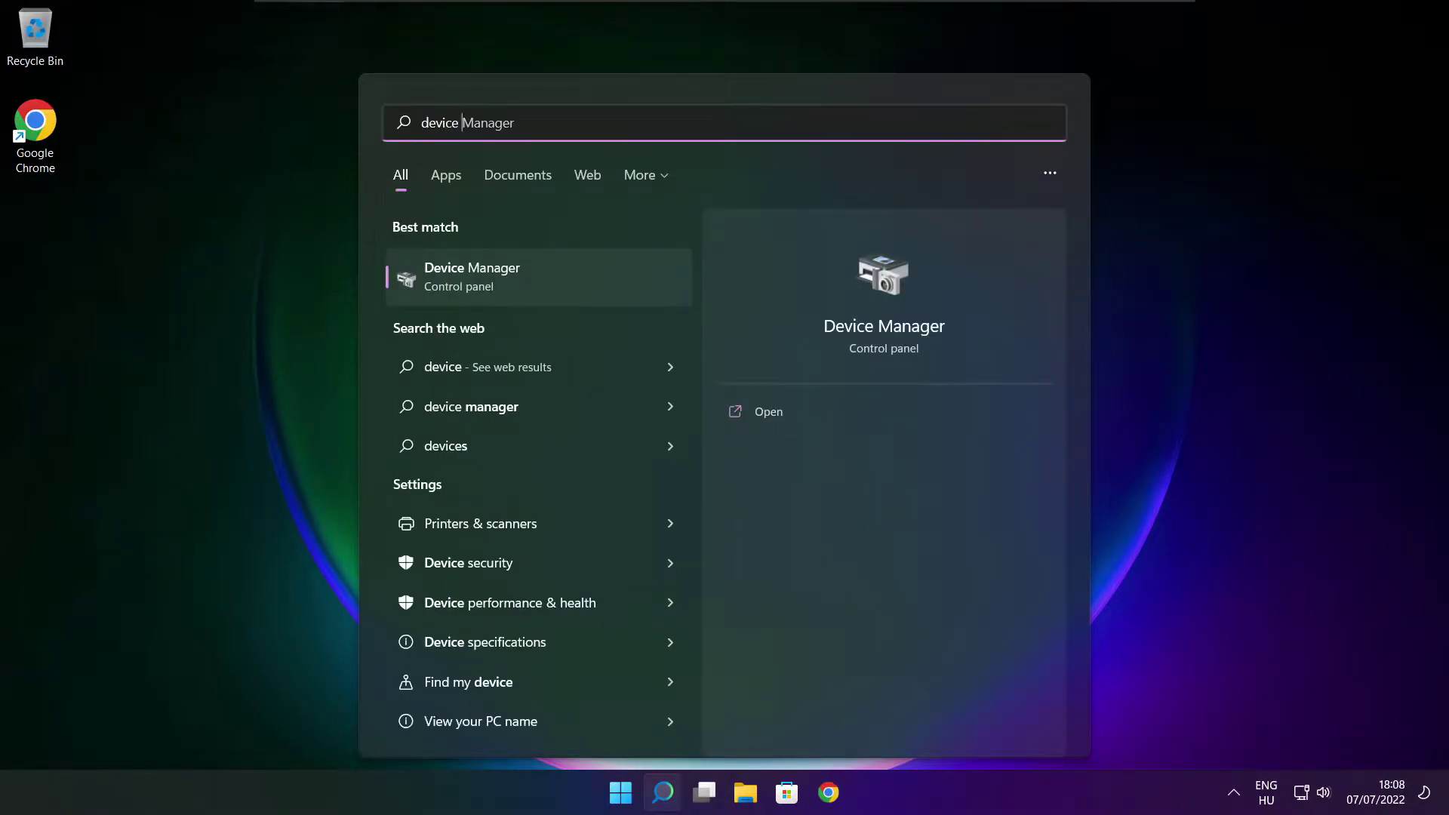
text(manager)
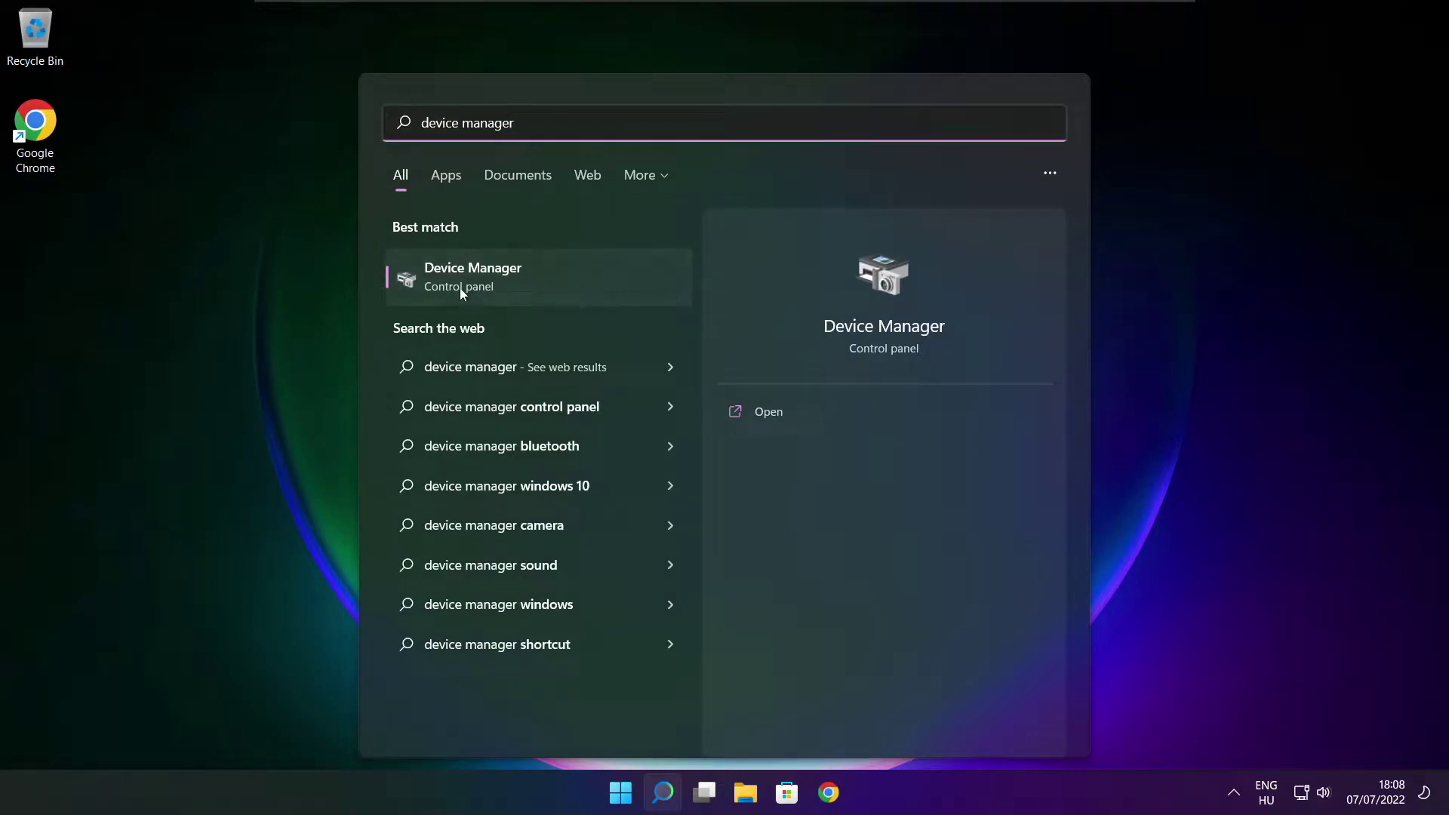
In maximized Device Manager, auto-search drivers for VMware SVGA 3D; the best one is already installed
click(595, 285)
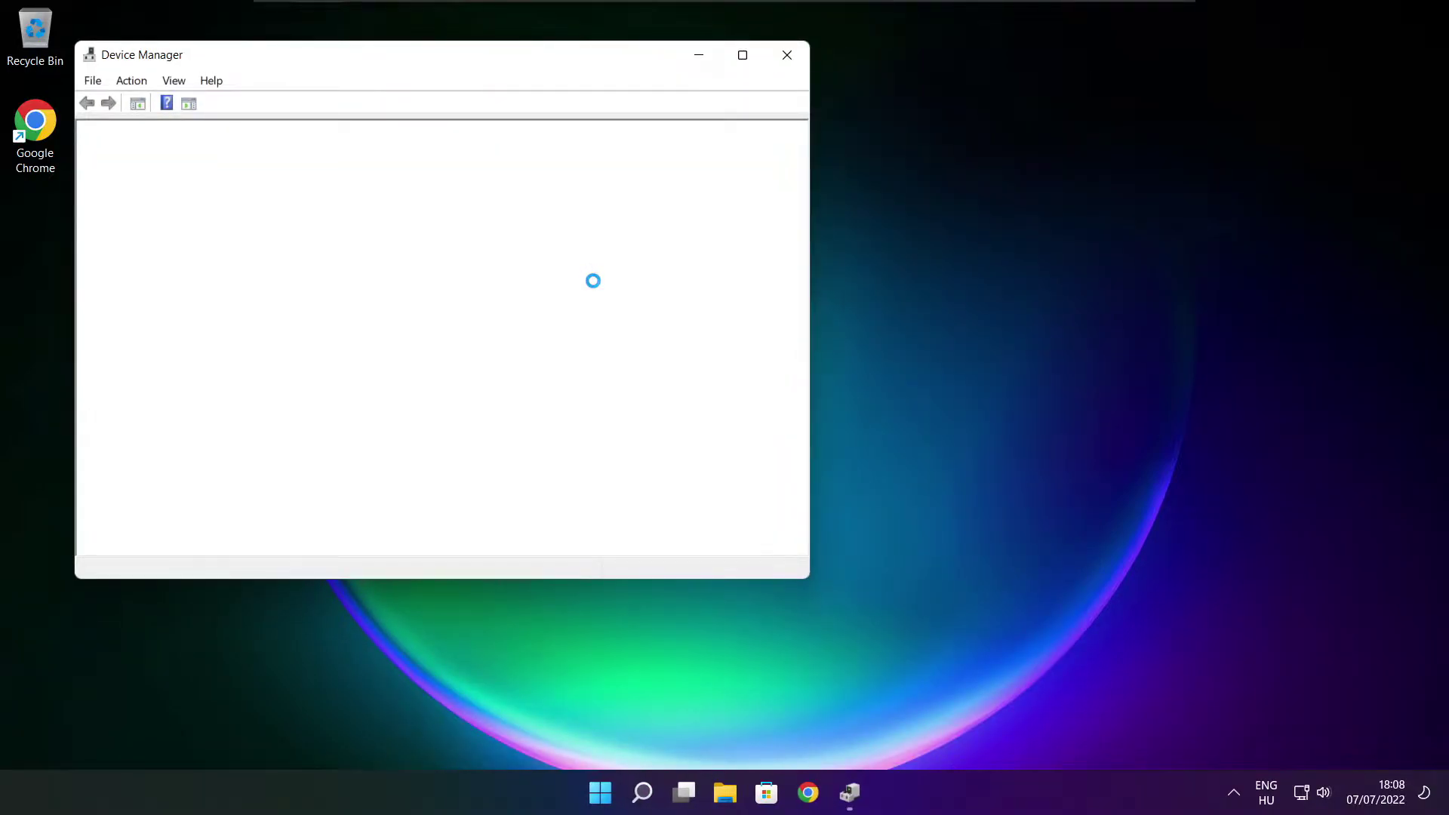
click(742, 54)
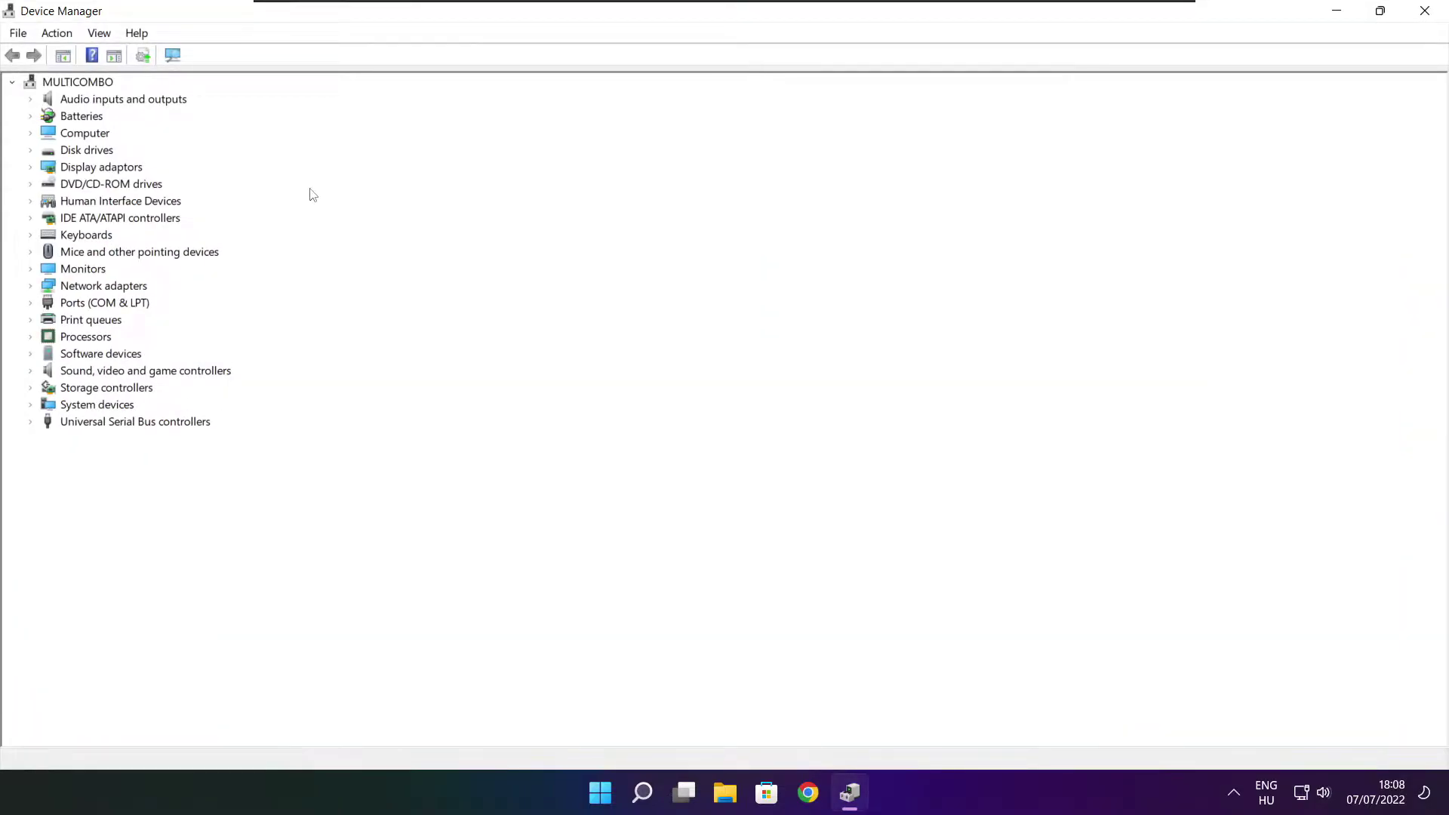
click(67, 168)
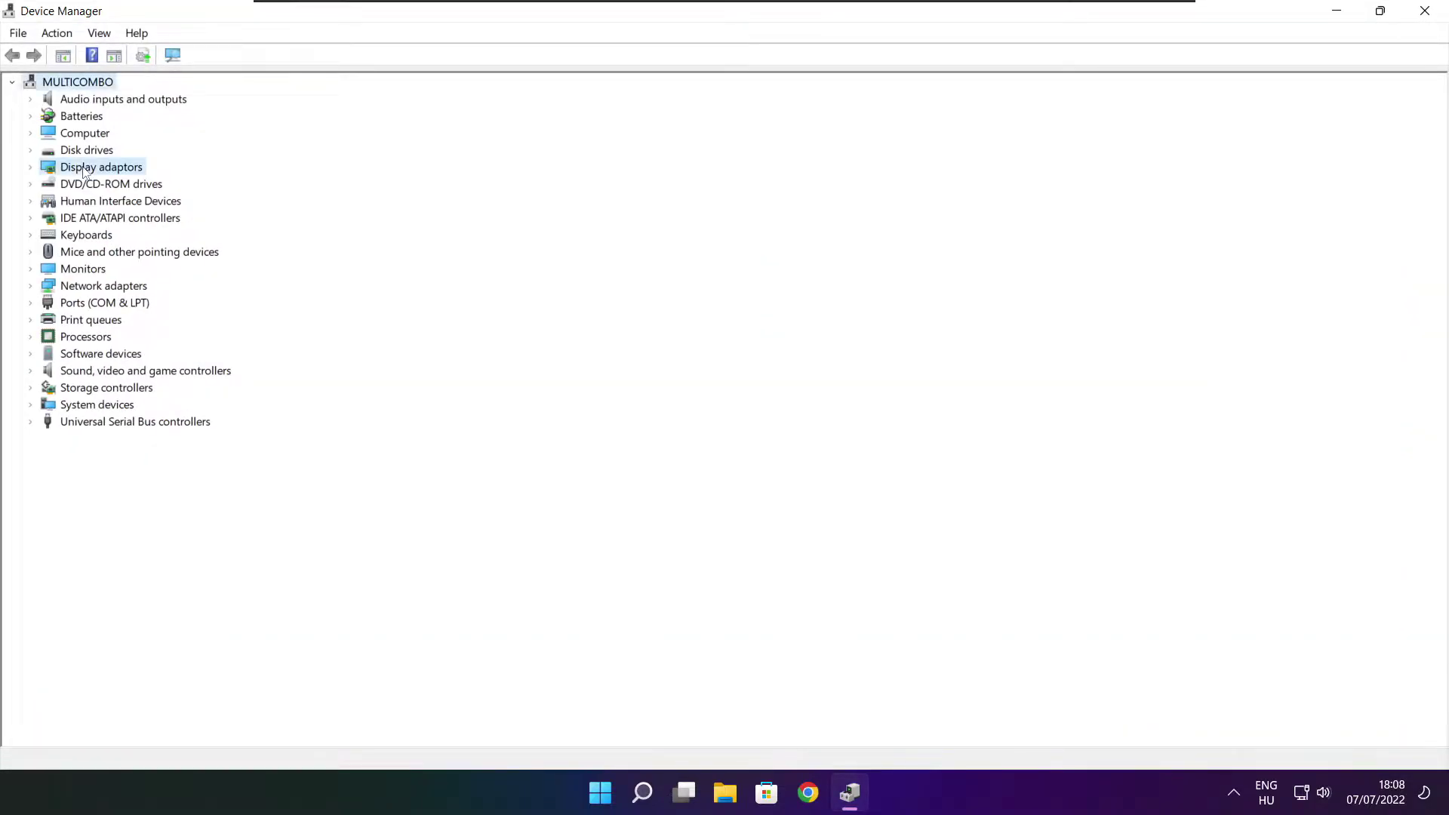
click(31, 167)
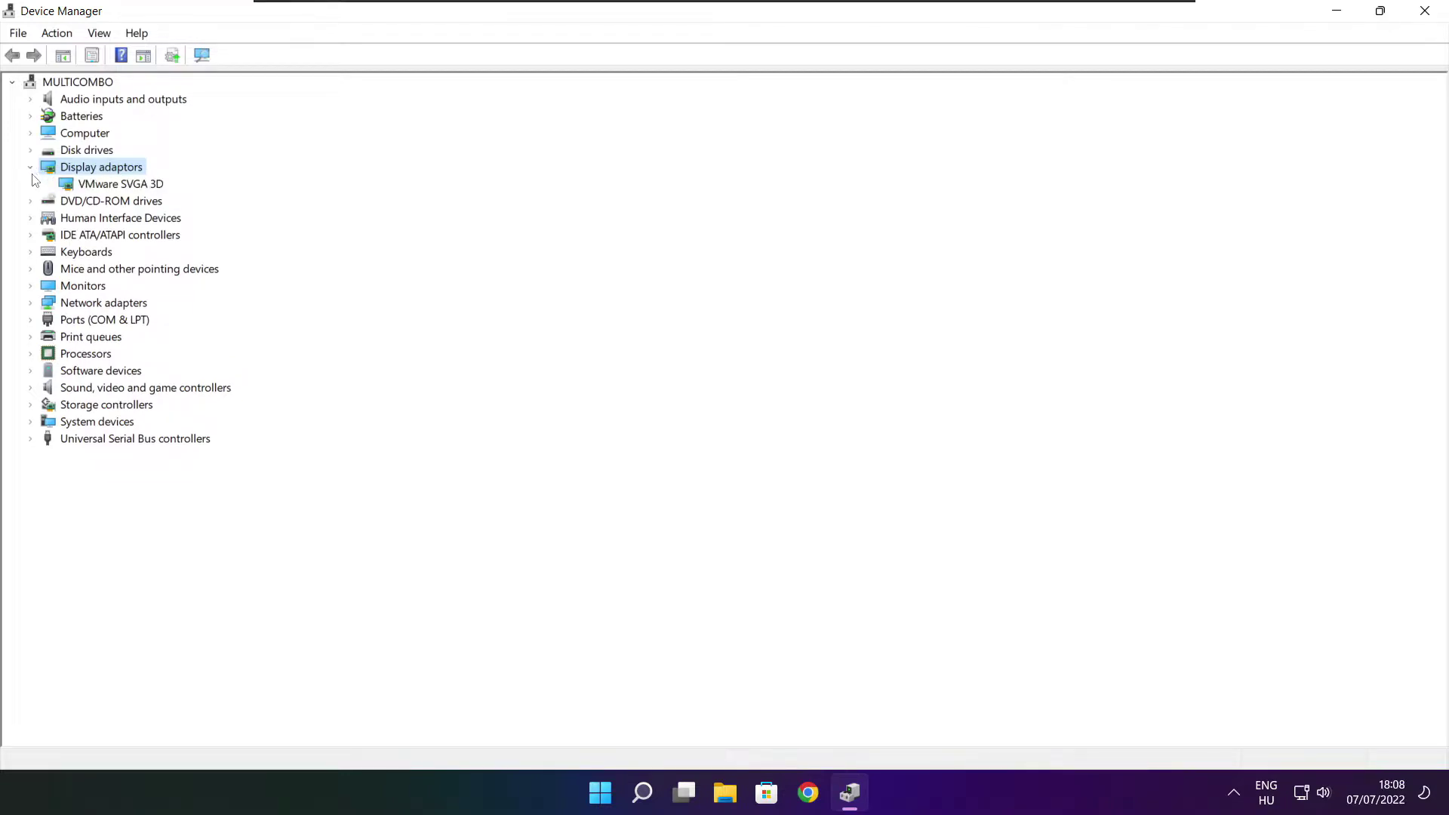
click(143, 189)
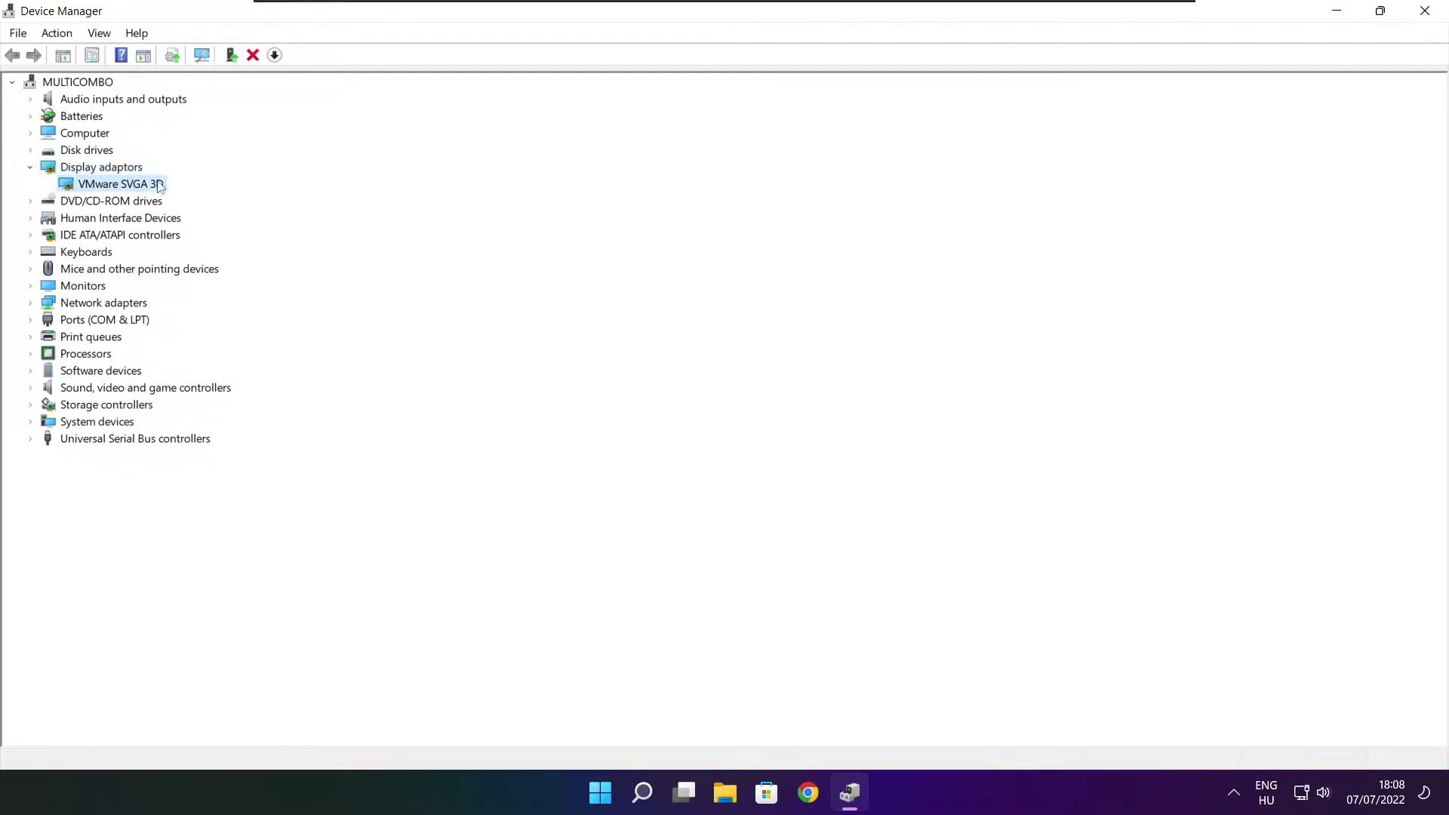
right_click(103, 187)
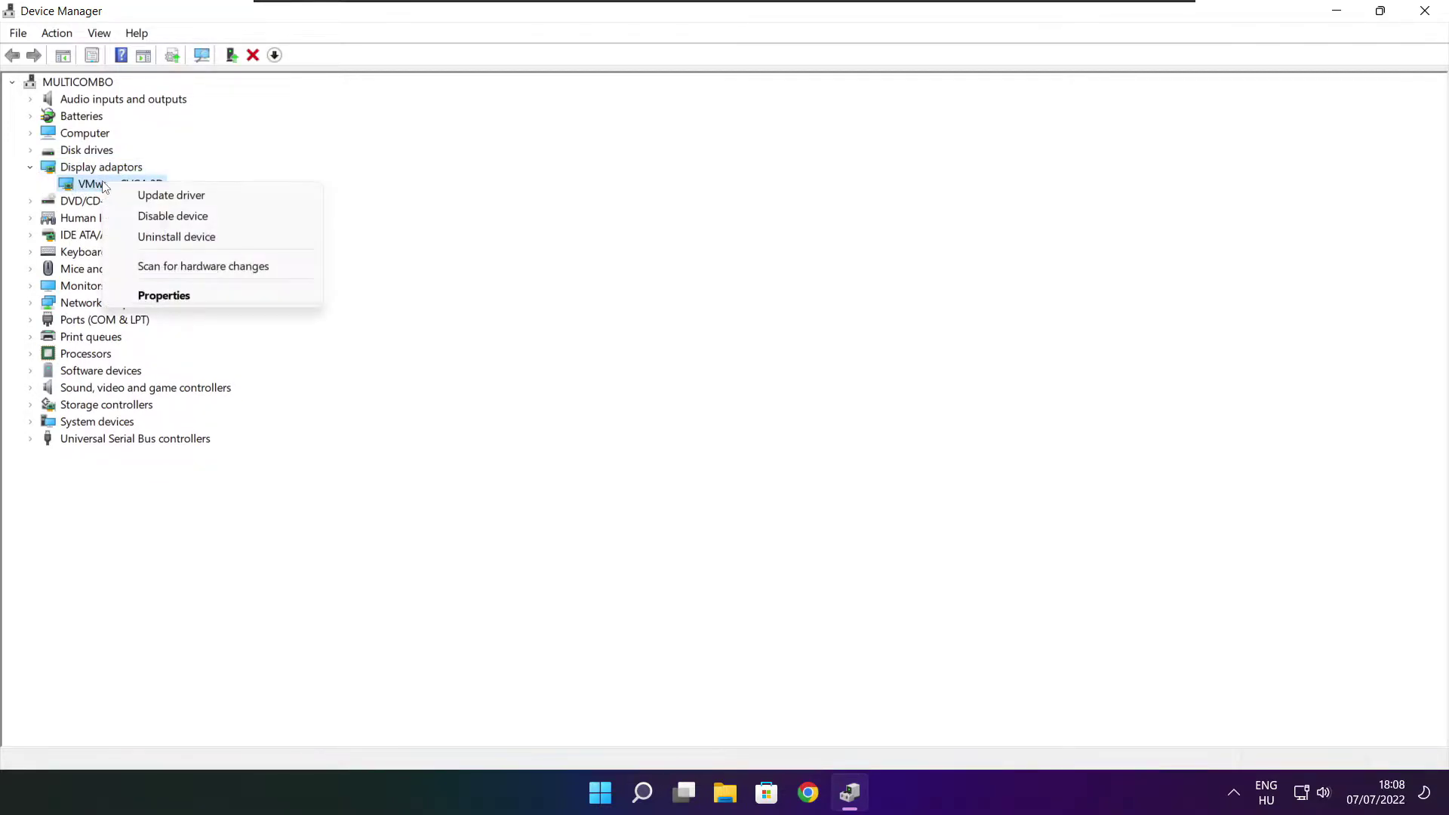
click(210, 197)
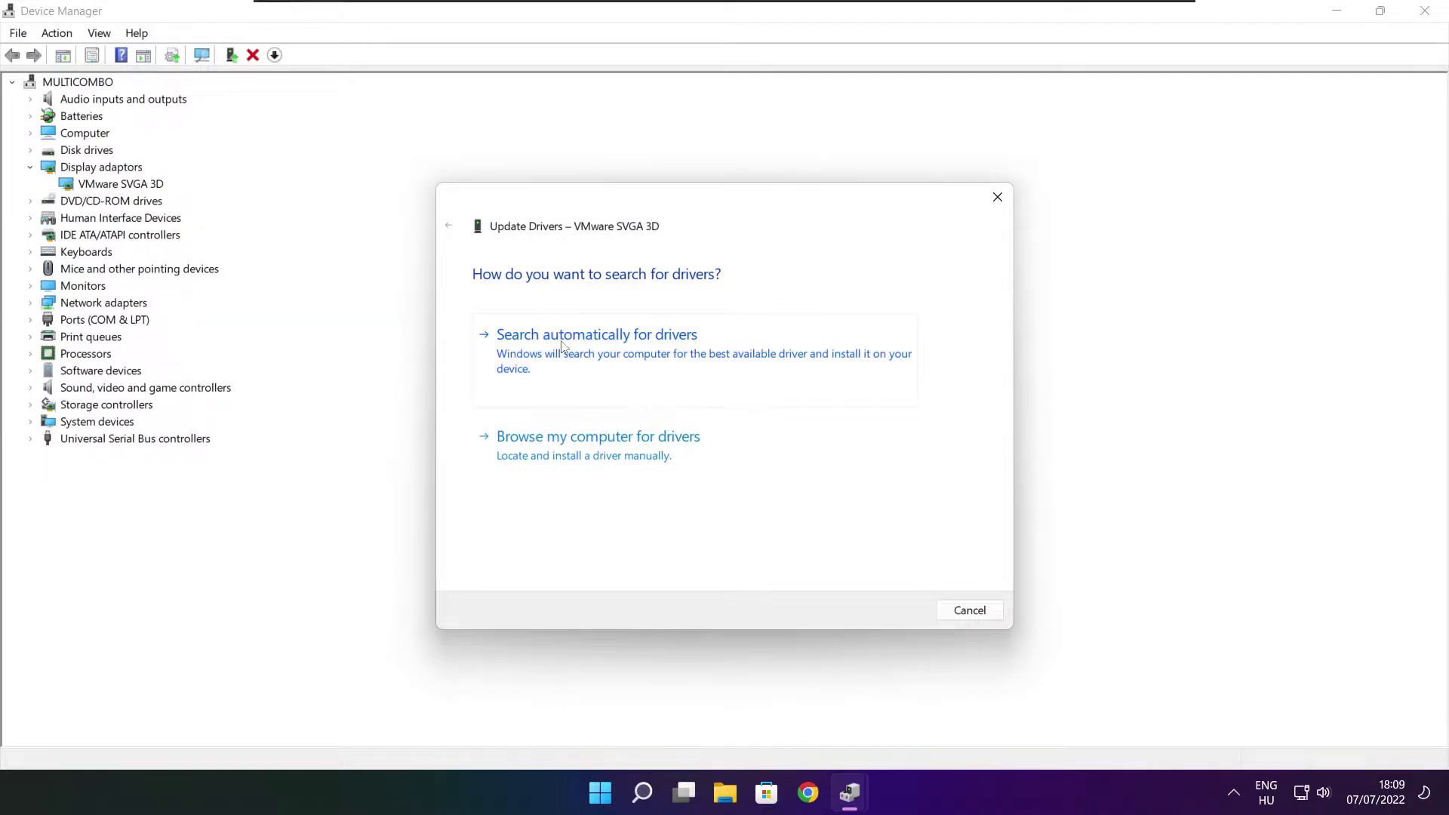
click(667, 363)
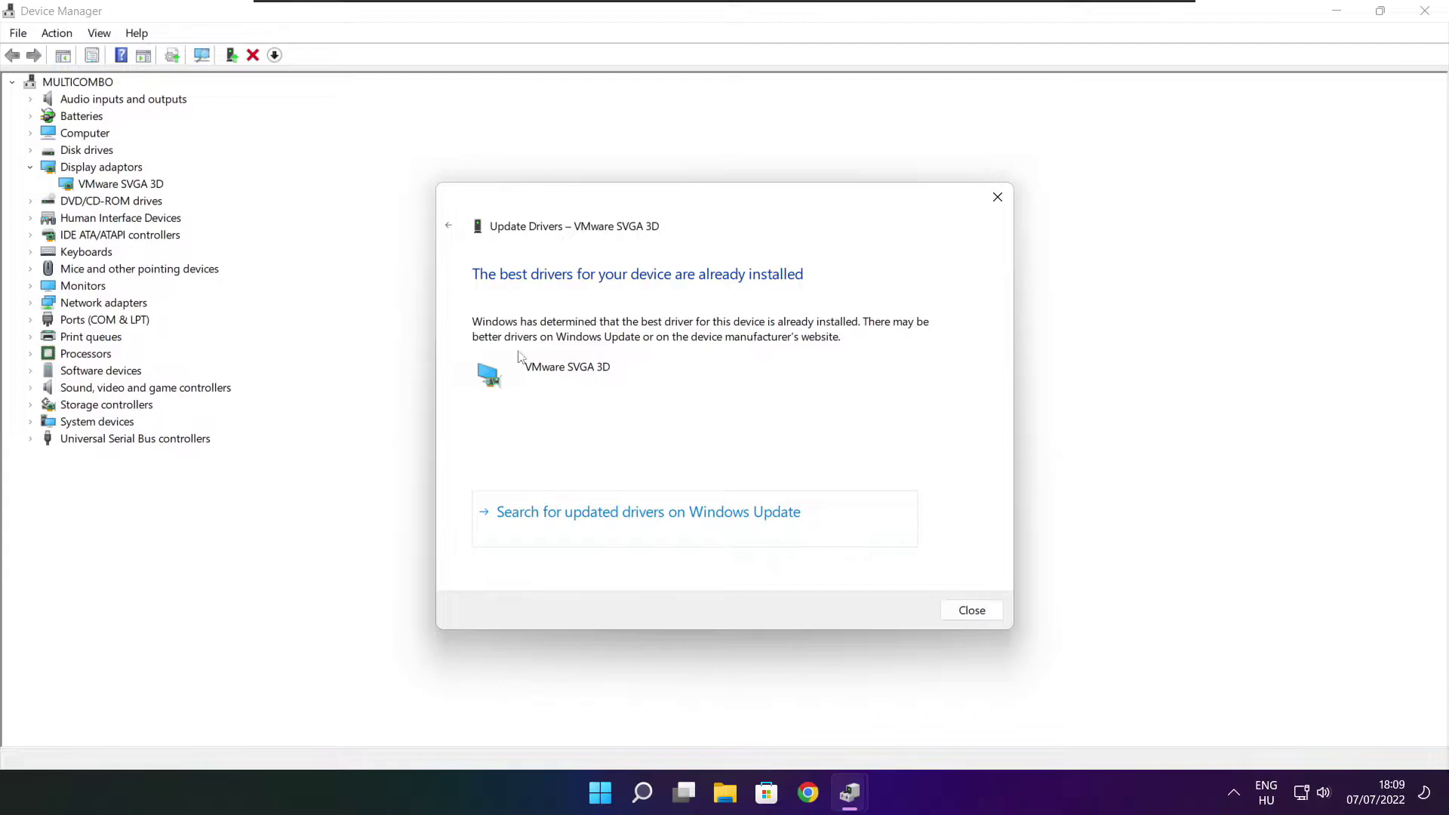
click(971, 611)
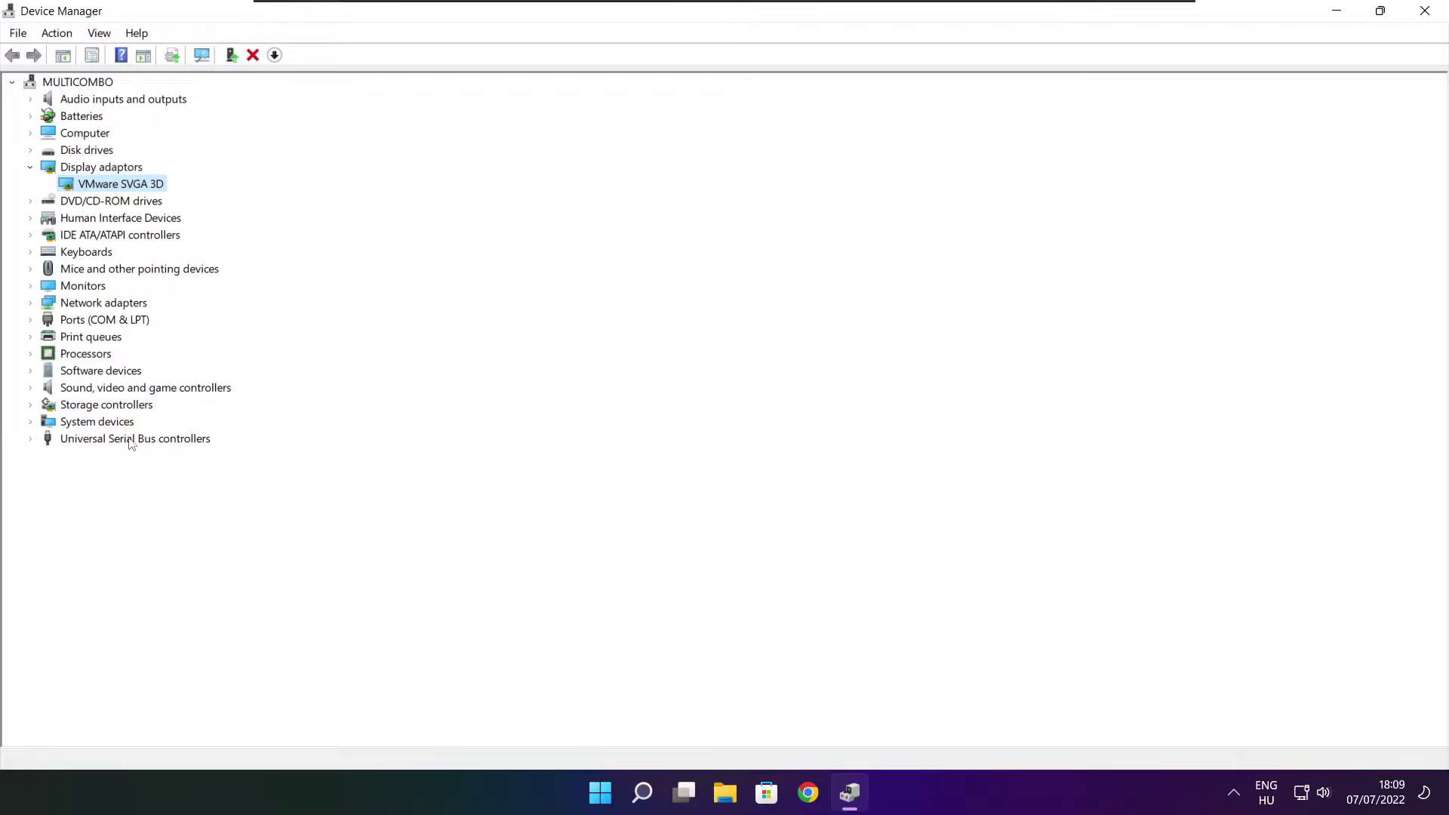
Auto-search drivers for the High Definition Audio Device, then close Device Manager
click(41, 389)
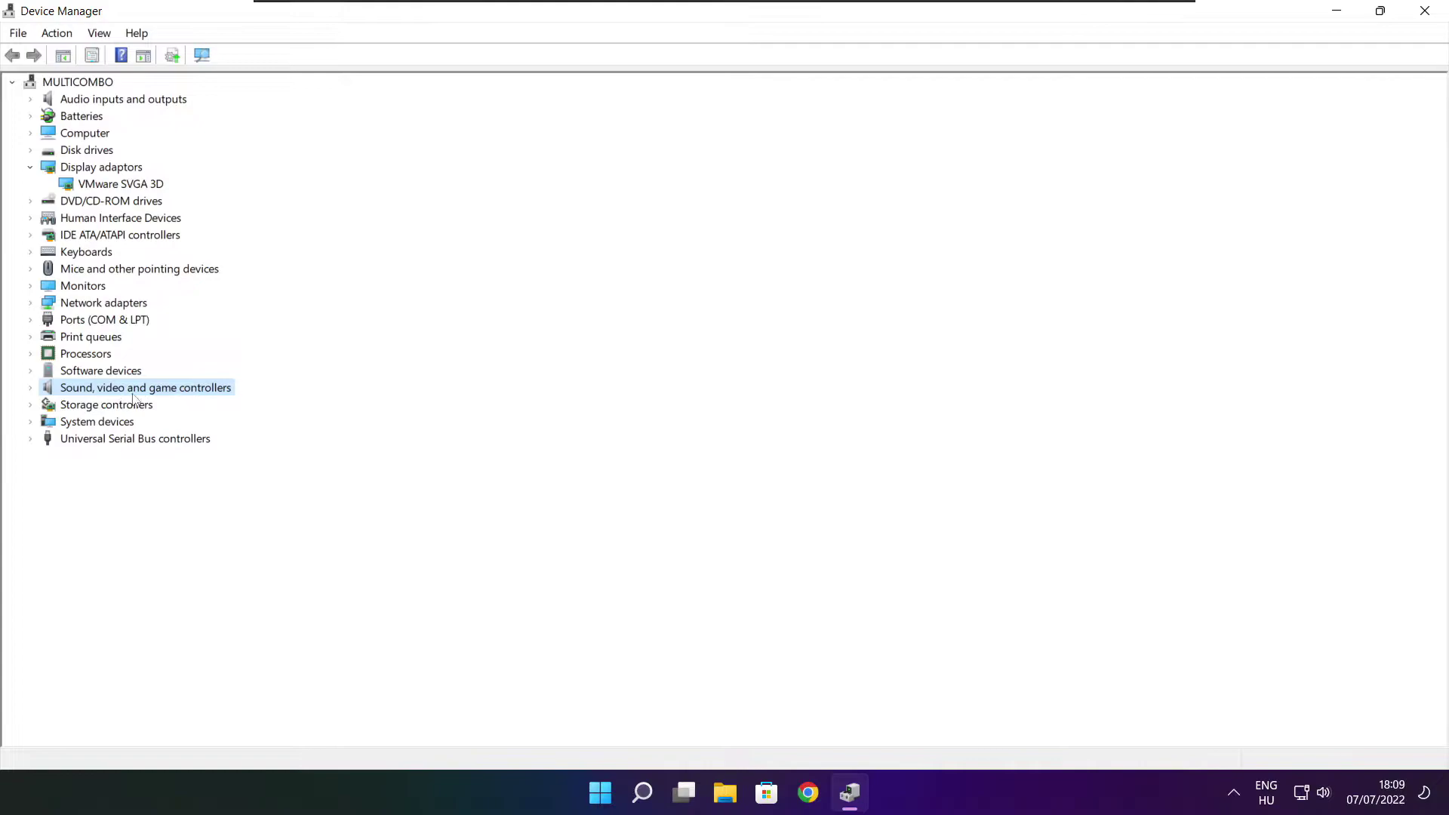
click(31, 390)
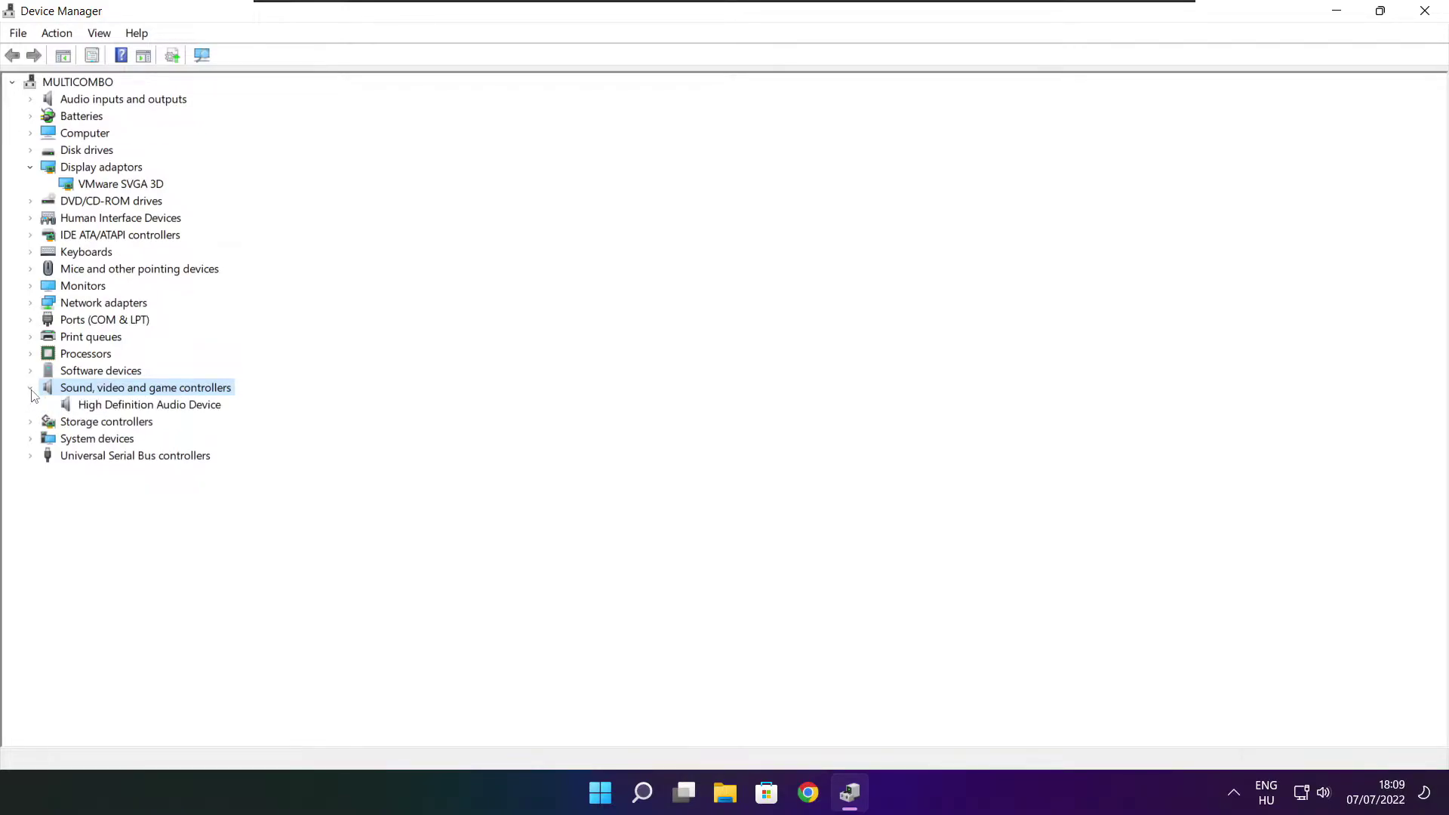
click(164, 407)
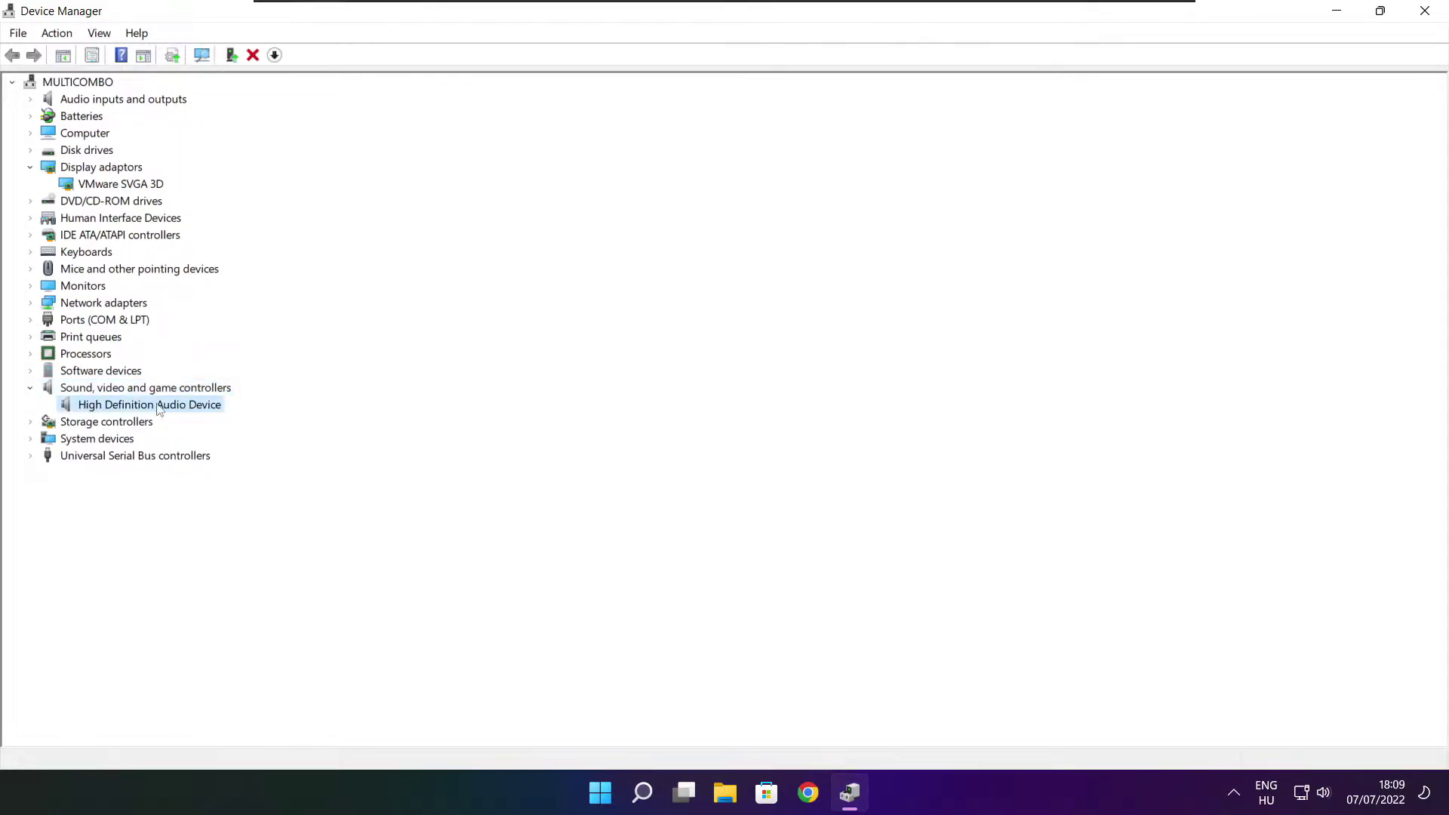
right_click(140, 411)
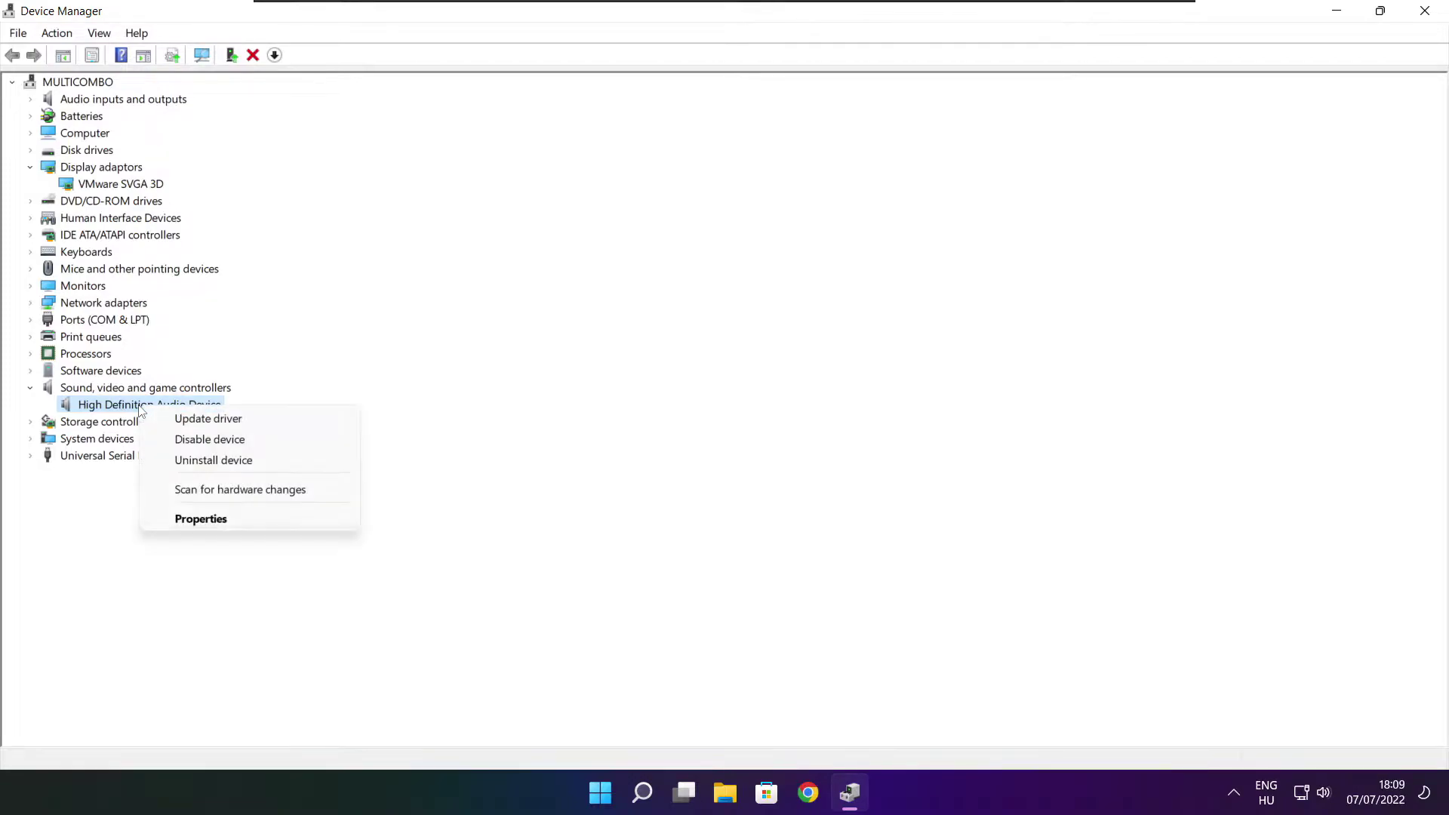
click(283, 427)
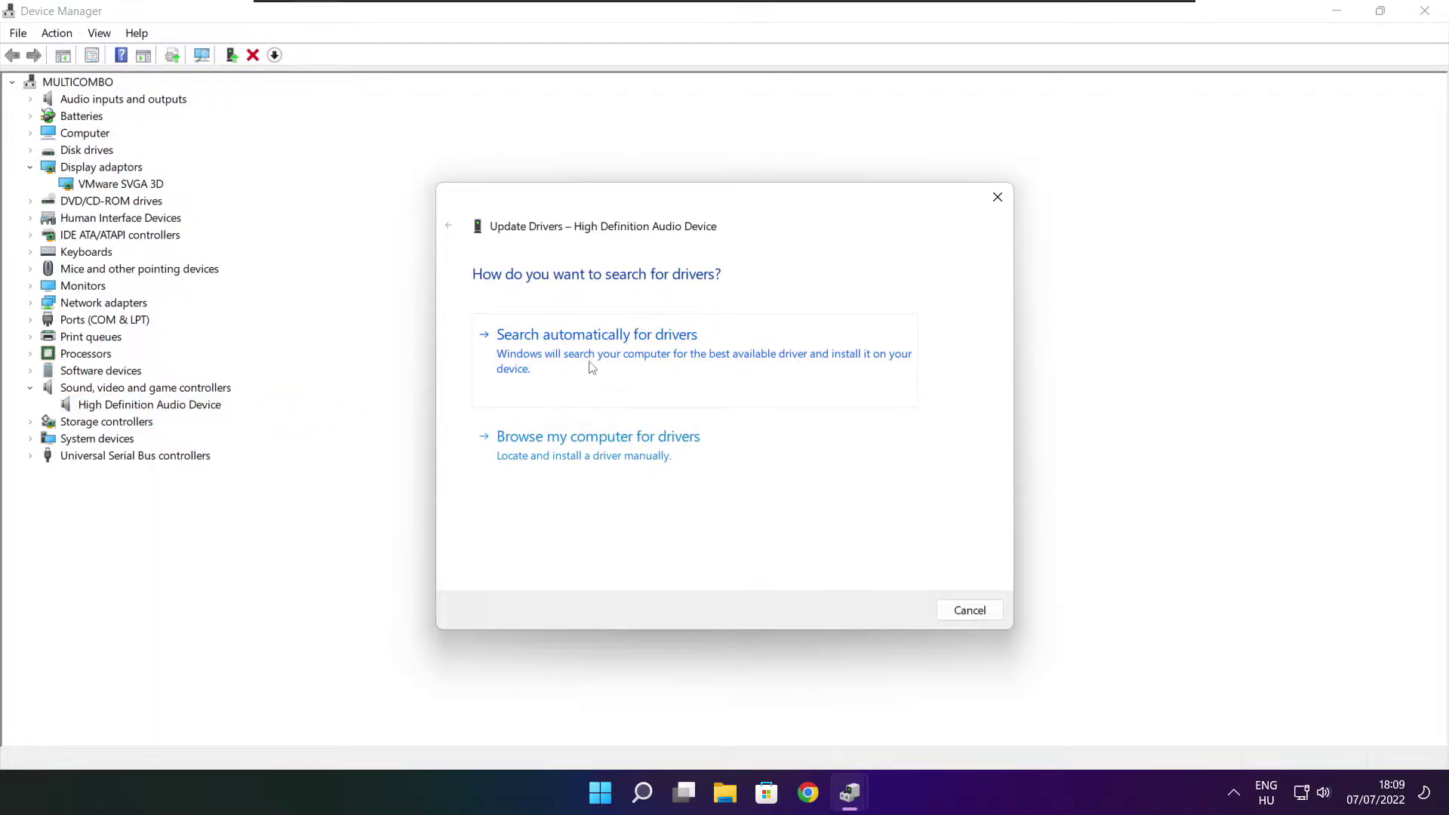
click(631, 359)
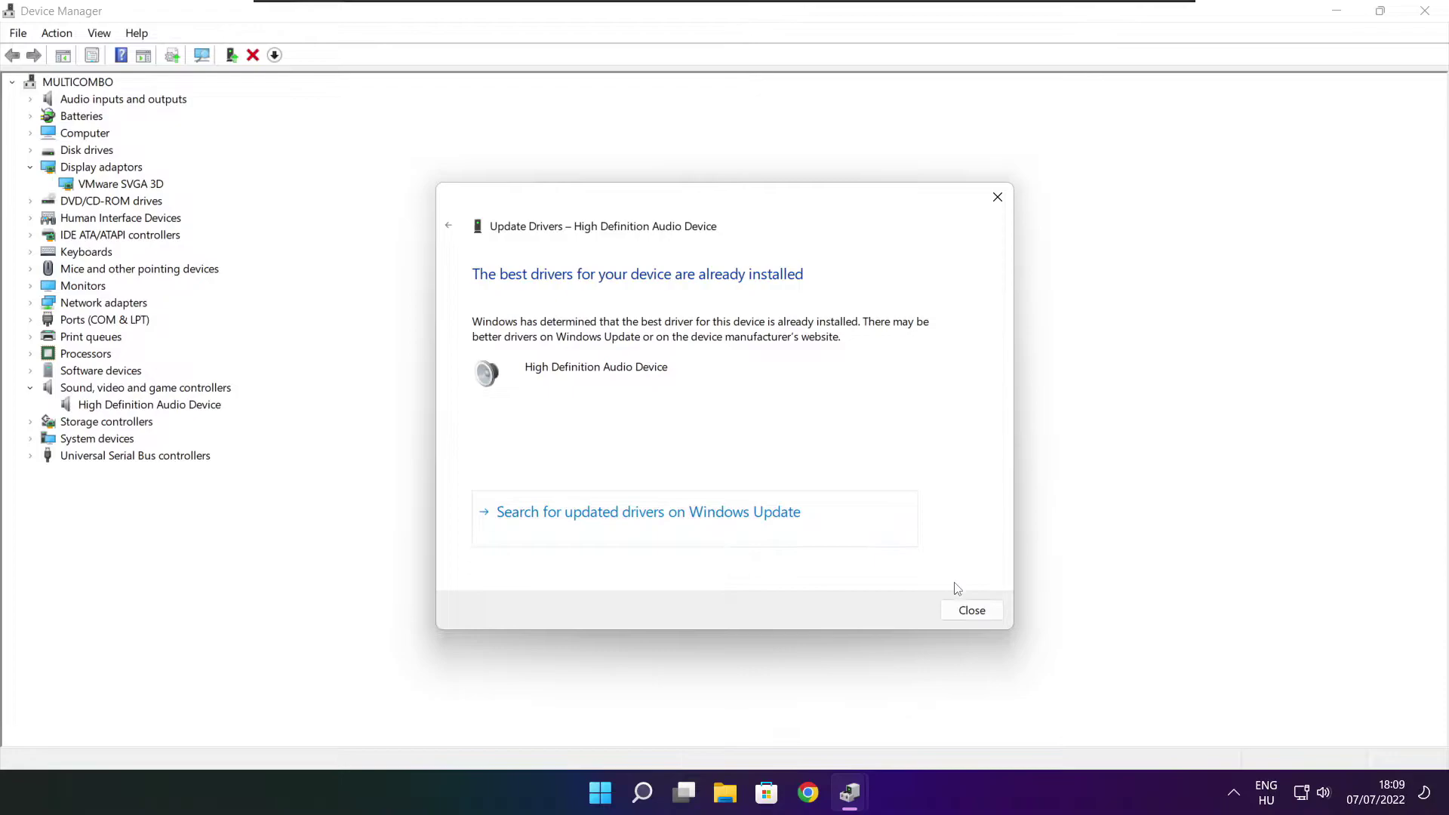
click(973, 613)
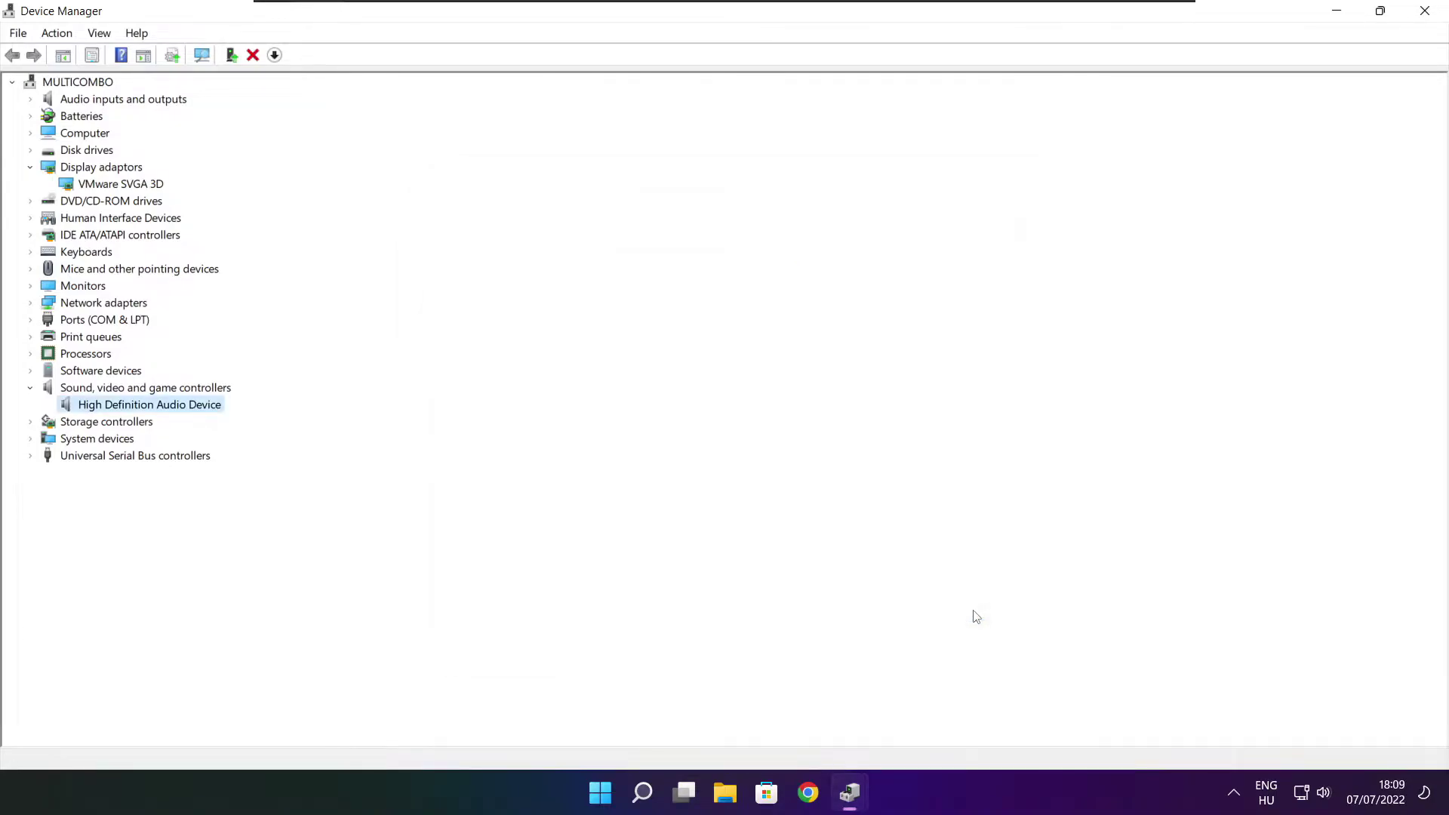
click(1426, 12)
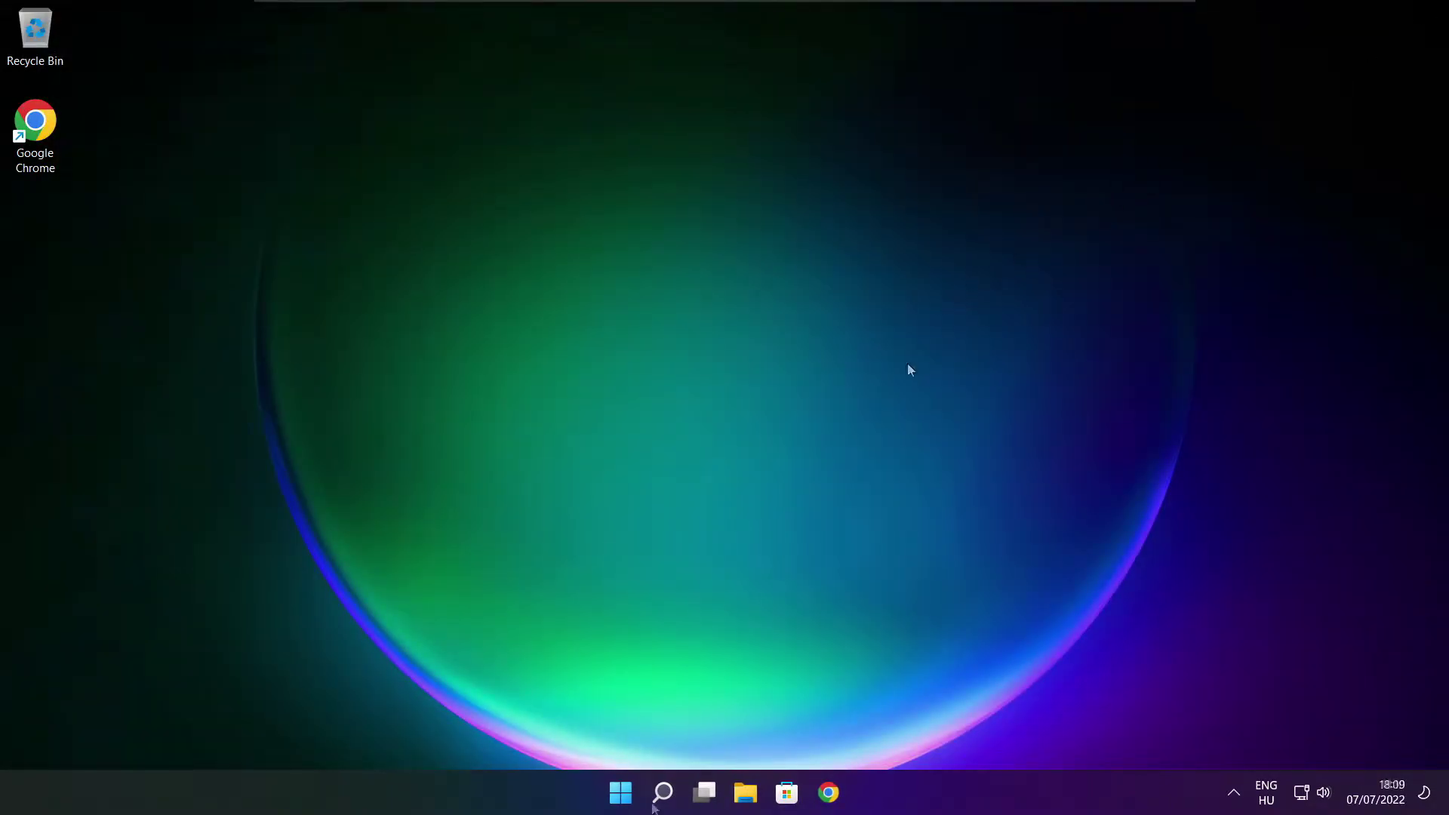
Search Windows for 'edit power plan'
click(665, 800)
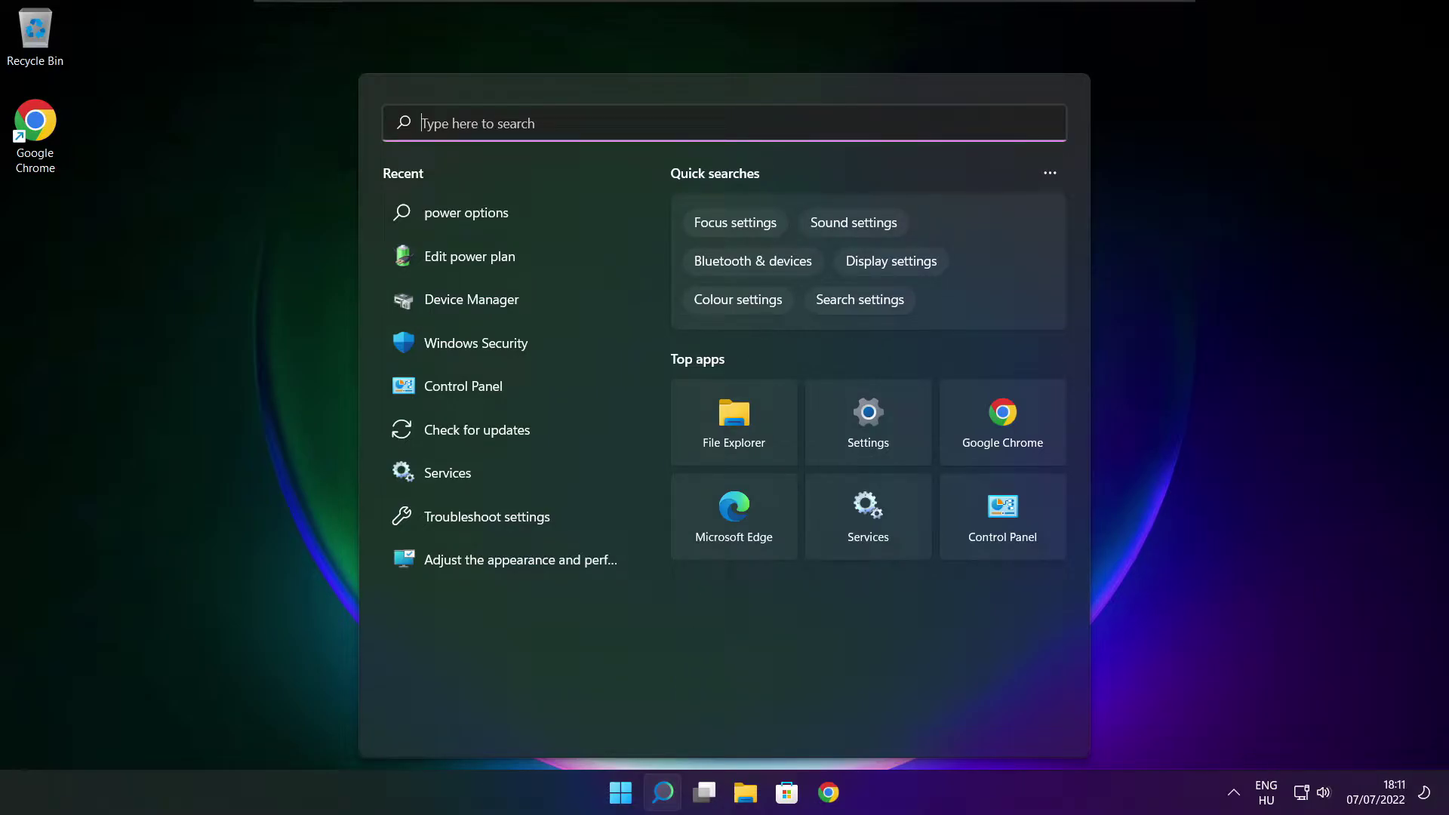
text(edit p)
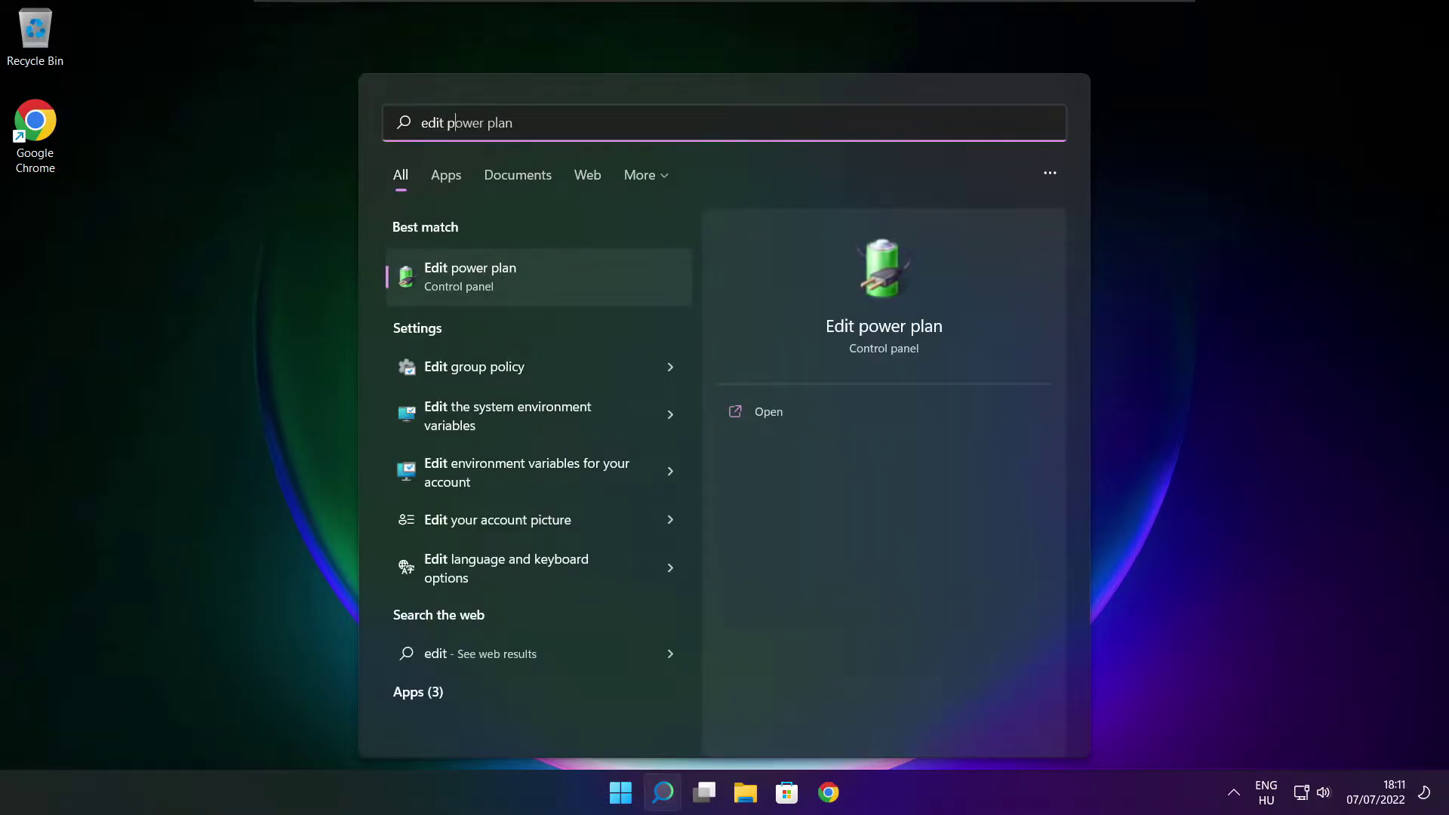
text(ower plan)
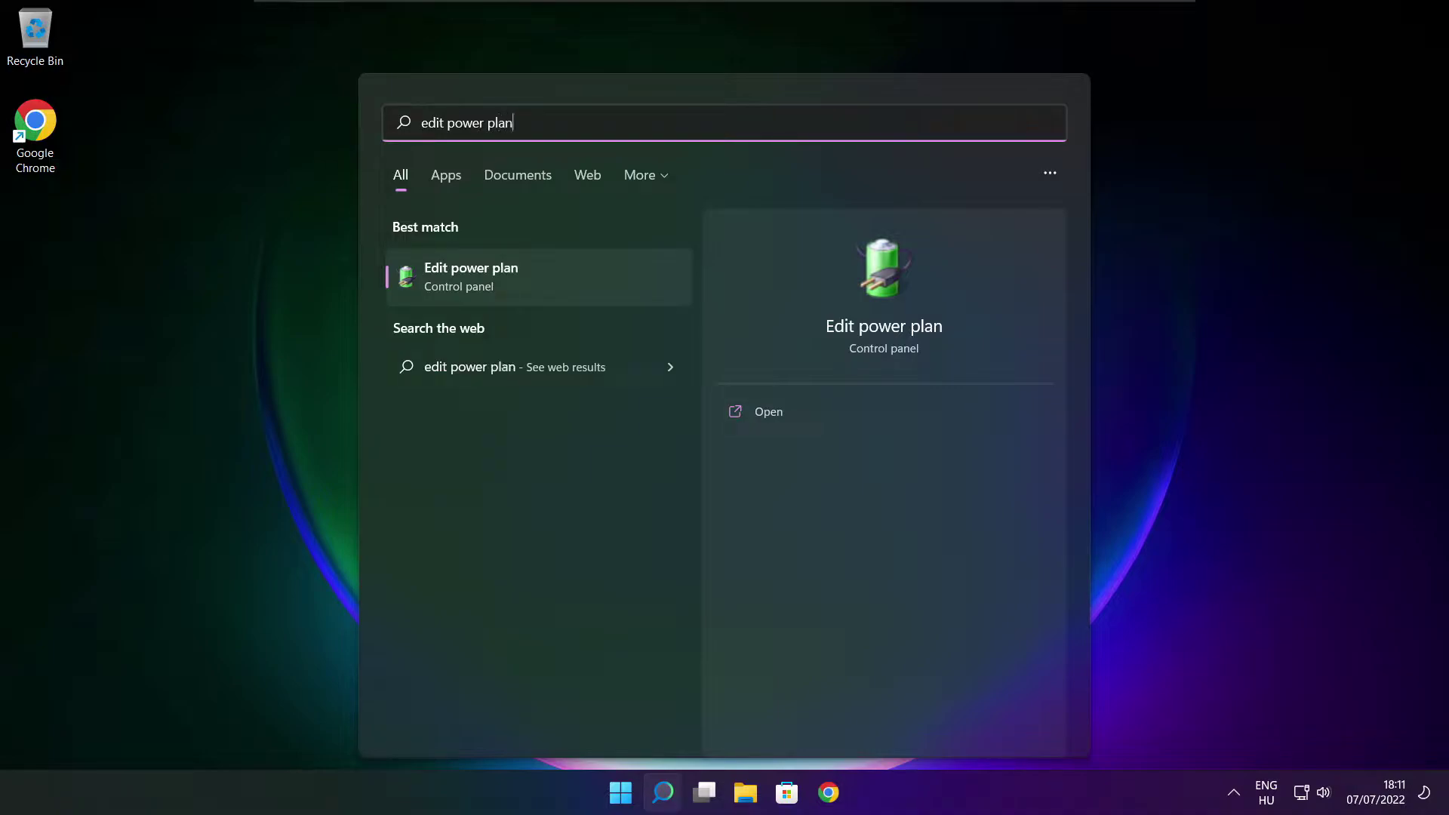
Make High performance the active power plan and close Power Options
click(572, 282)
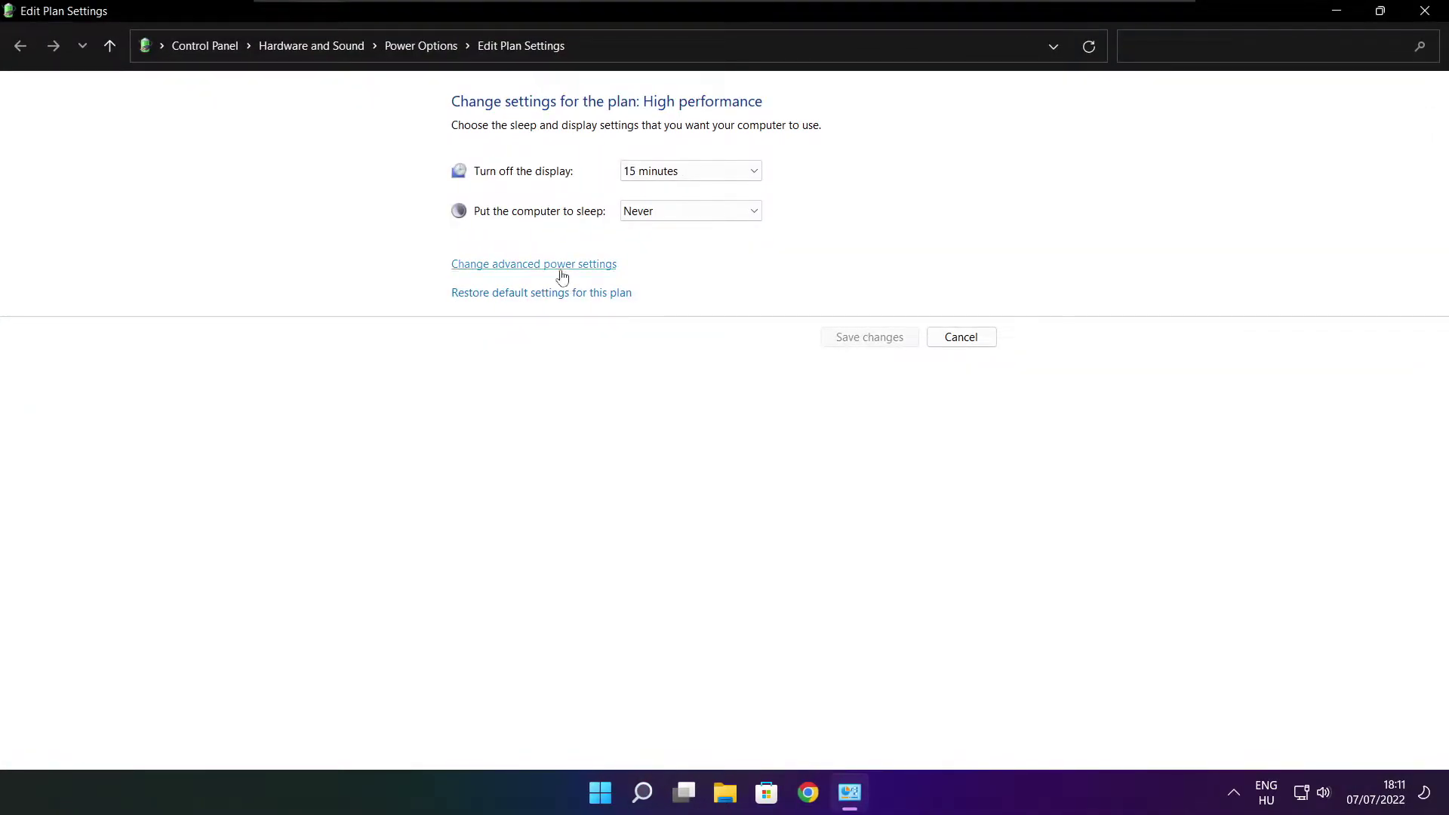
click(431, 55)
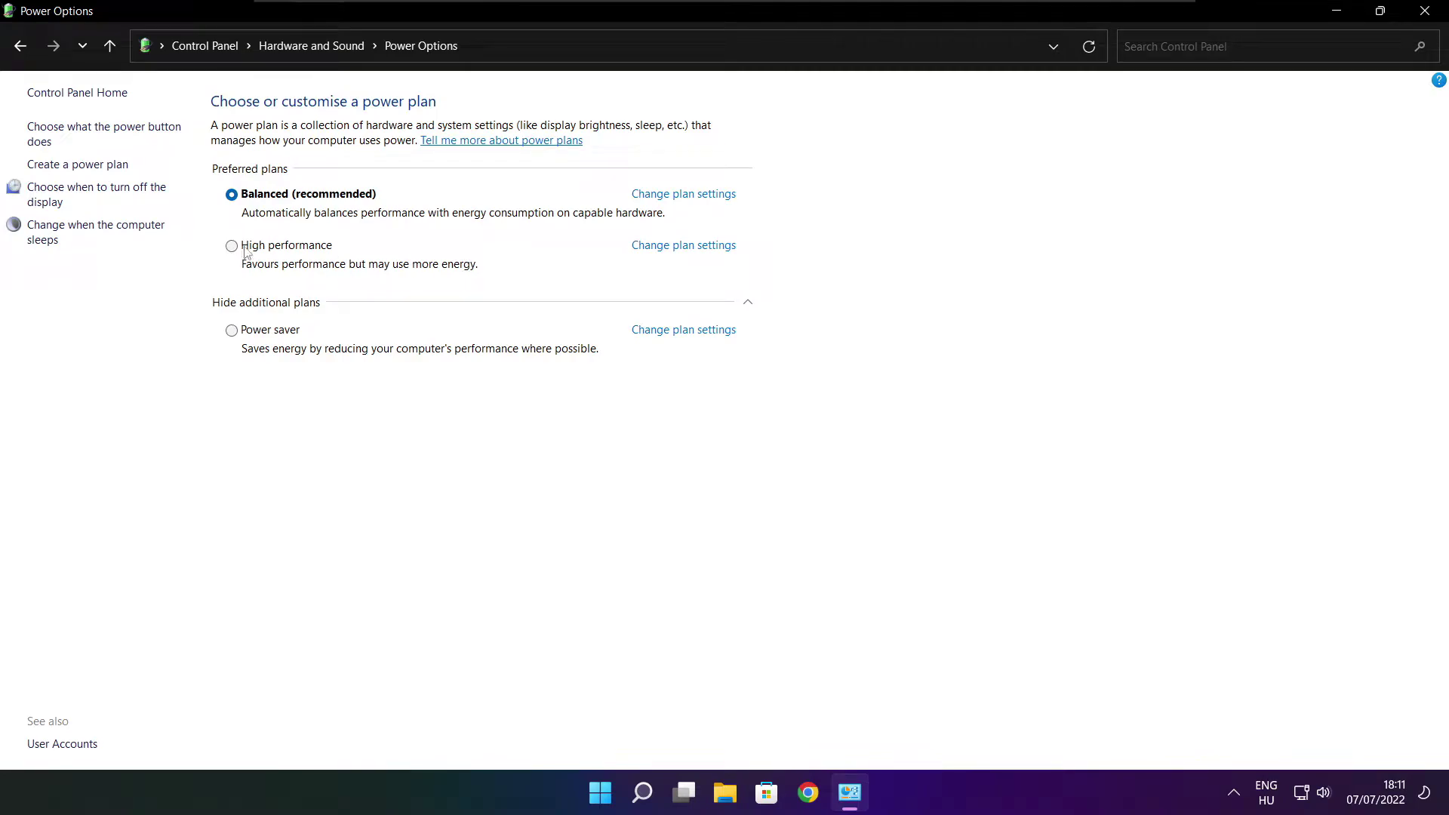
click(300, 253)
click(1428, 11)
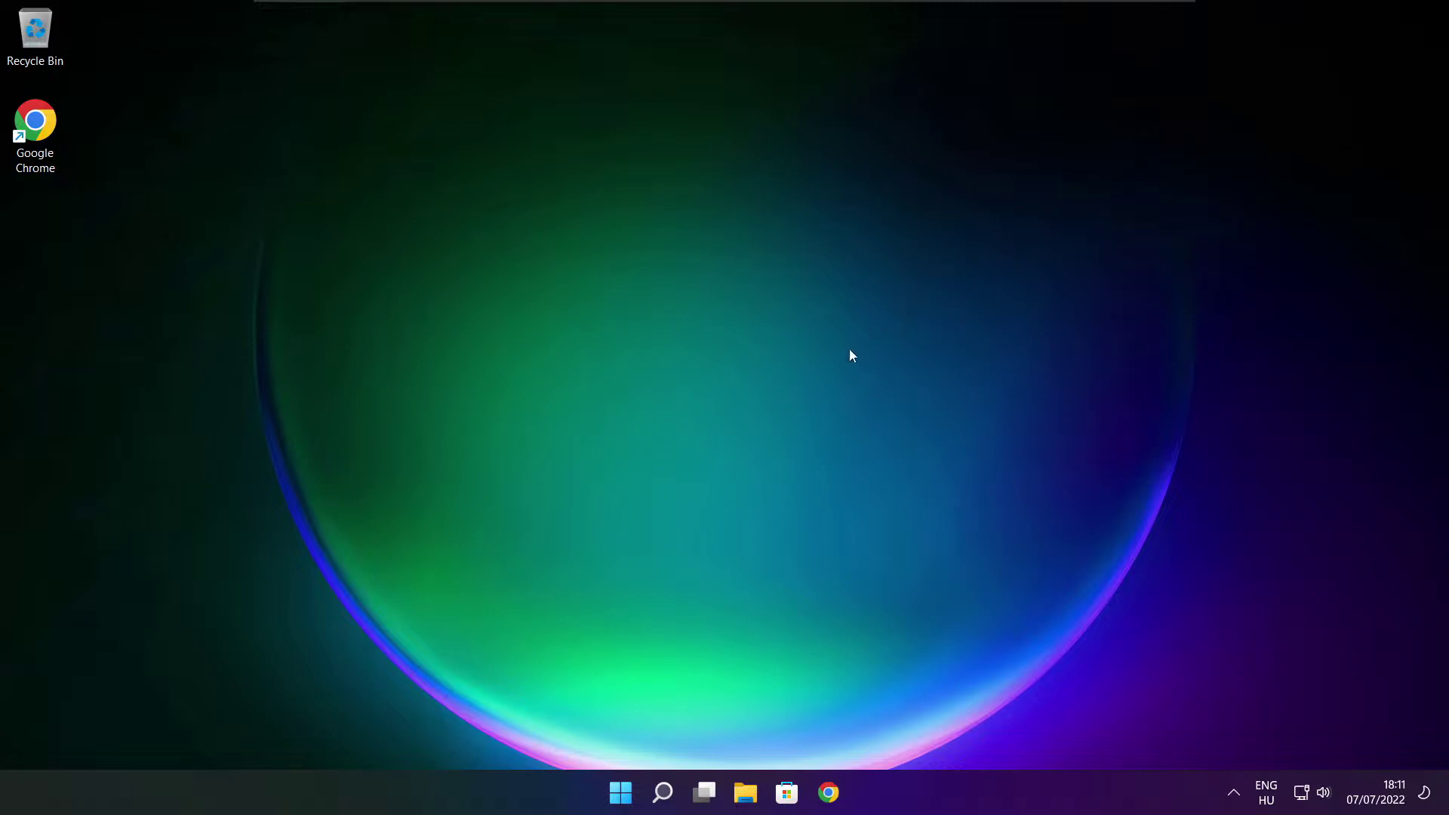
Open the Gaming > Game Mode settings page via a 'game mode' search
click(668, 798)
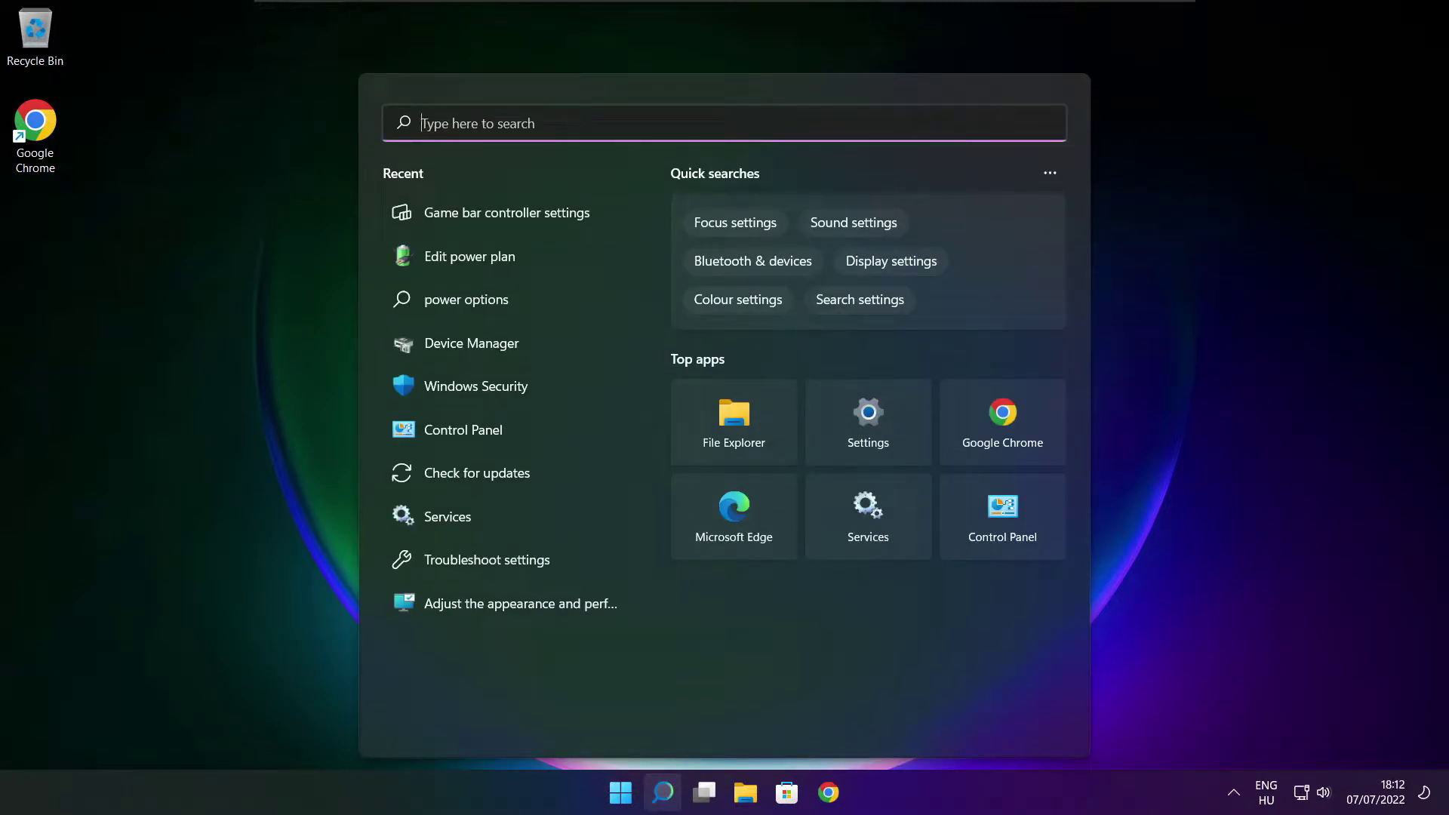
text(ga)
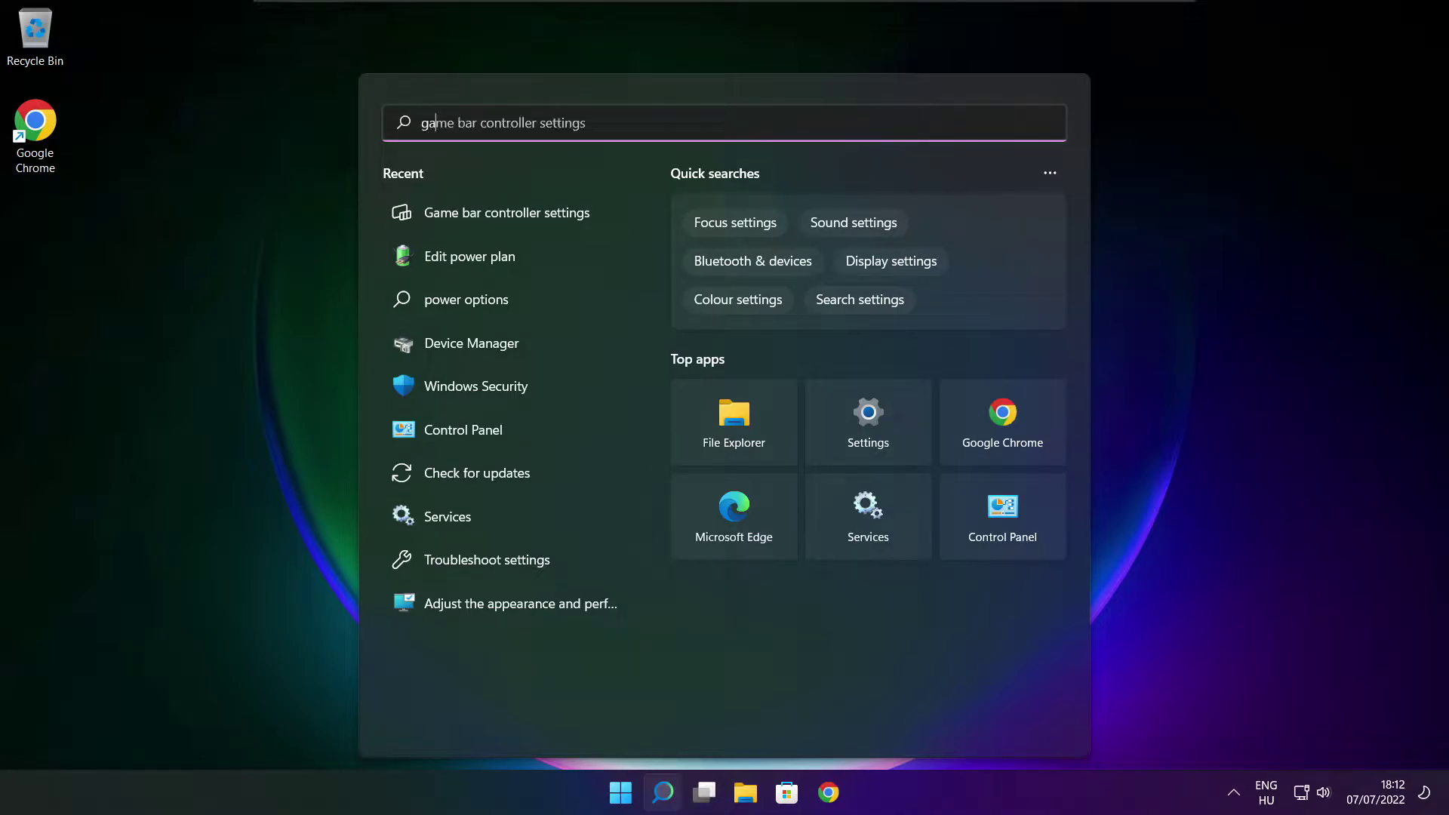
text(me mode)
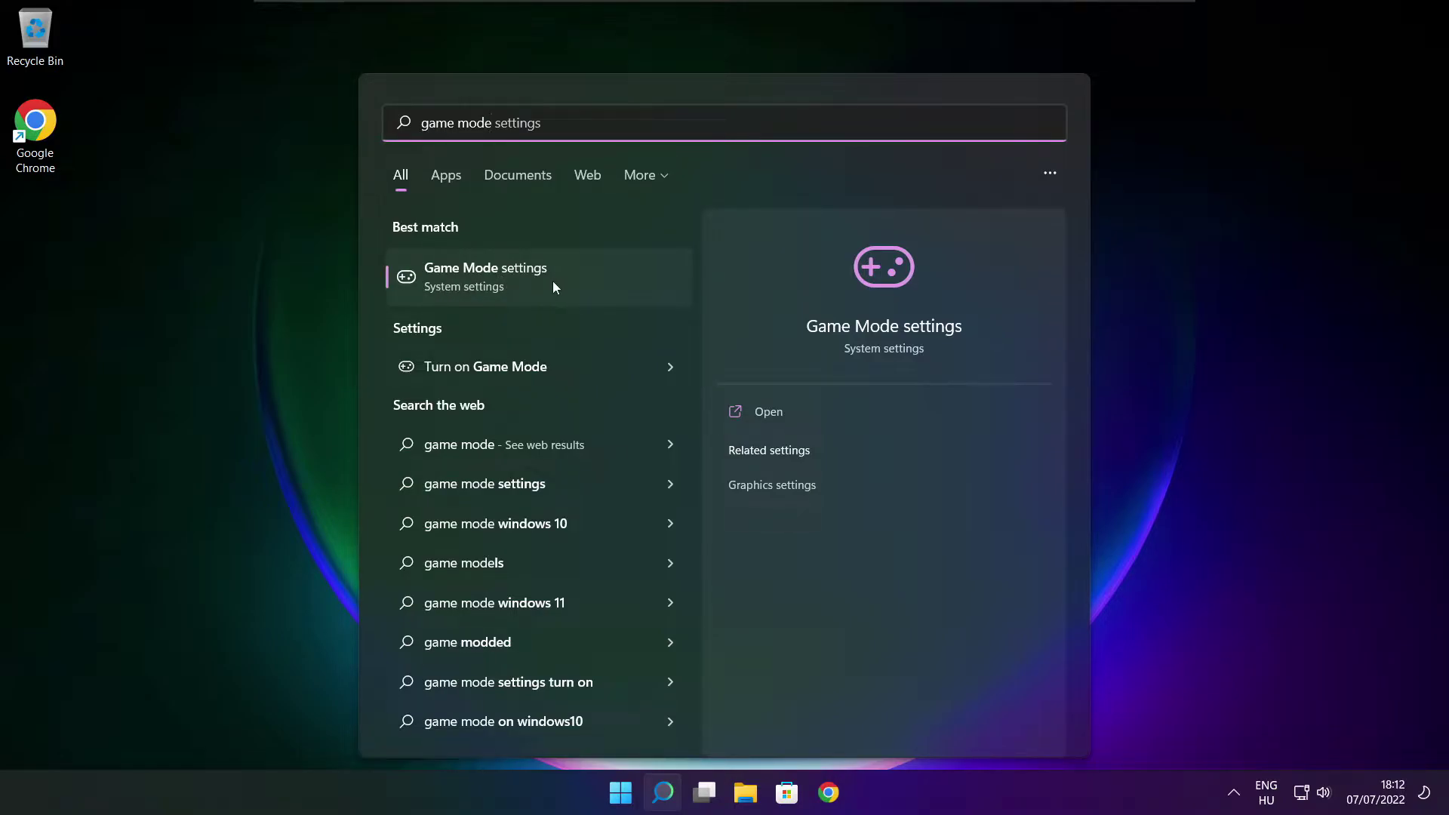
click(573, 276)
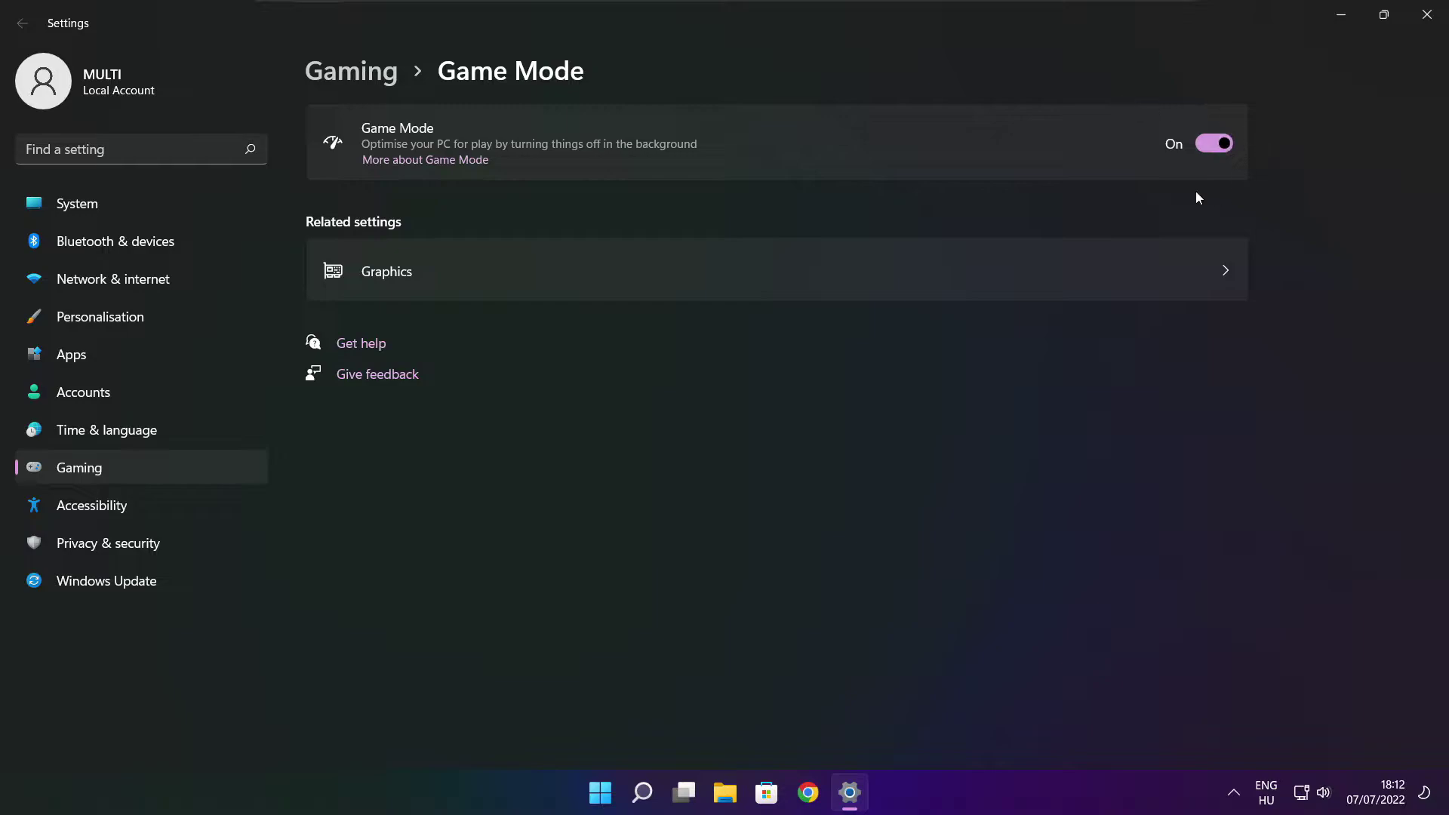
Turn off opening Xbox Game Bar with a controller button, then close Settings
click(358, 81)
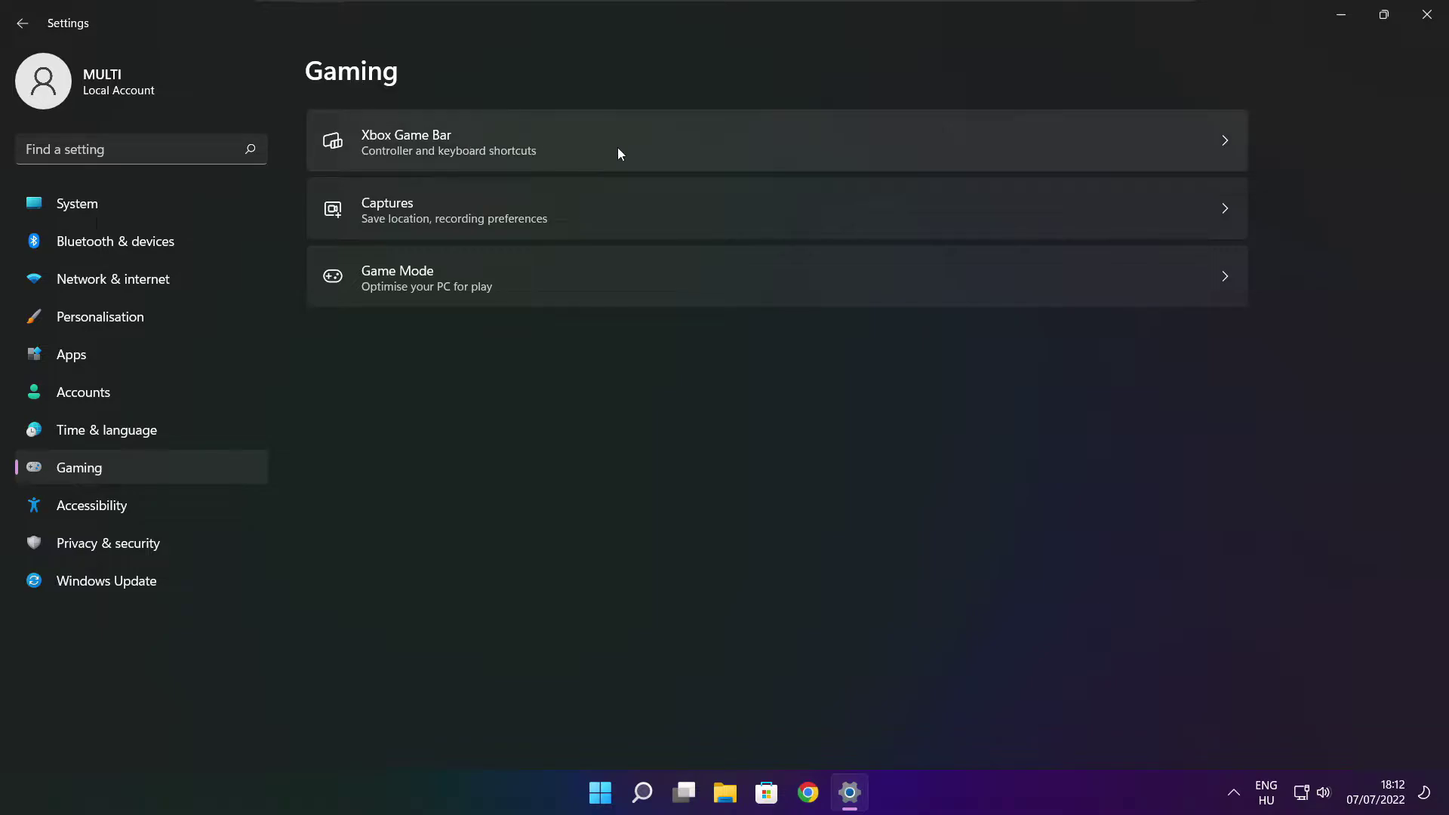
click(590, 154)
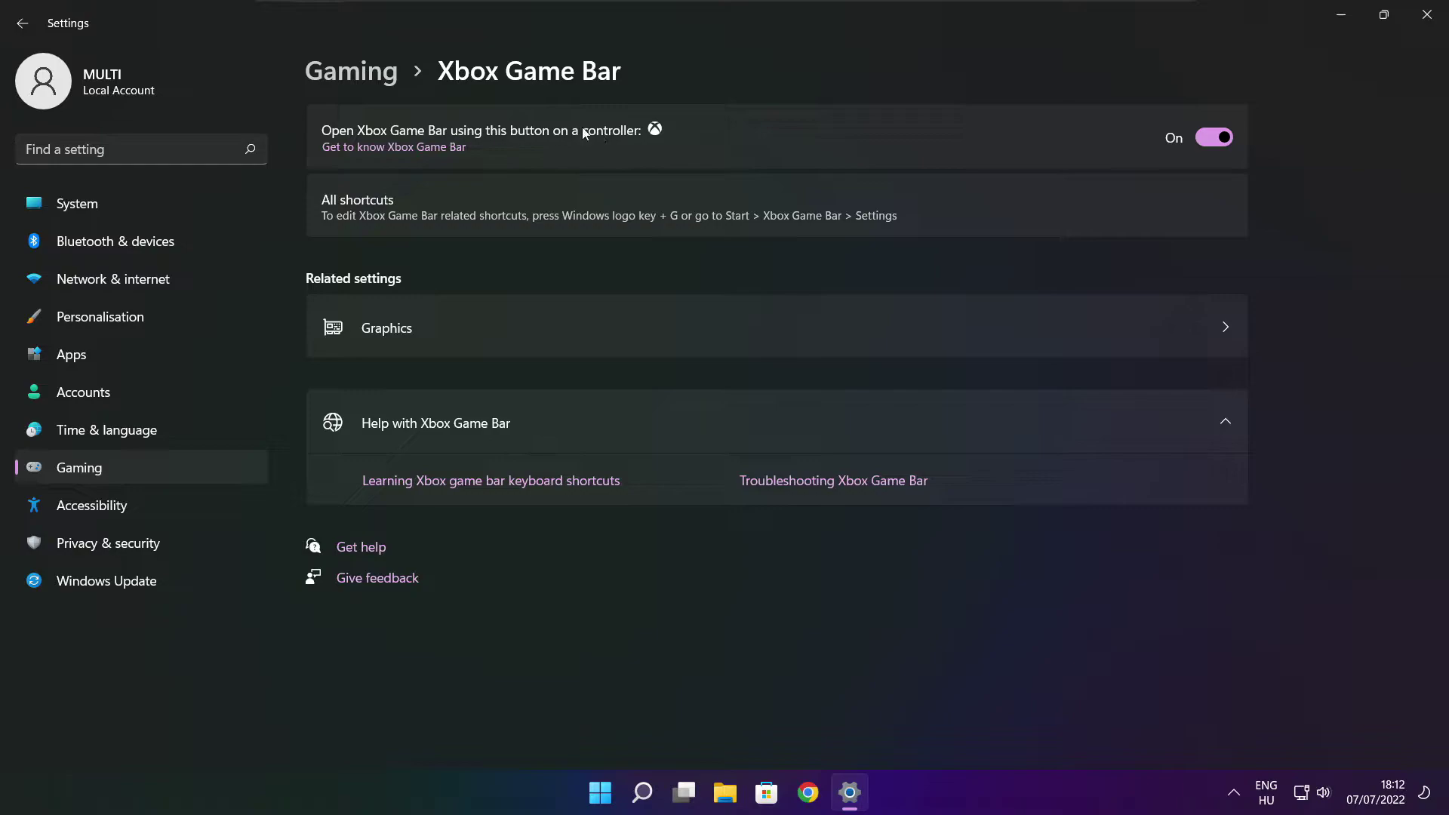
click(1205, 143)
click(1426, 22)
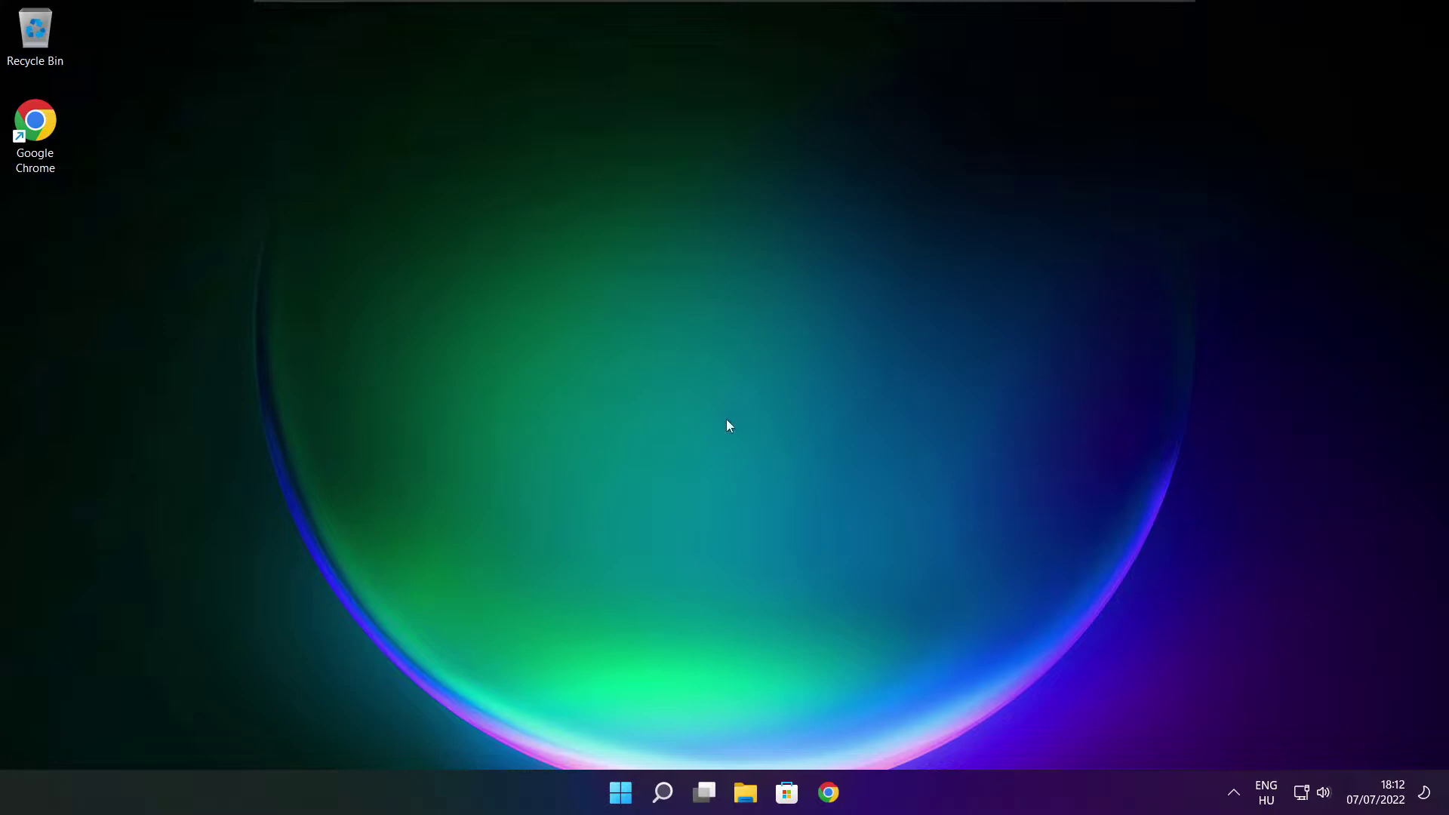
Launch Task Manager from the Start button's right-click menu
right_click(624, 794)
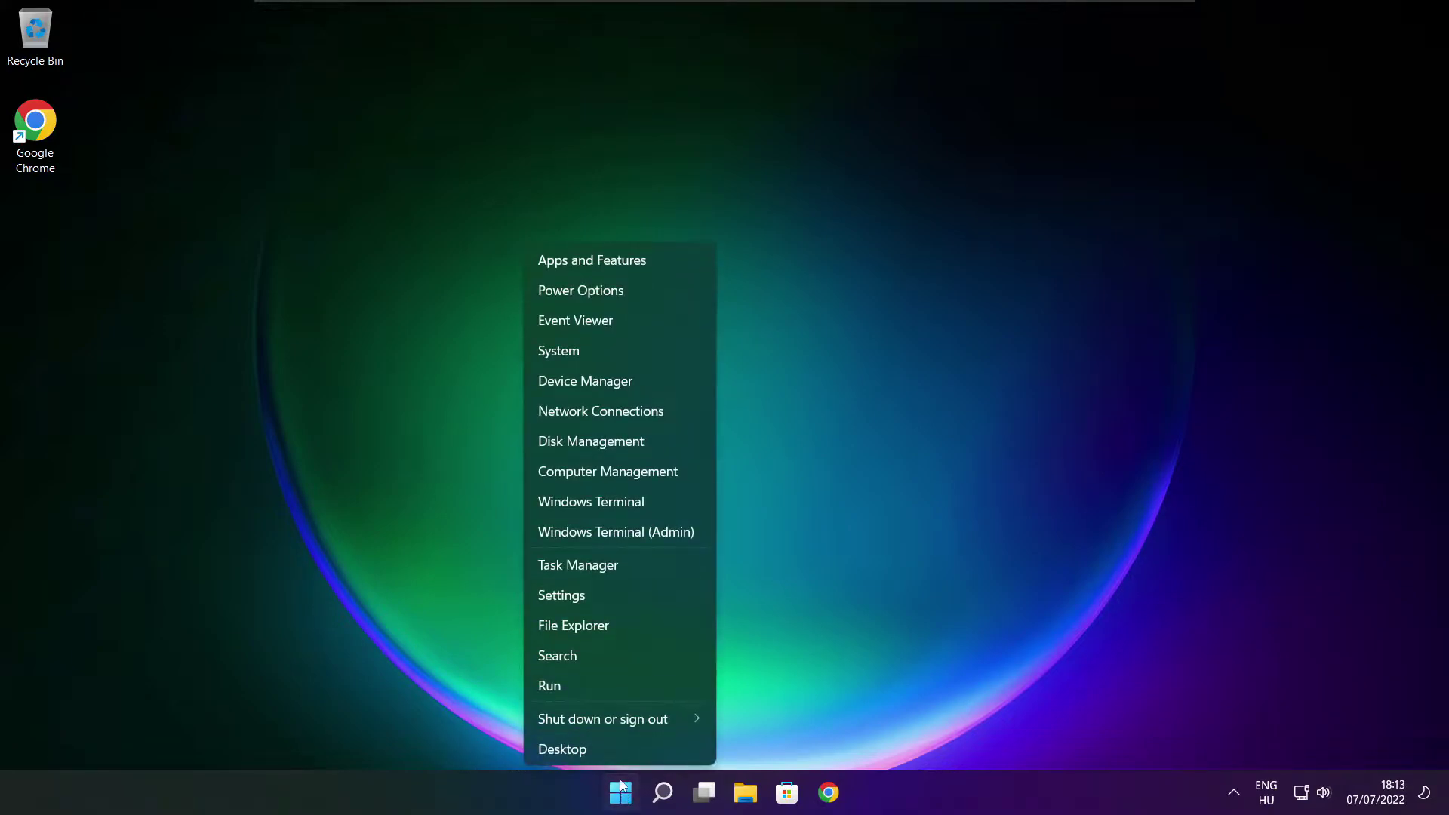
click(624, 566)
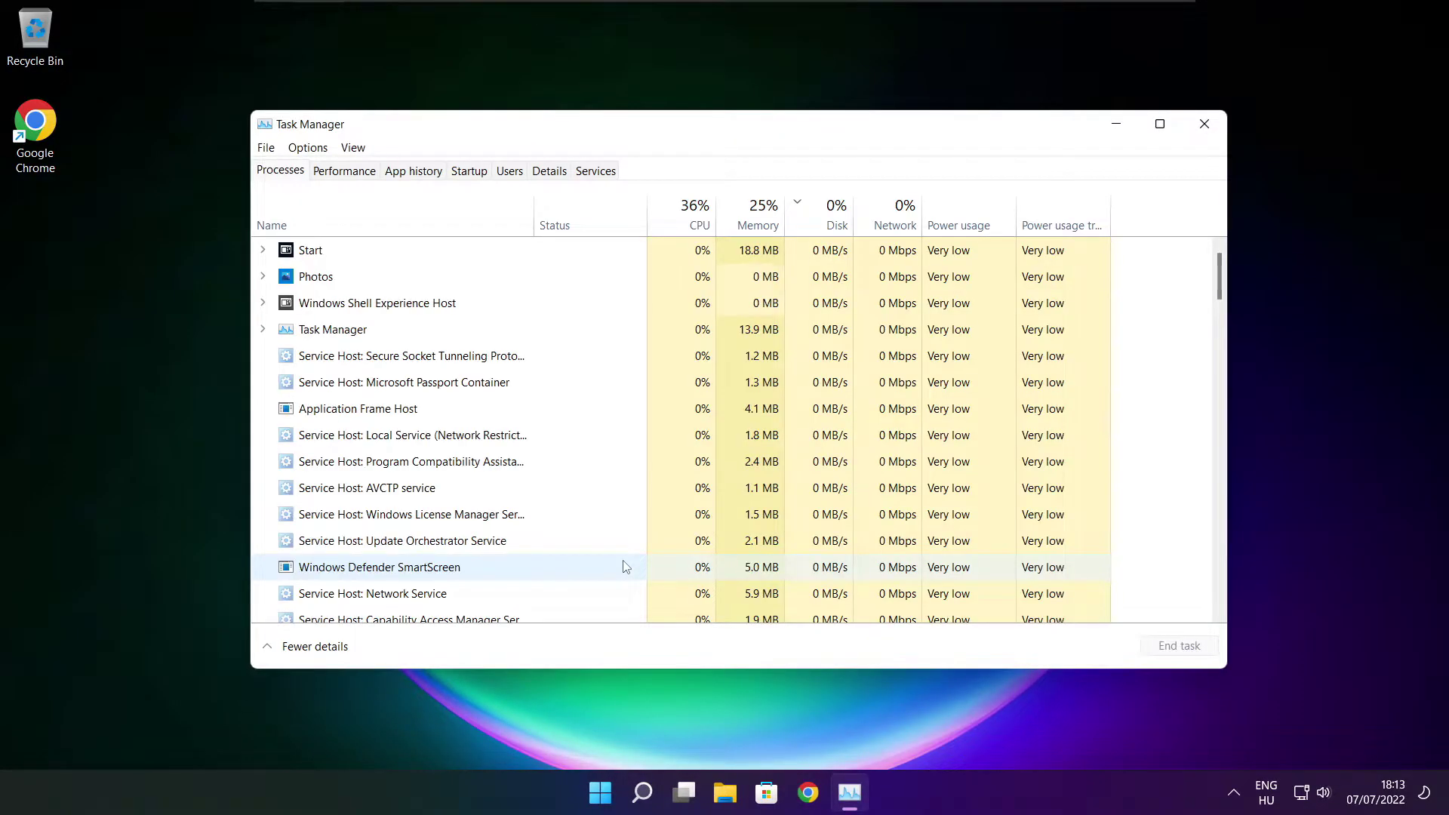
Disable Cortana, Microsoft Edge, Microsoft Teams and Terminal as startup apps, then close Task Manager
click(470, 172)
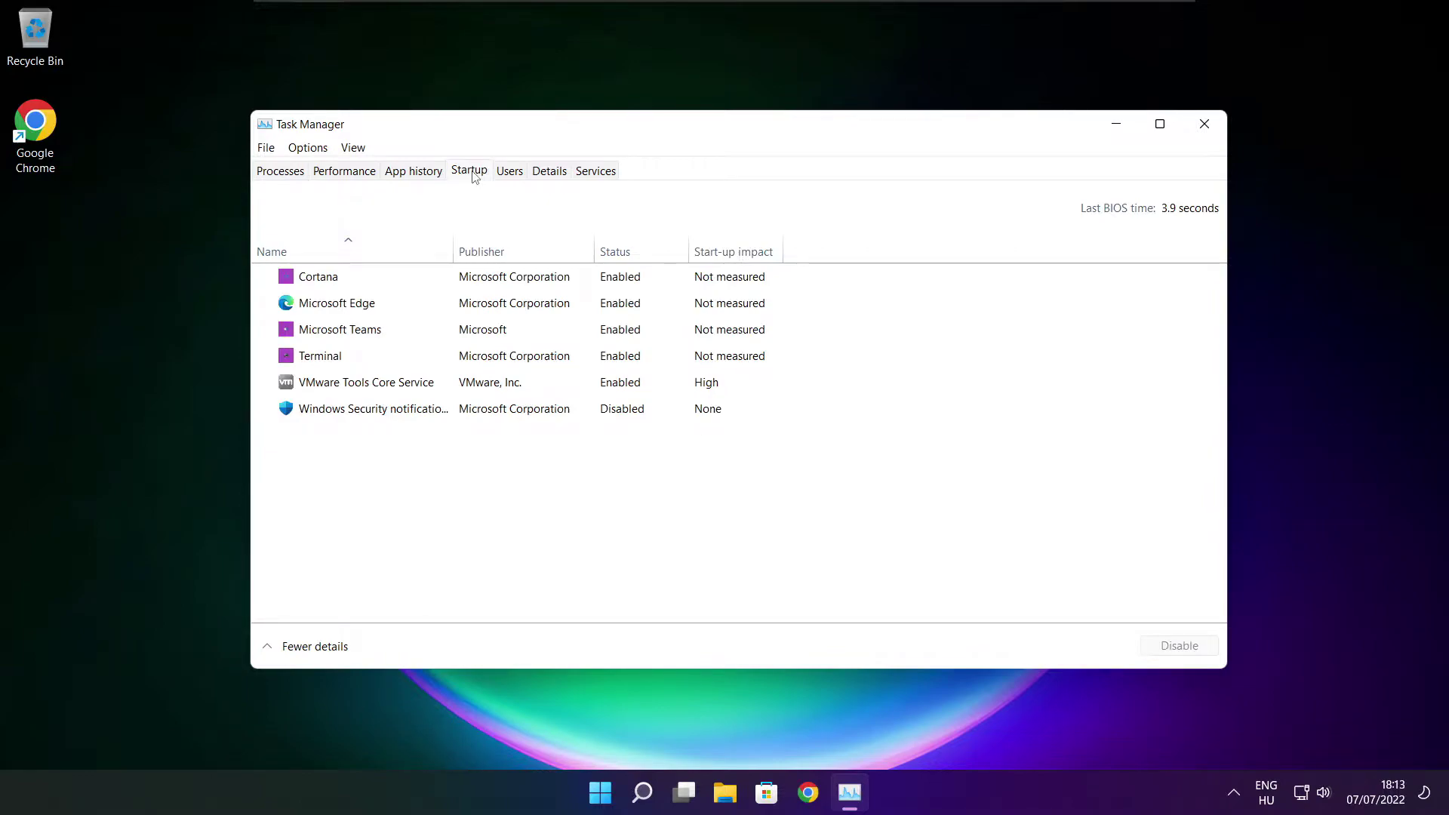
click(555, 285)
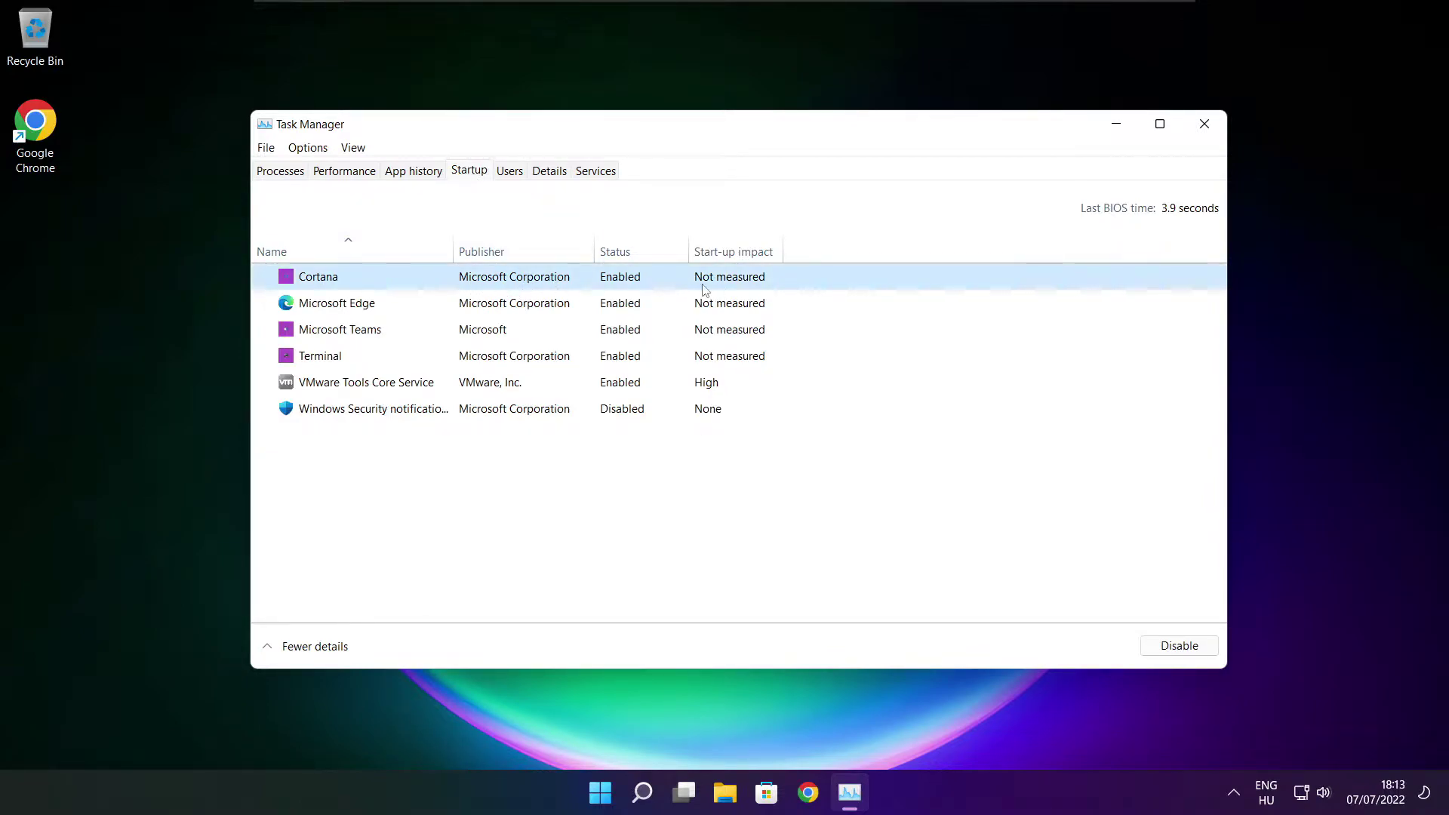
click(1179, 646)
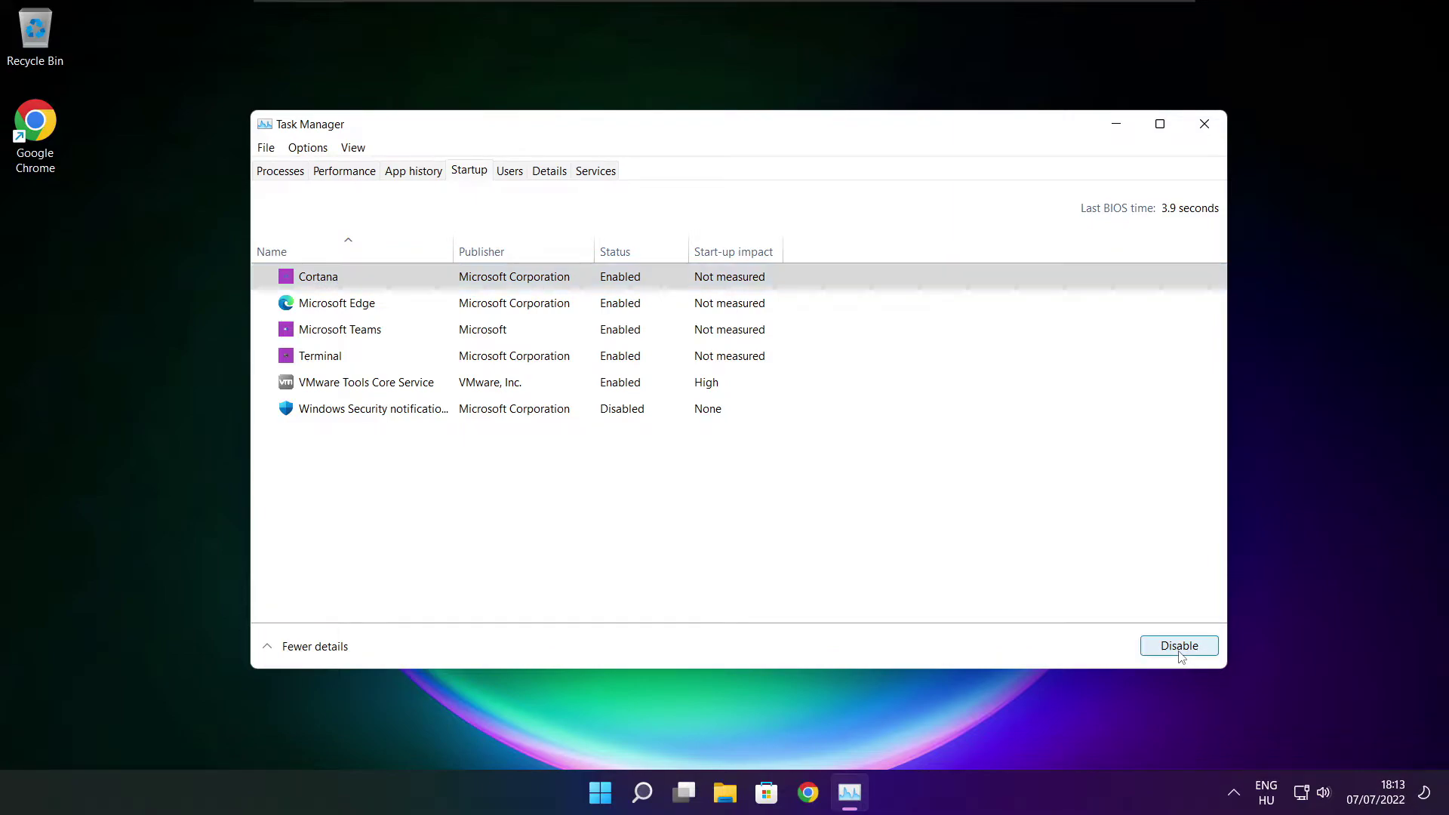
click(449, 305)
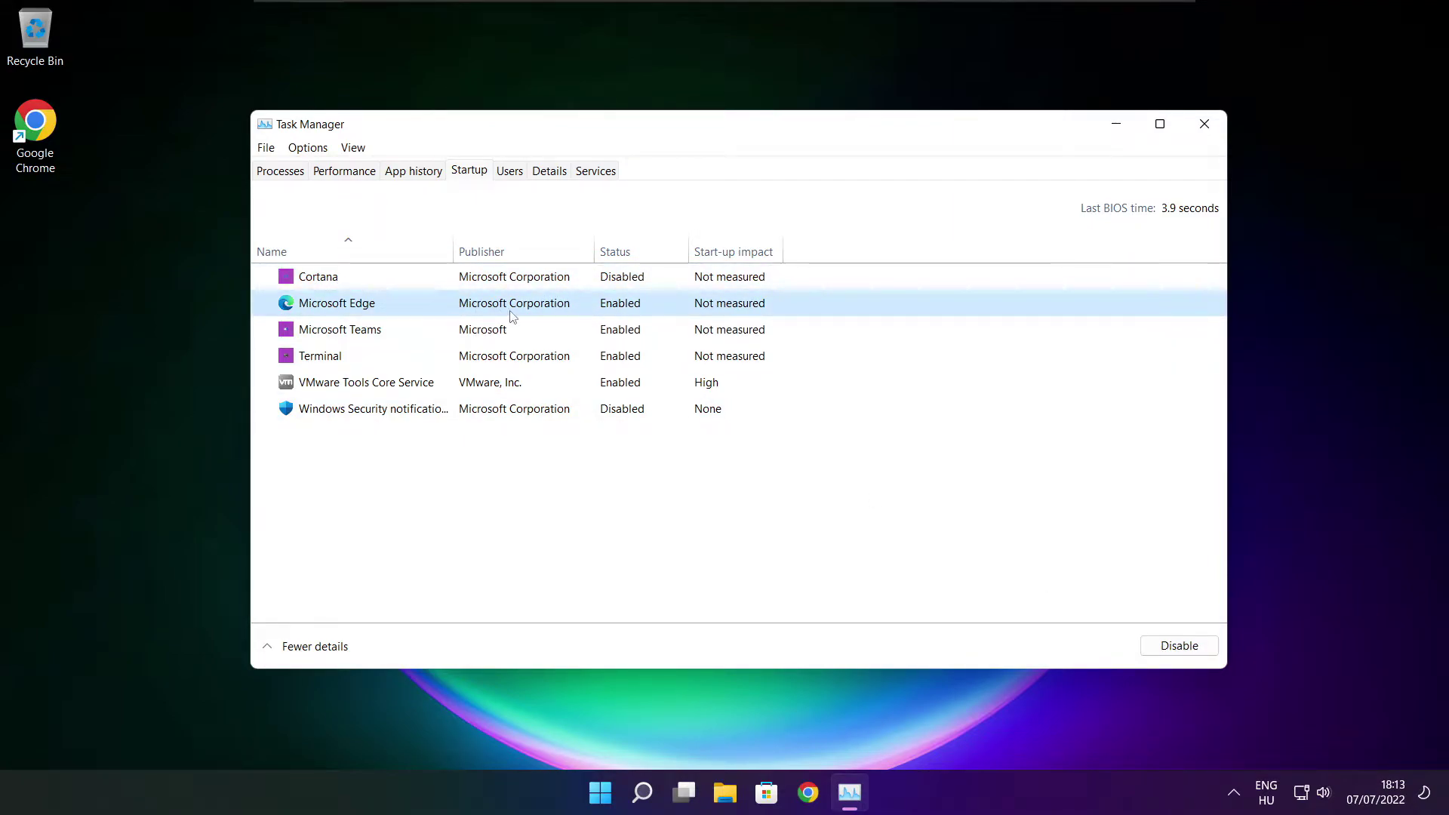
click(1174, 652)
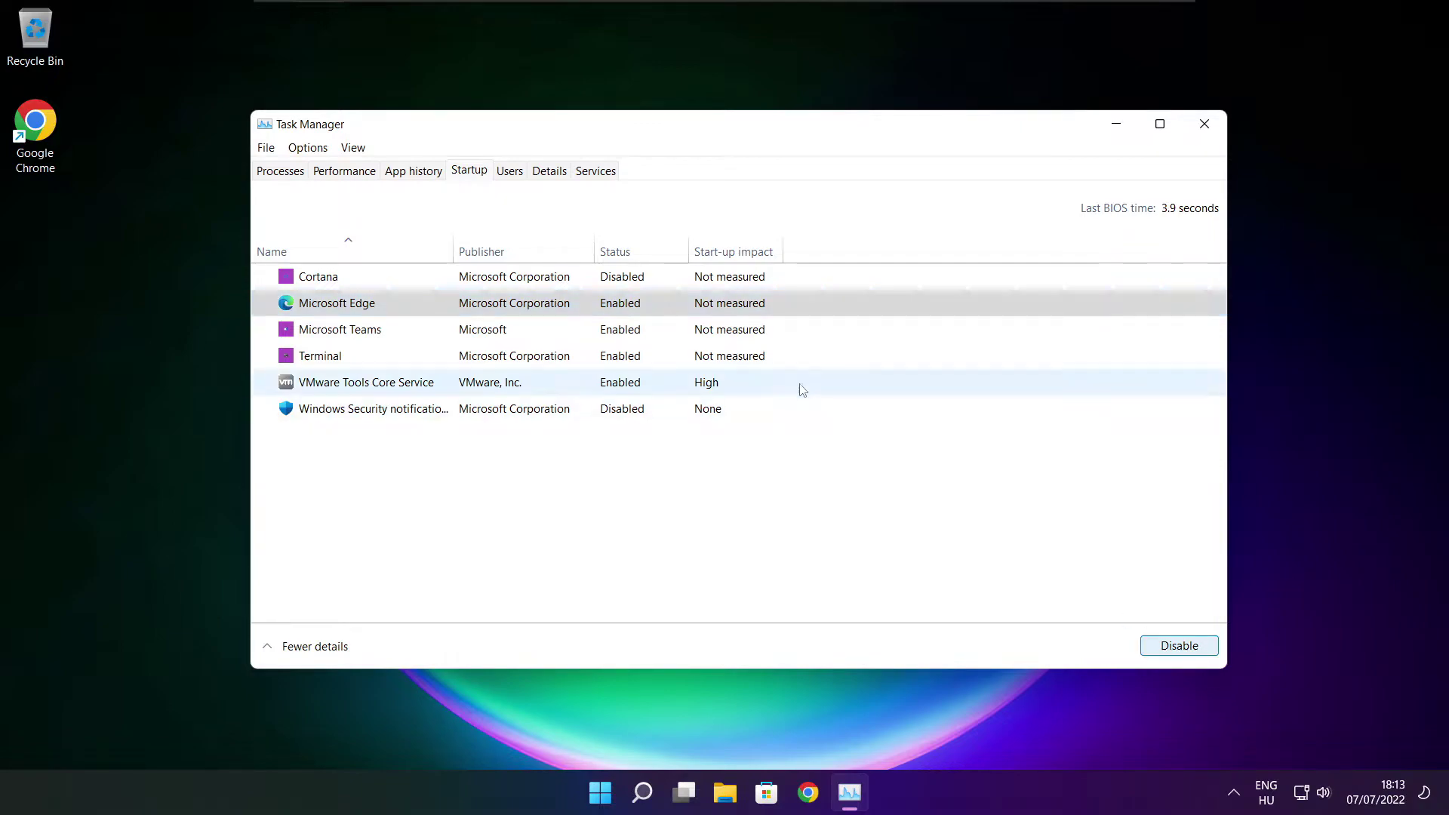
click(641, 333)
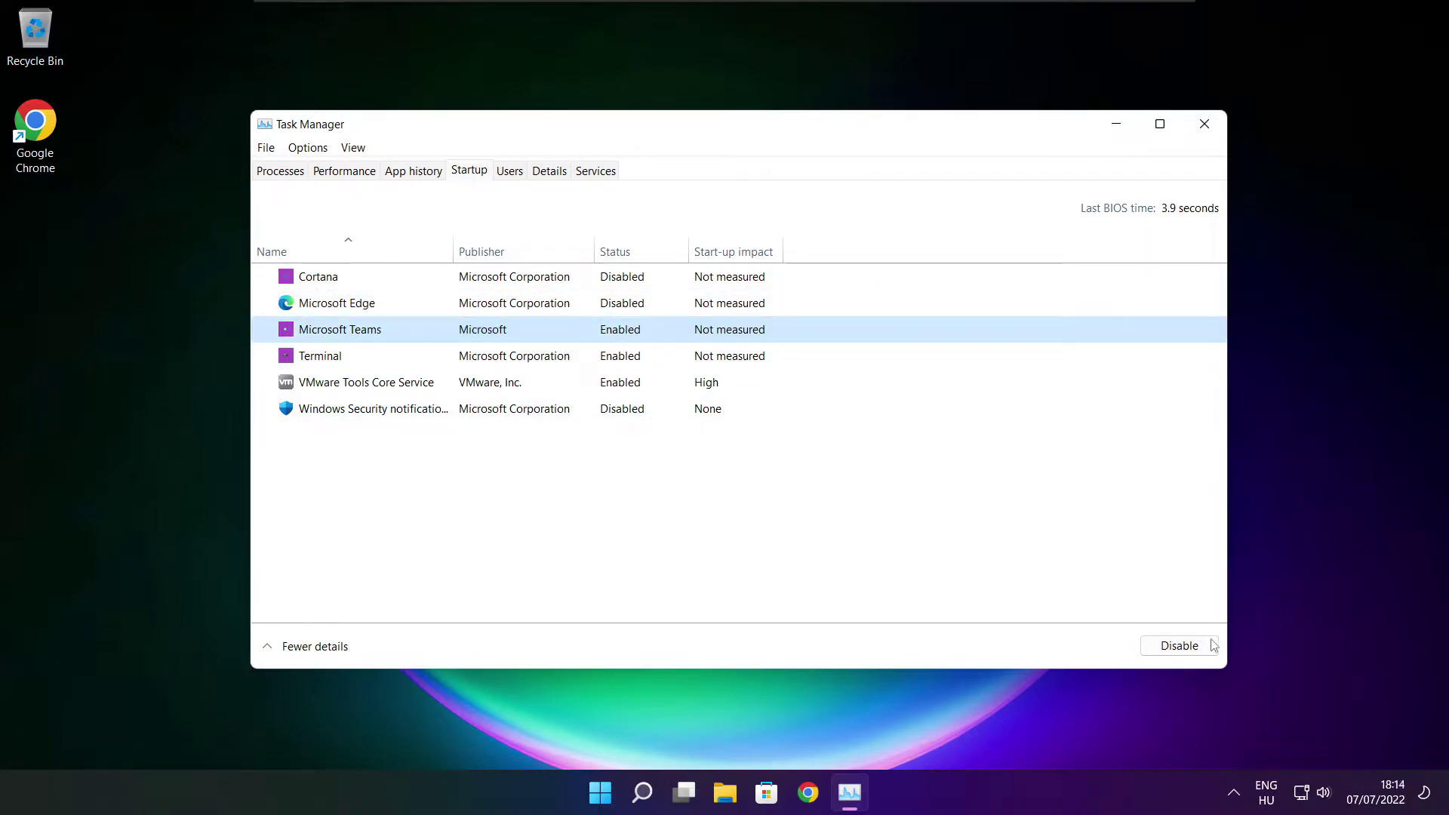
click(1191, 655)
click(540, 365)
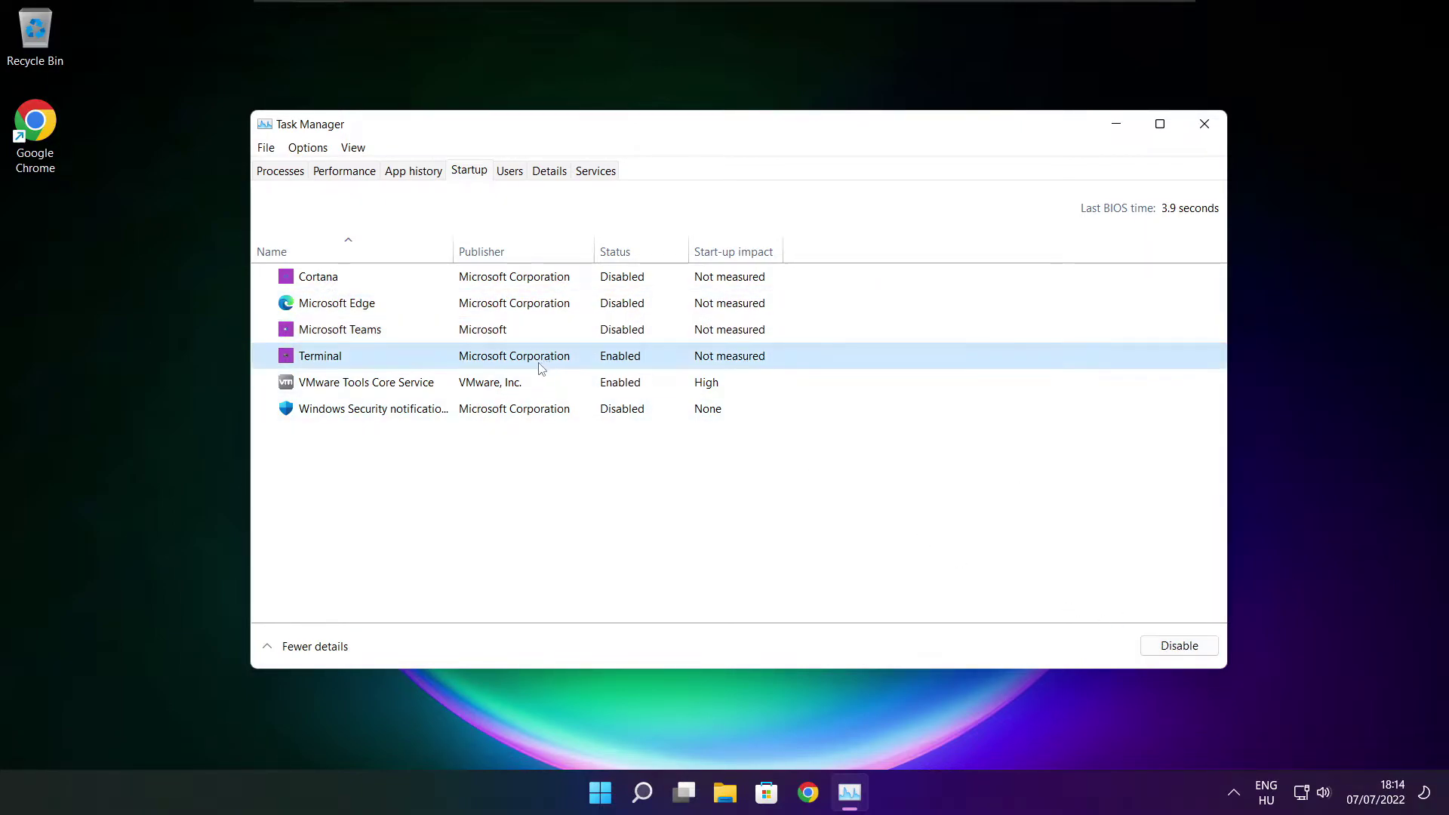
click(1195, 653)
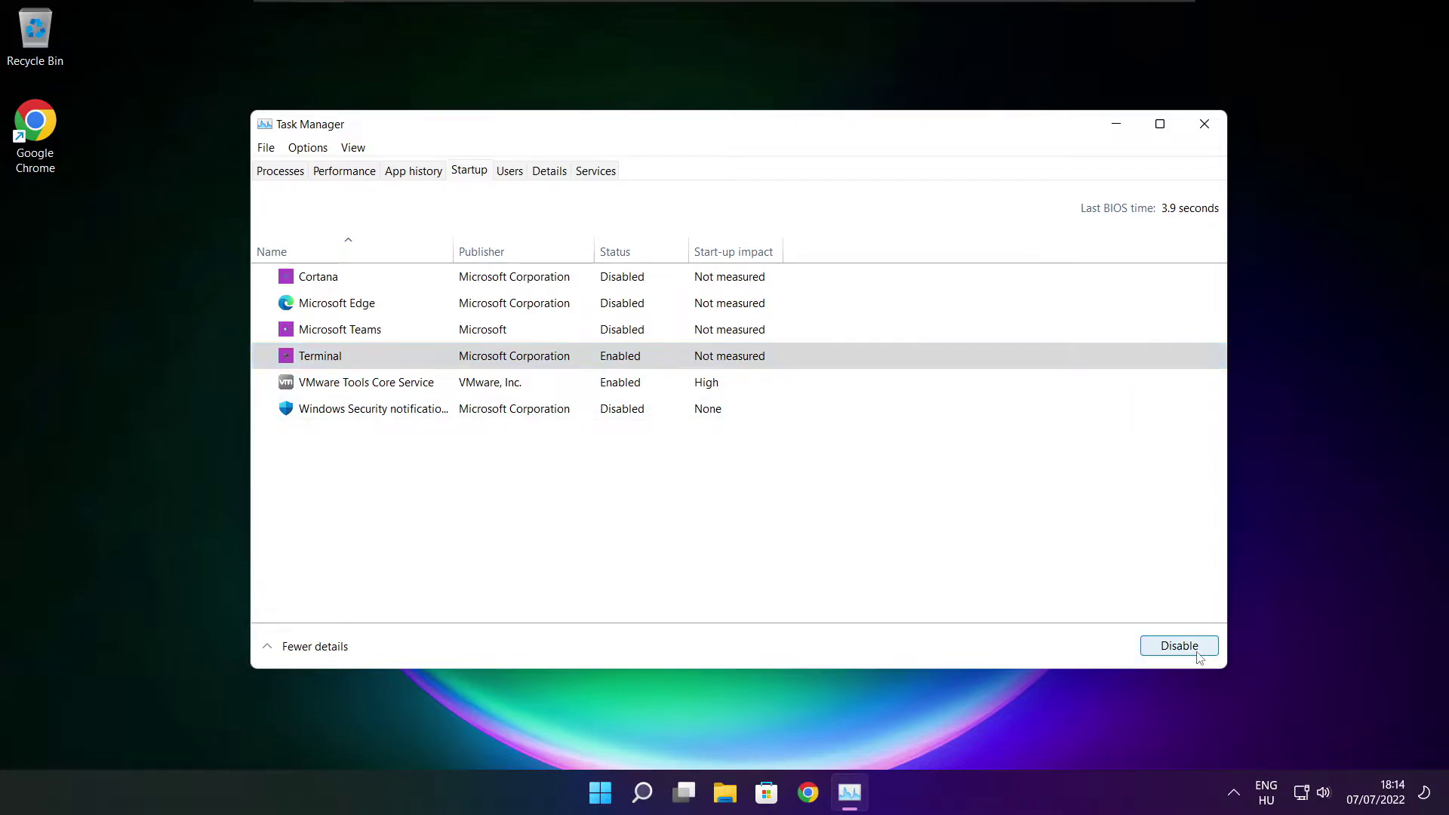
click(593, 361)
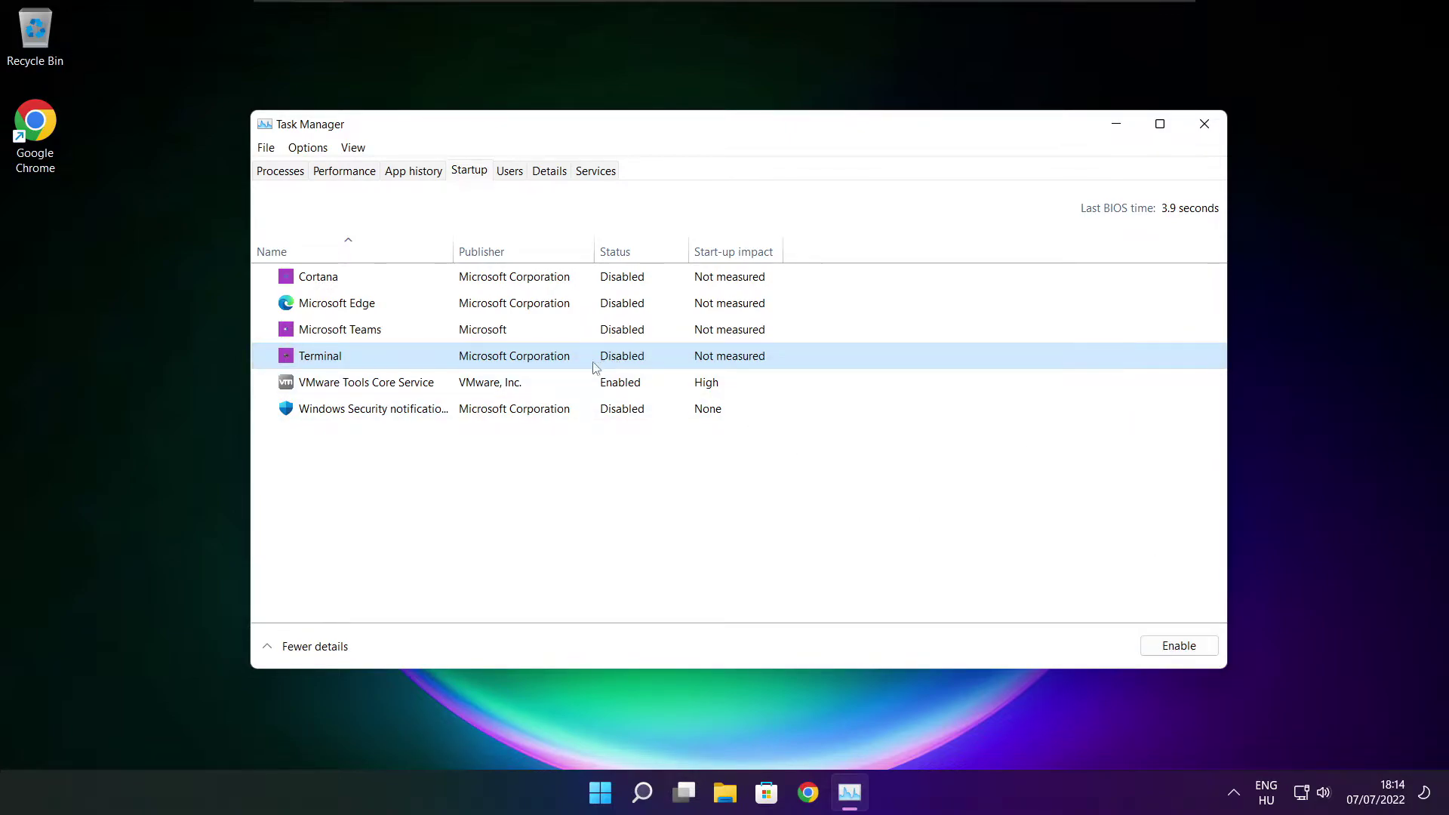
click(1205, 127)
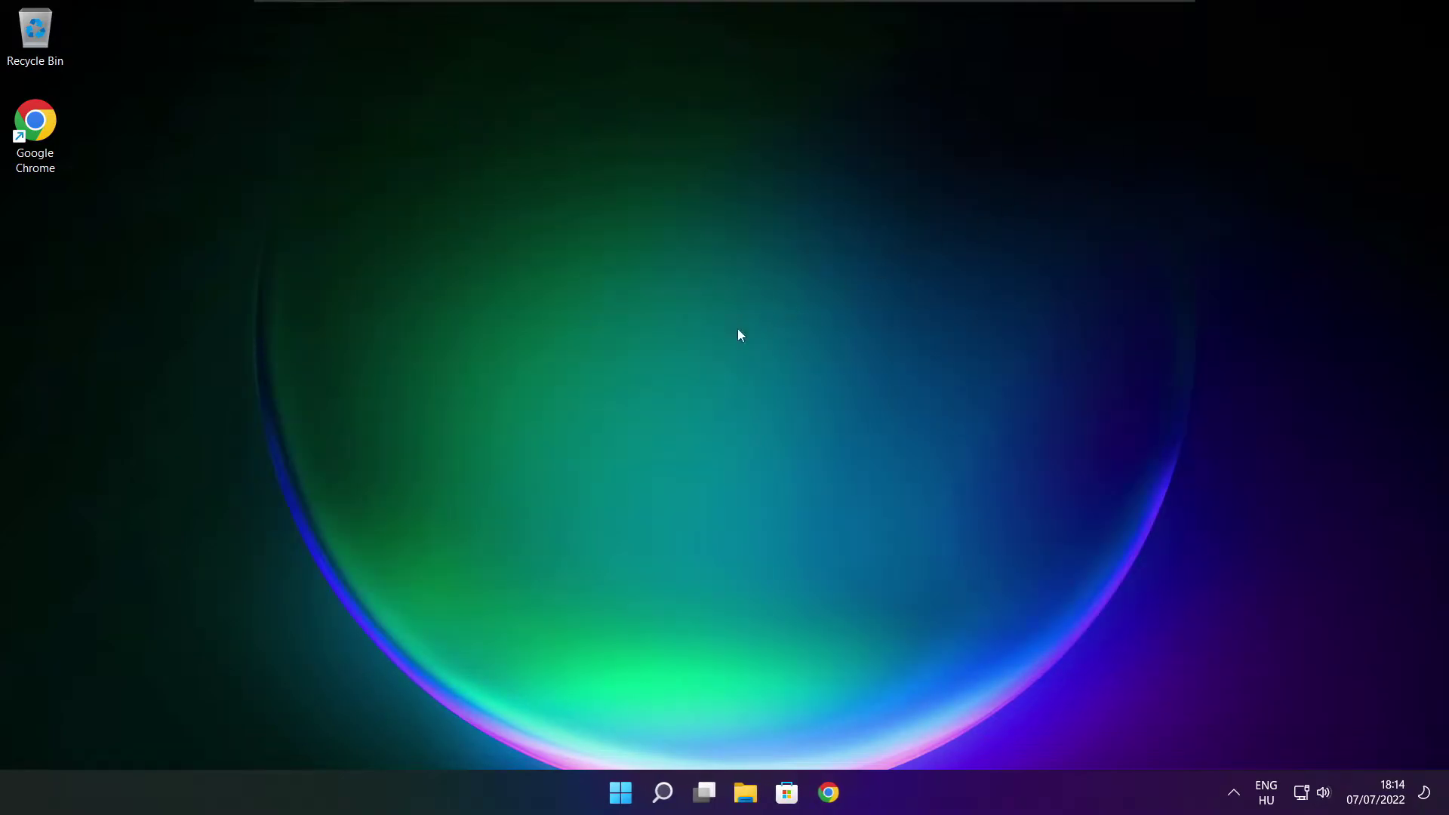
Open Defragment and Optimise Drives by searching 'optimise'
click(663, 797)
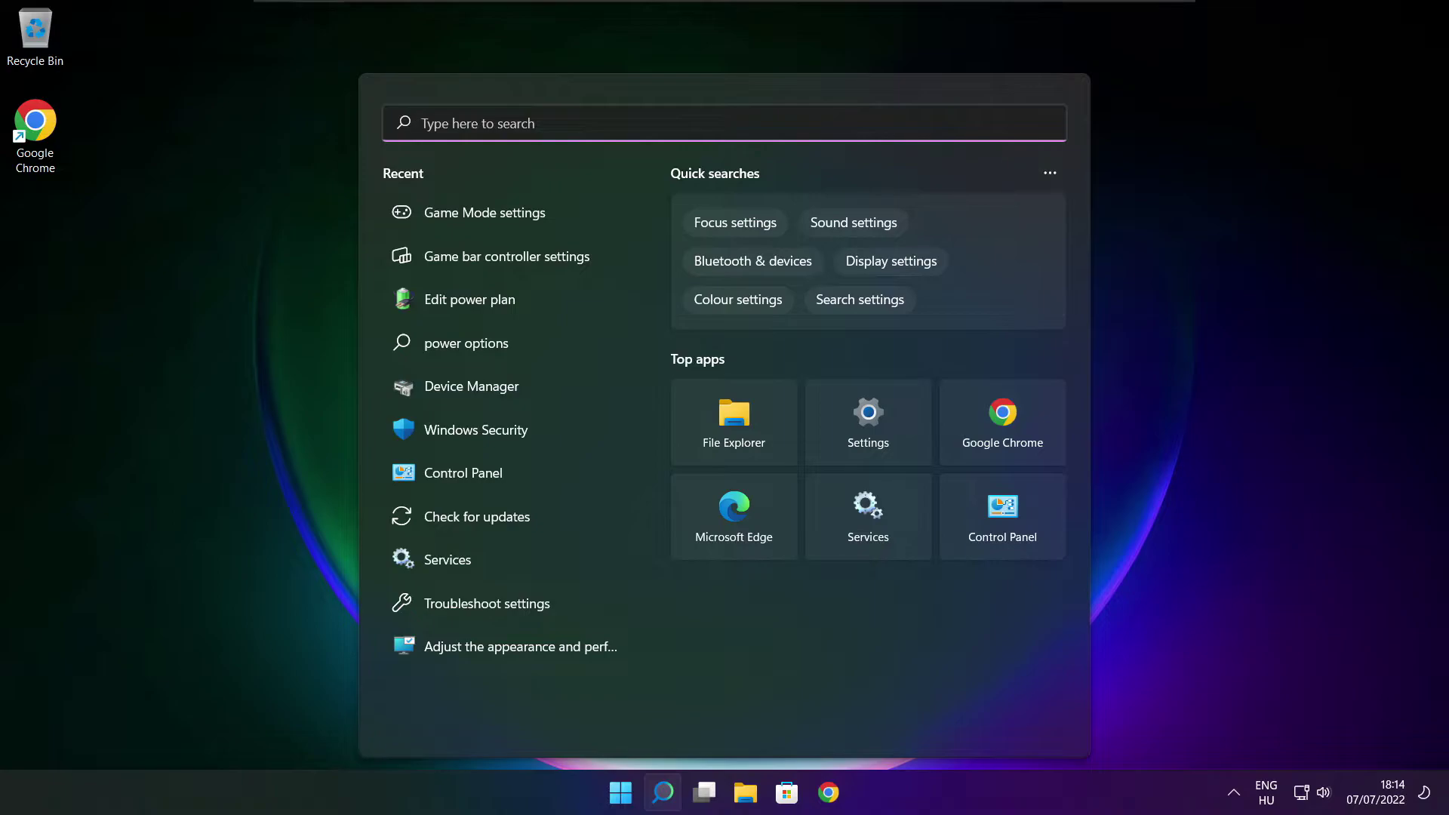
text(optimi)
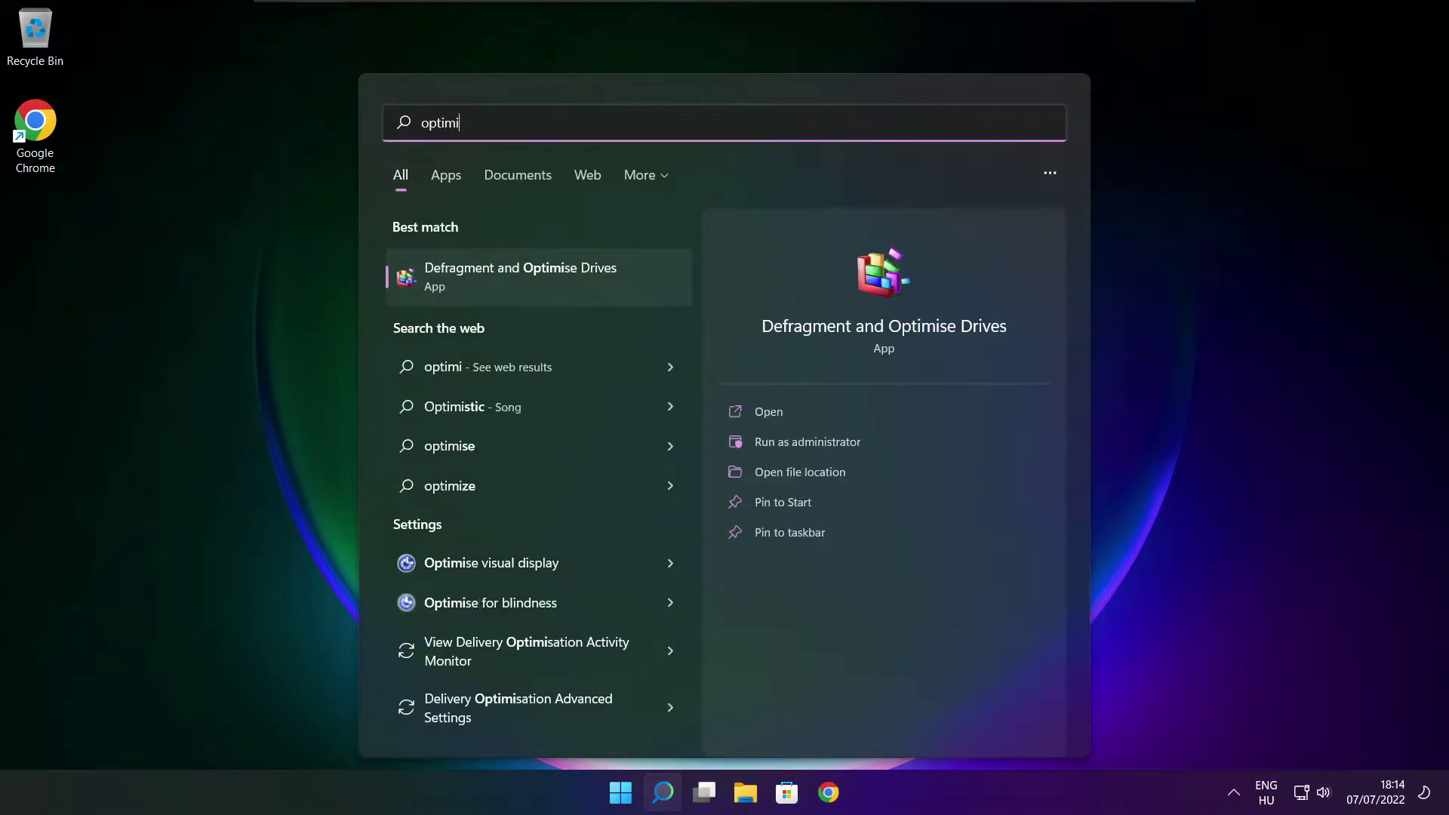
text(se)
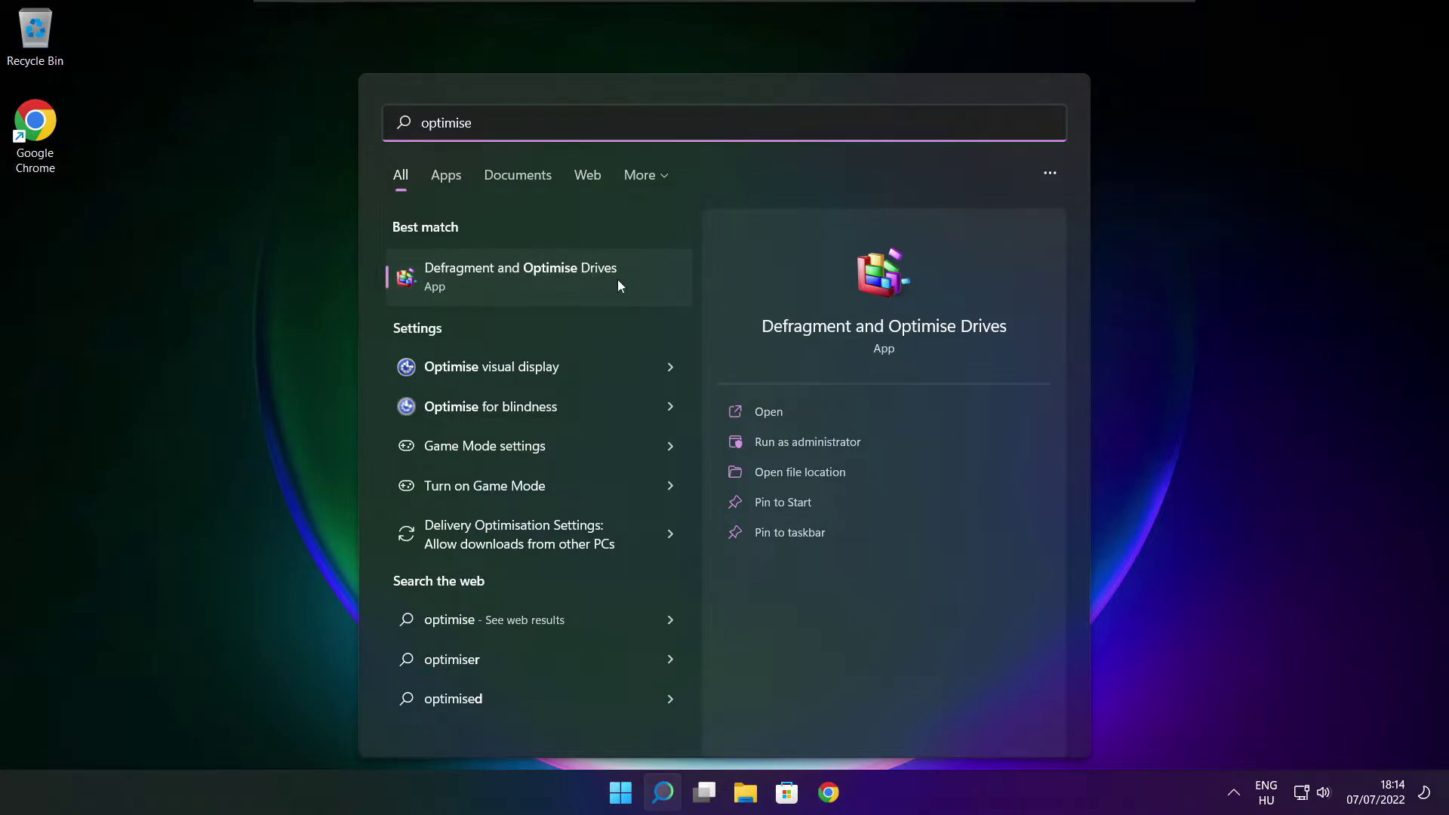
click(556, 274)
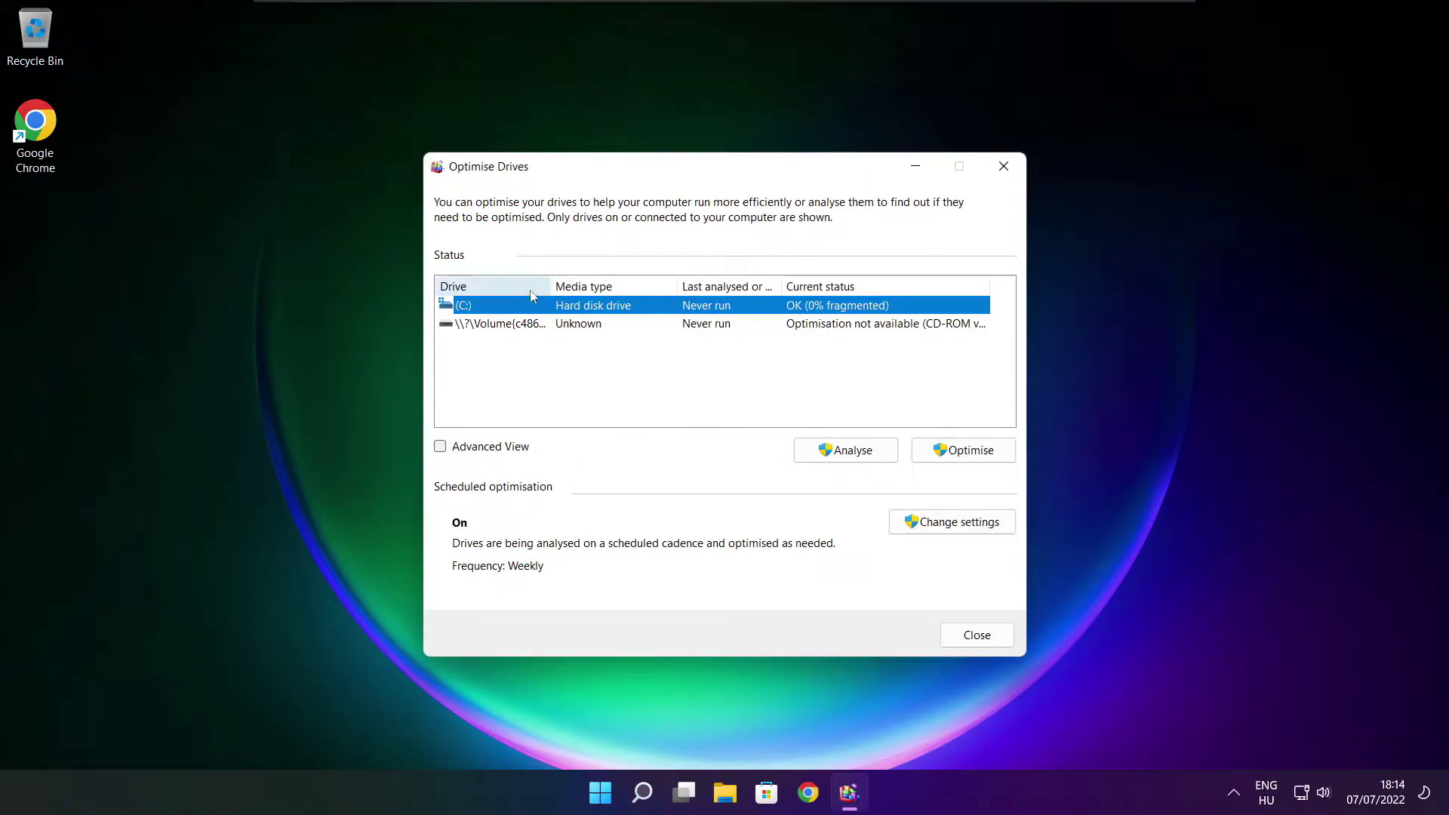
Analyse drive C: (9% fragmented), start optimising it, then close the window
click(838, 453)
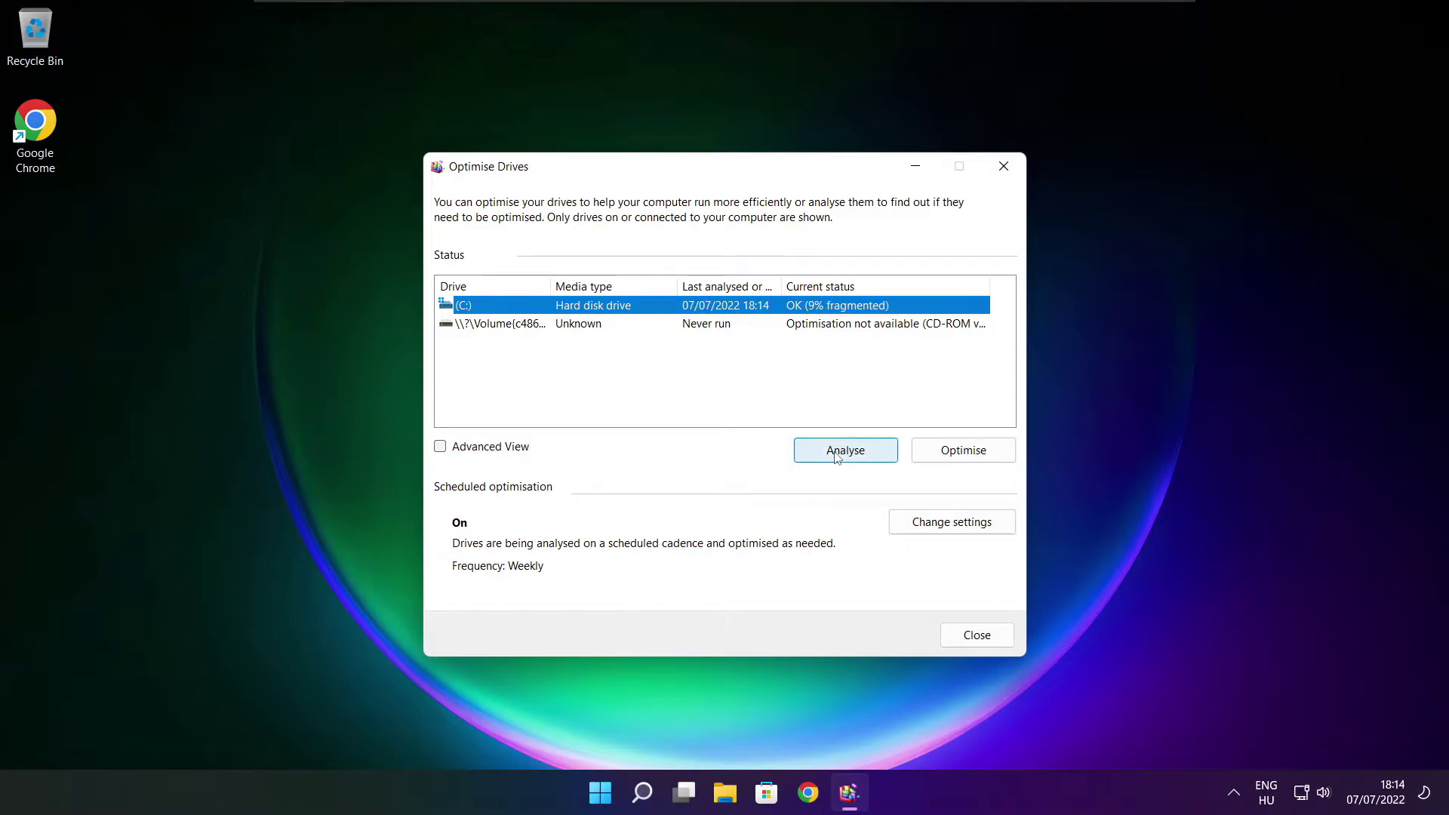
click(970, 453)
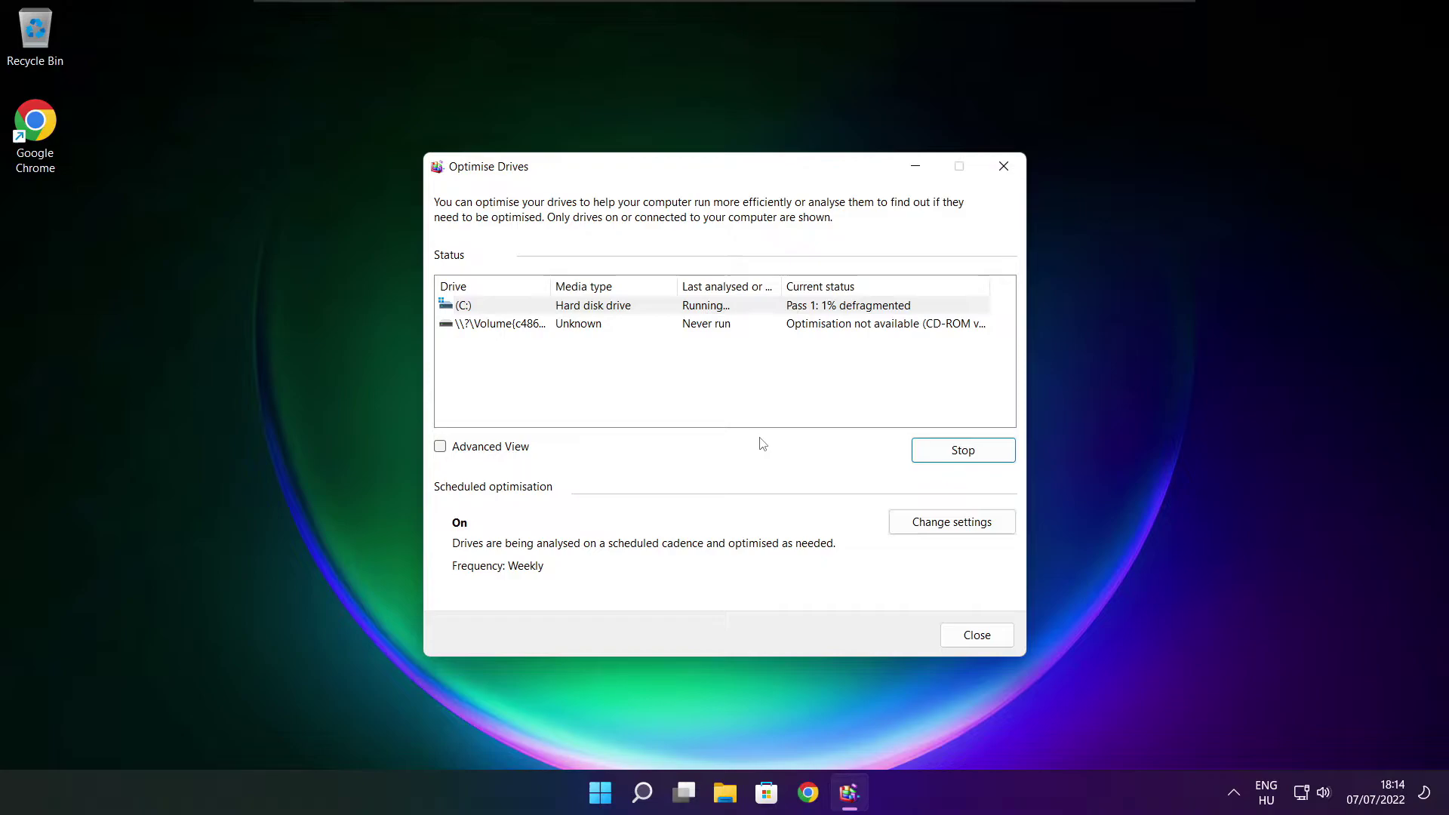
key(alt+F4)
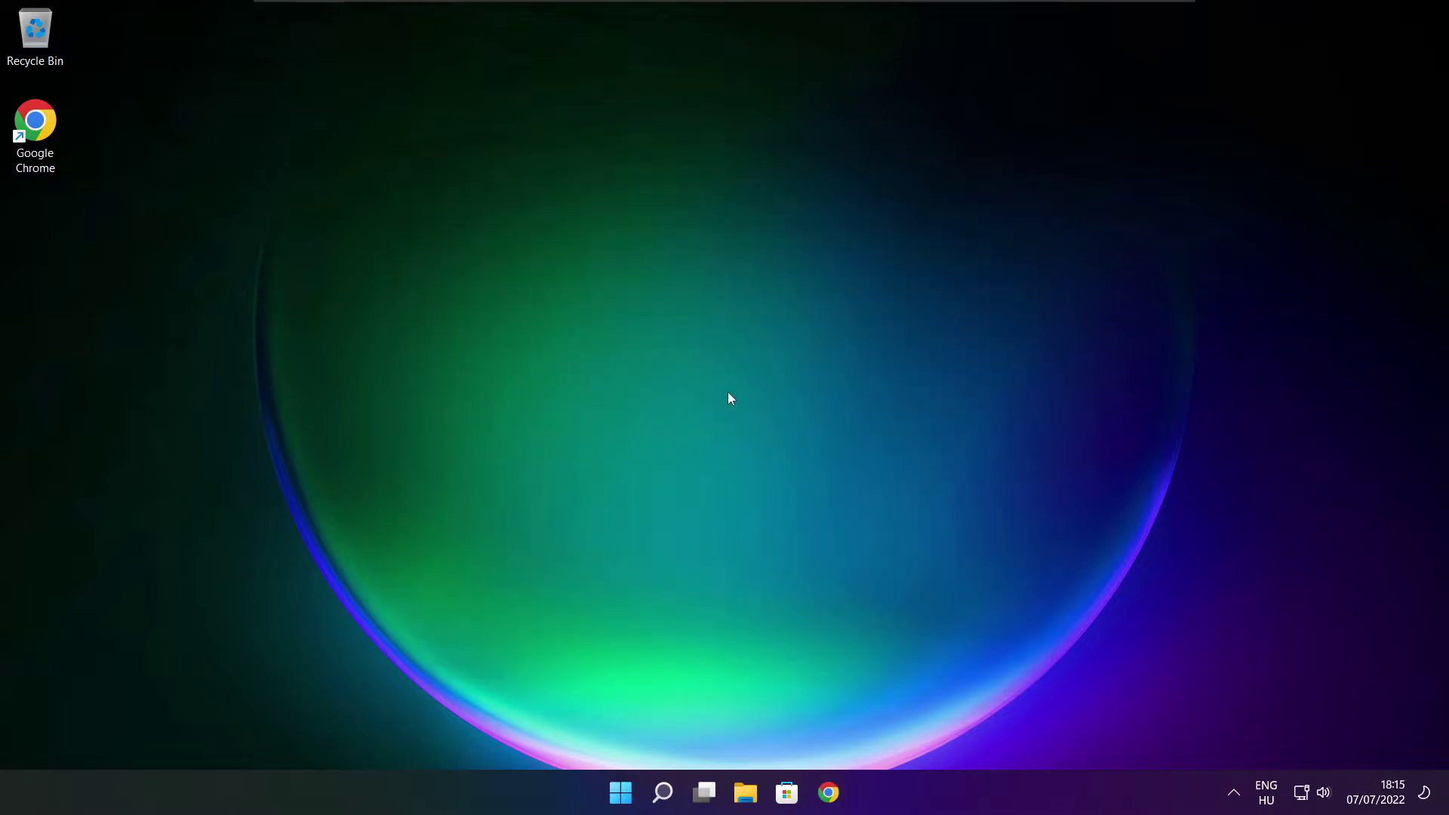
Search 'updates', recheck Windows Update, then close Settings
click(662, 791)
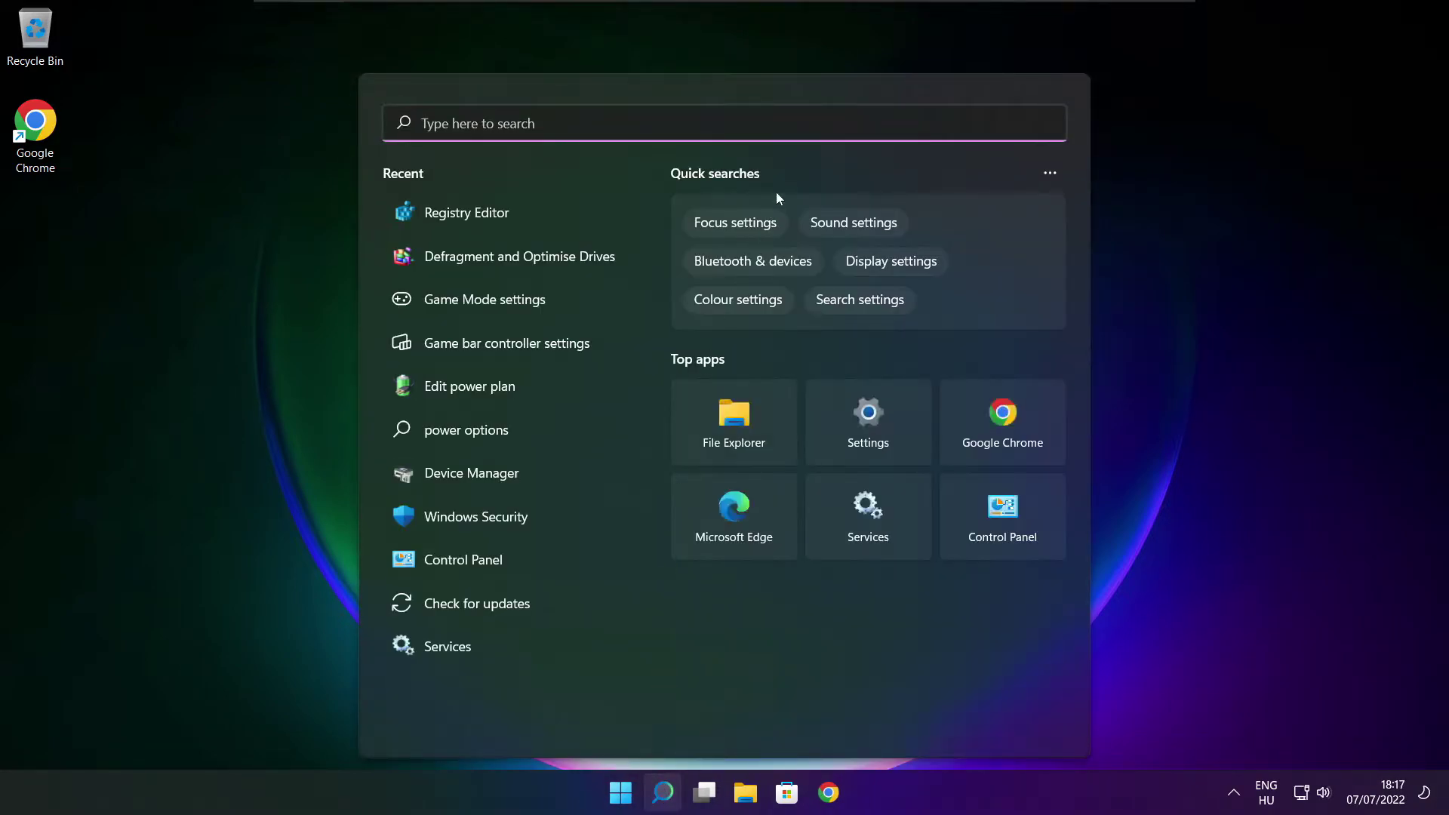
text(updates)
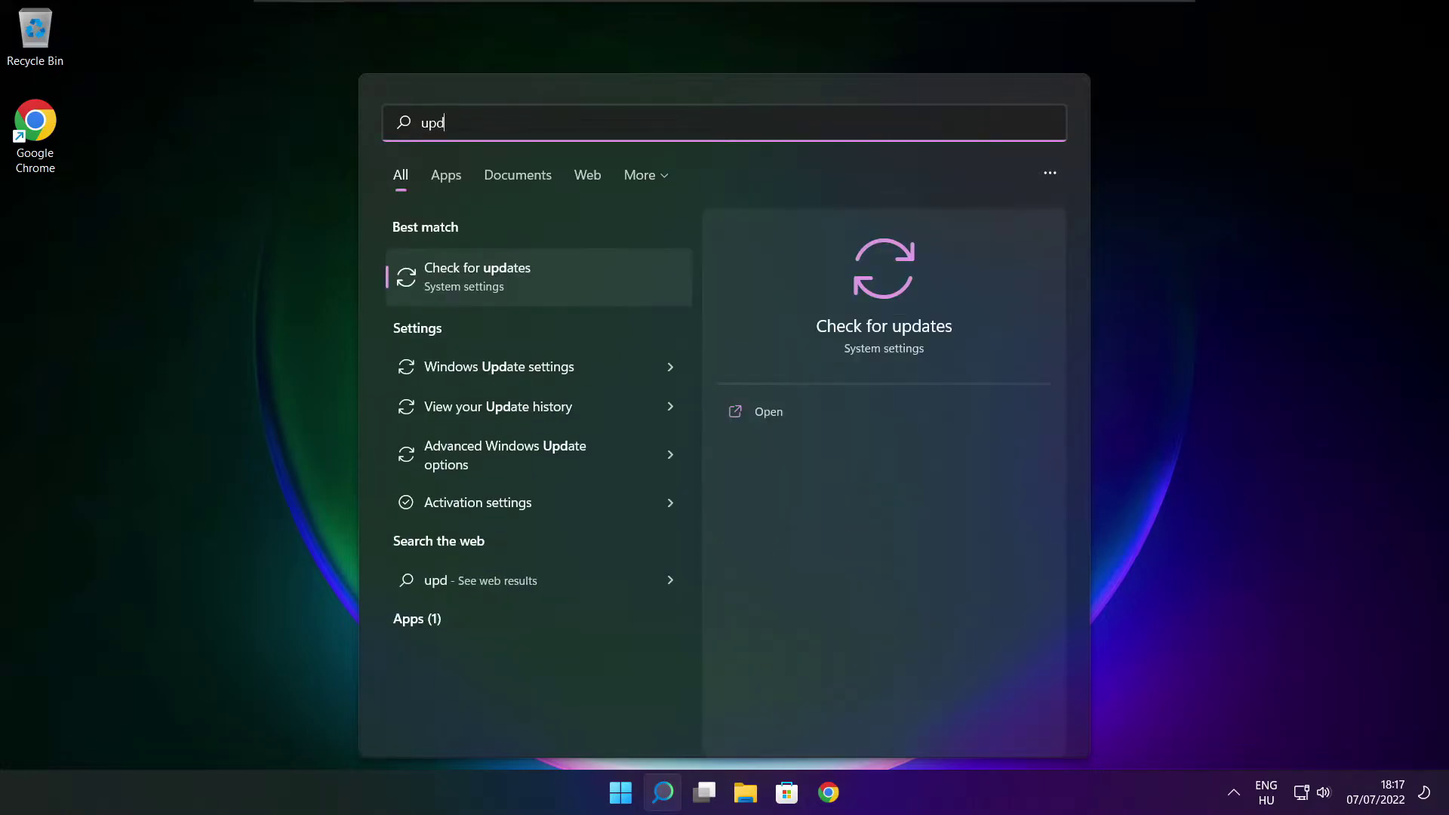
click(527, 281)
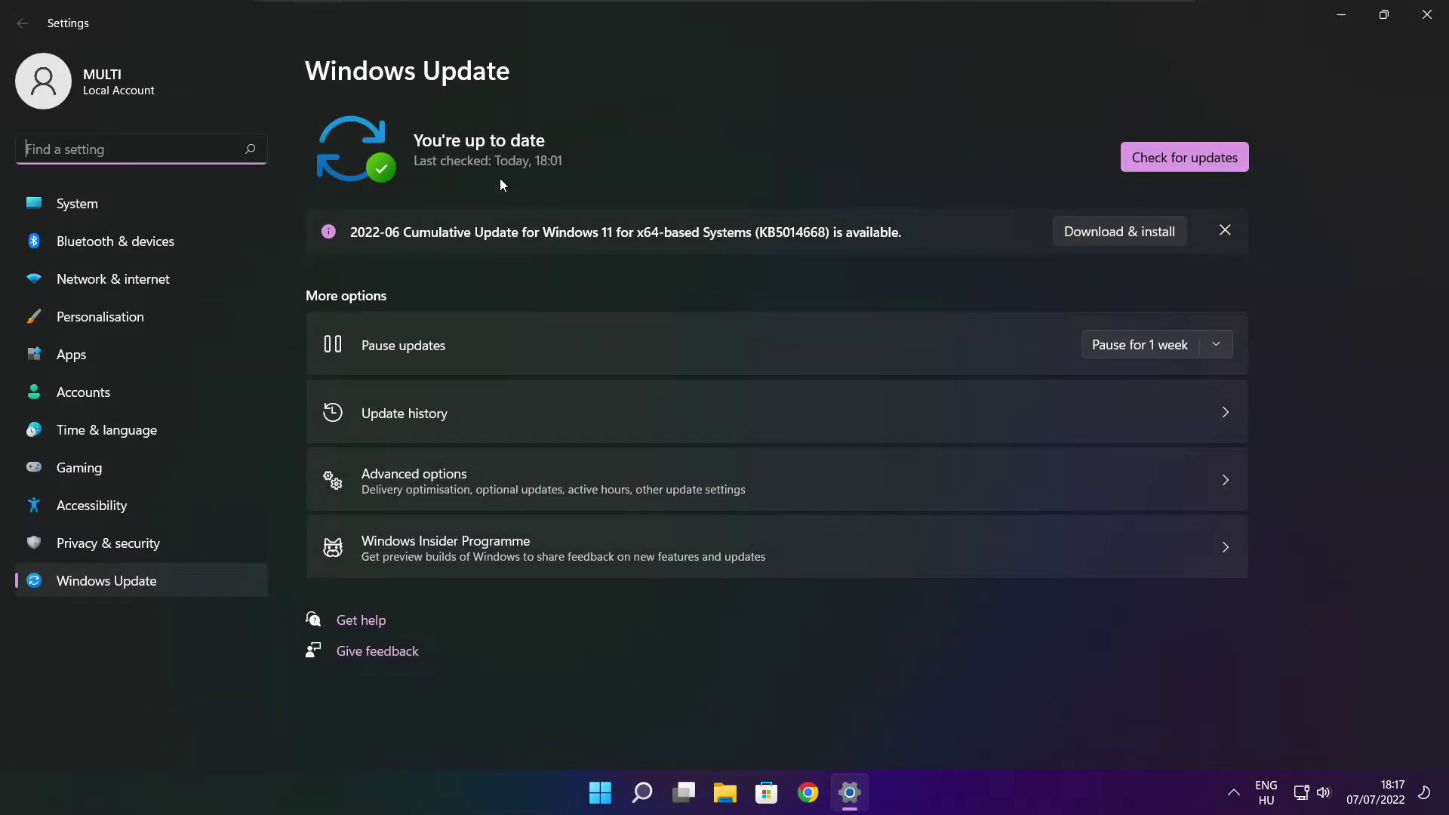
click(1185, 157)
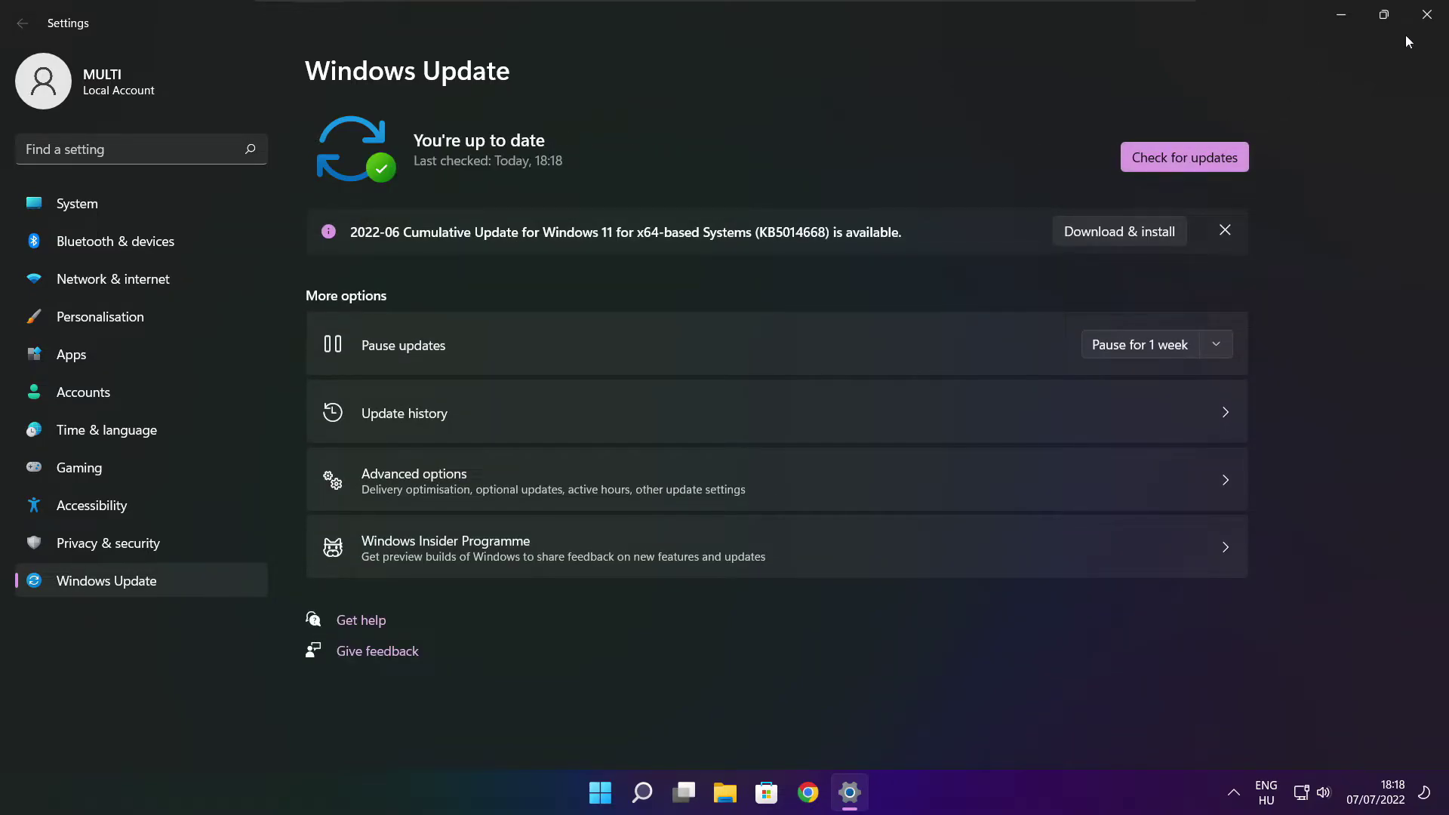
click(1426, 18)
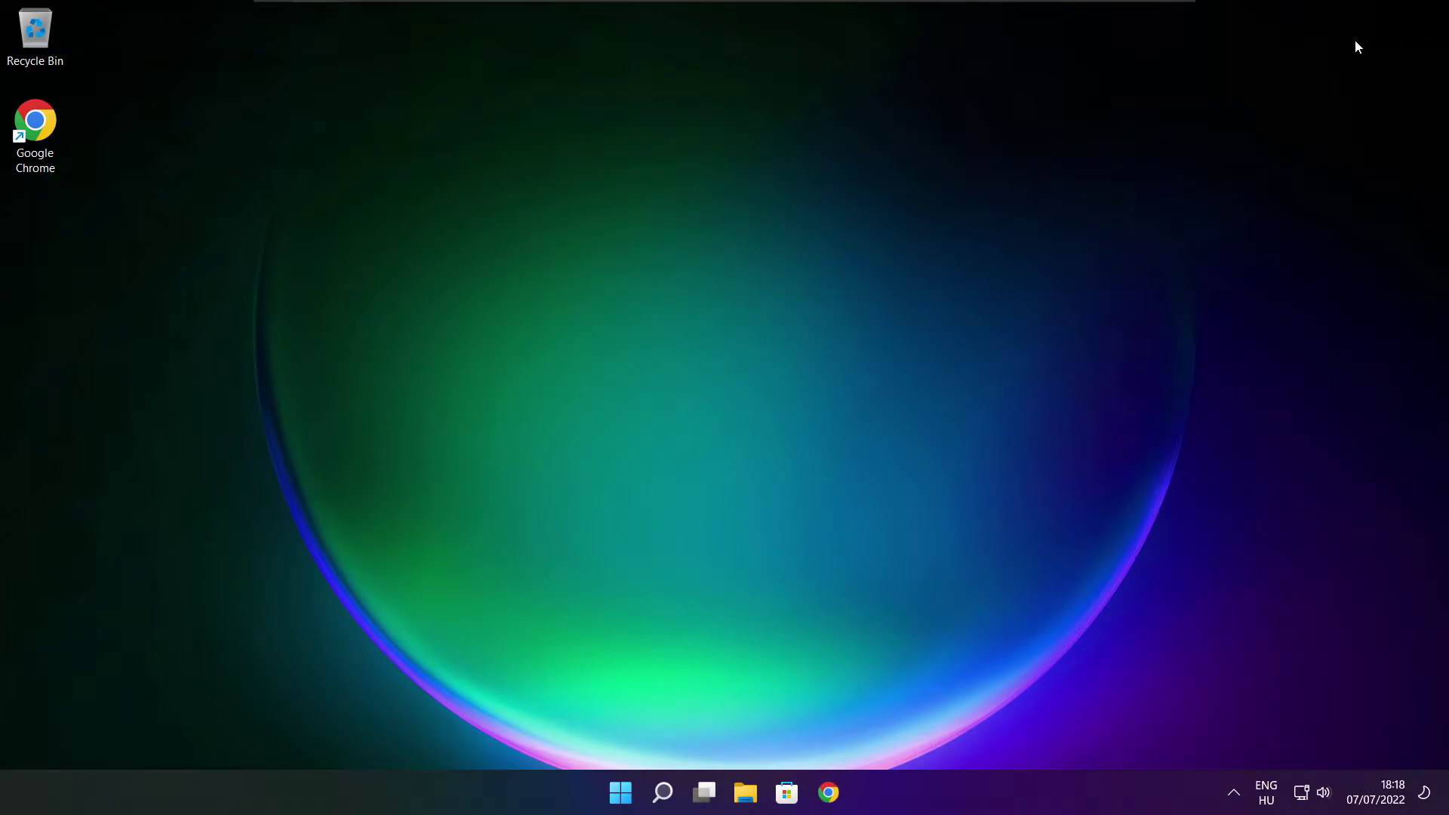
Launch Registry Editor by searching 'regedit' and move its window toward the screen centre
click(662, 793)
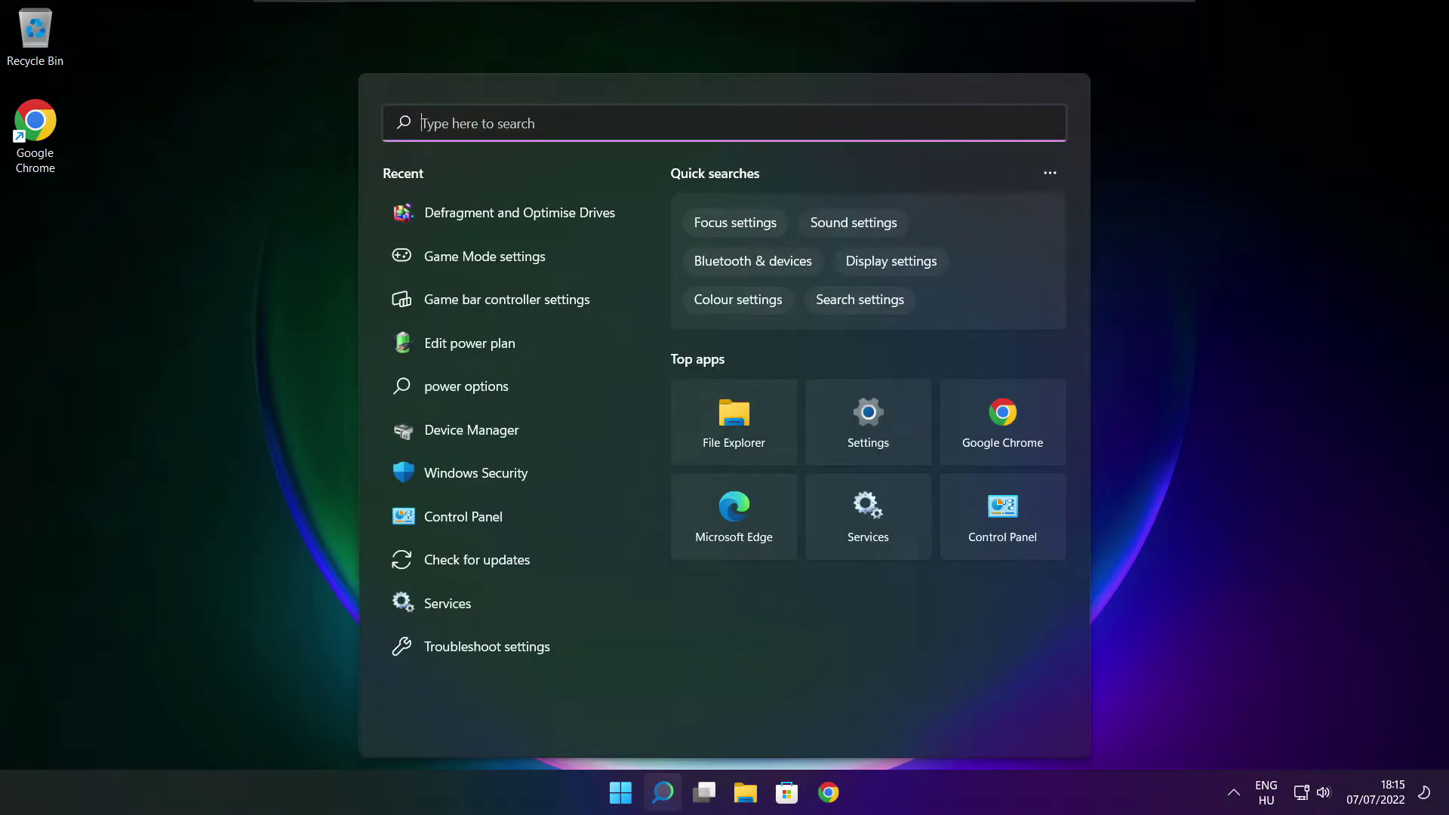
text(regedit)
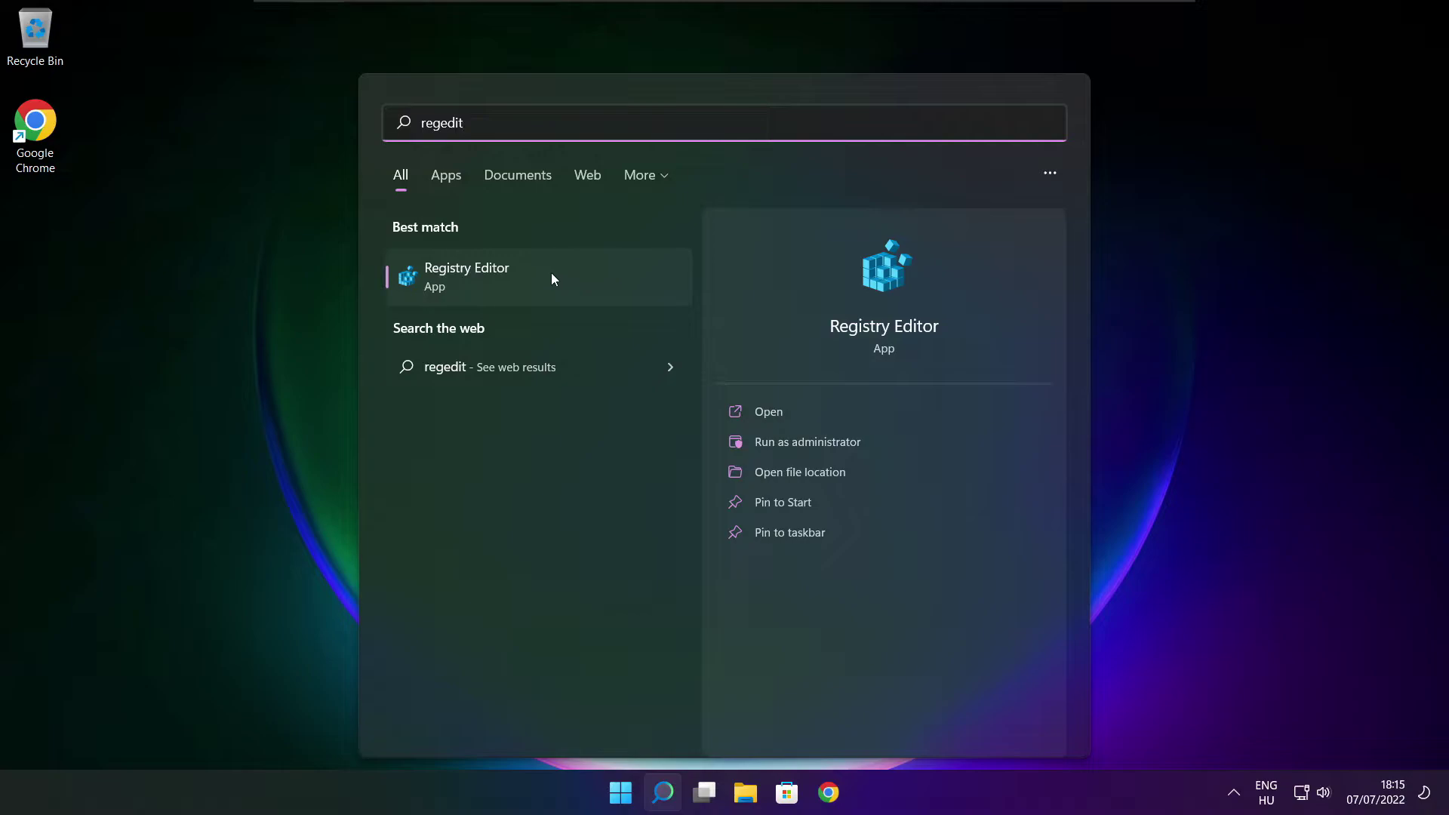
click(554, 278)
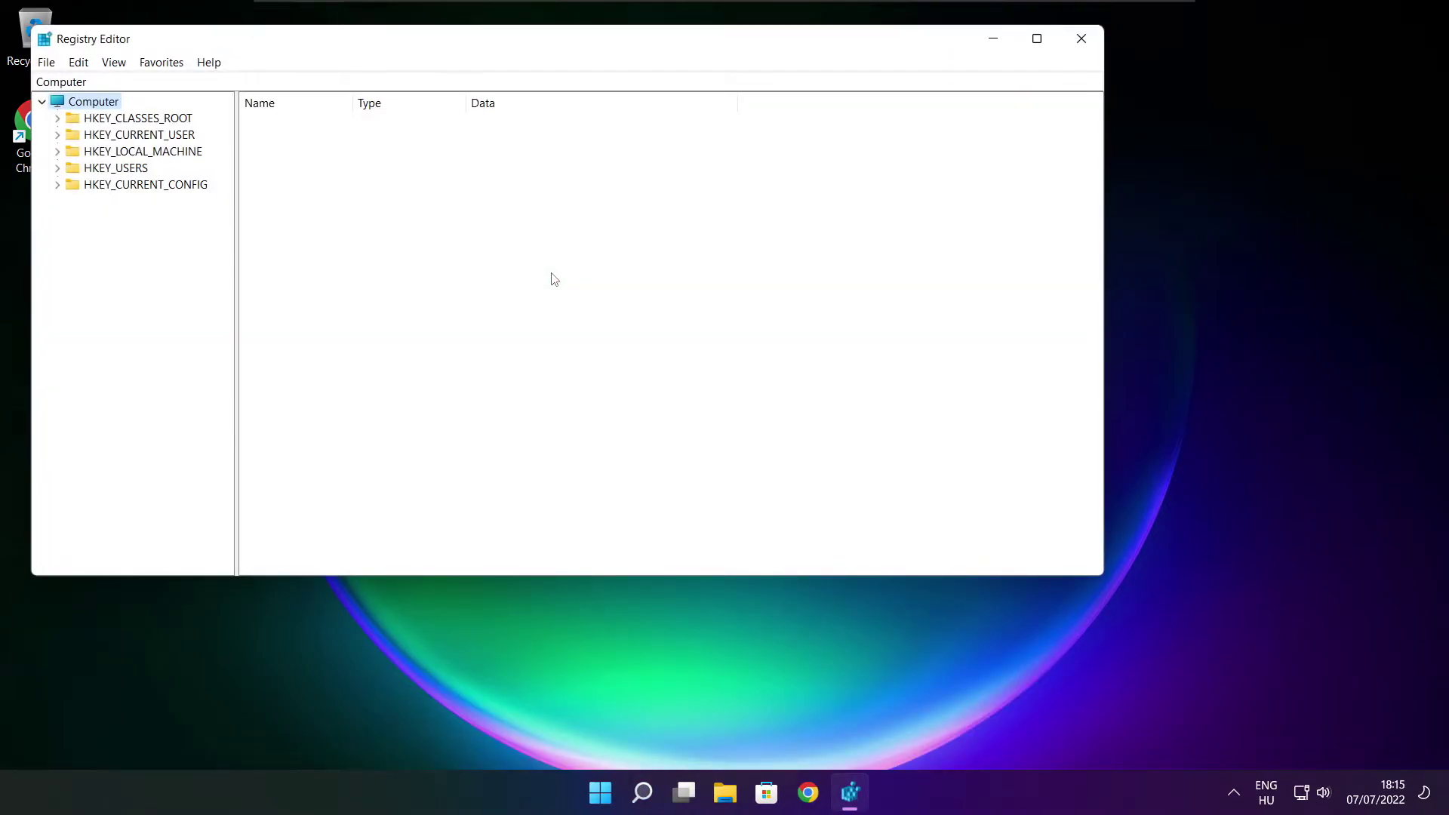
drag(436, 51, 589, 160)
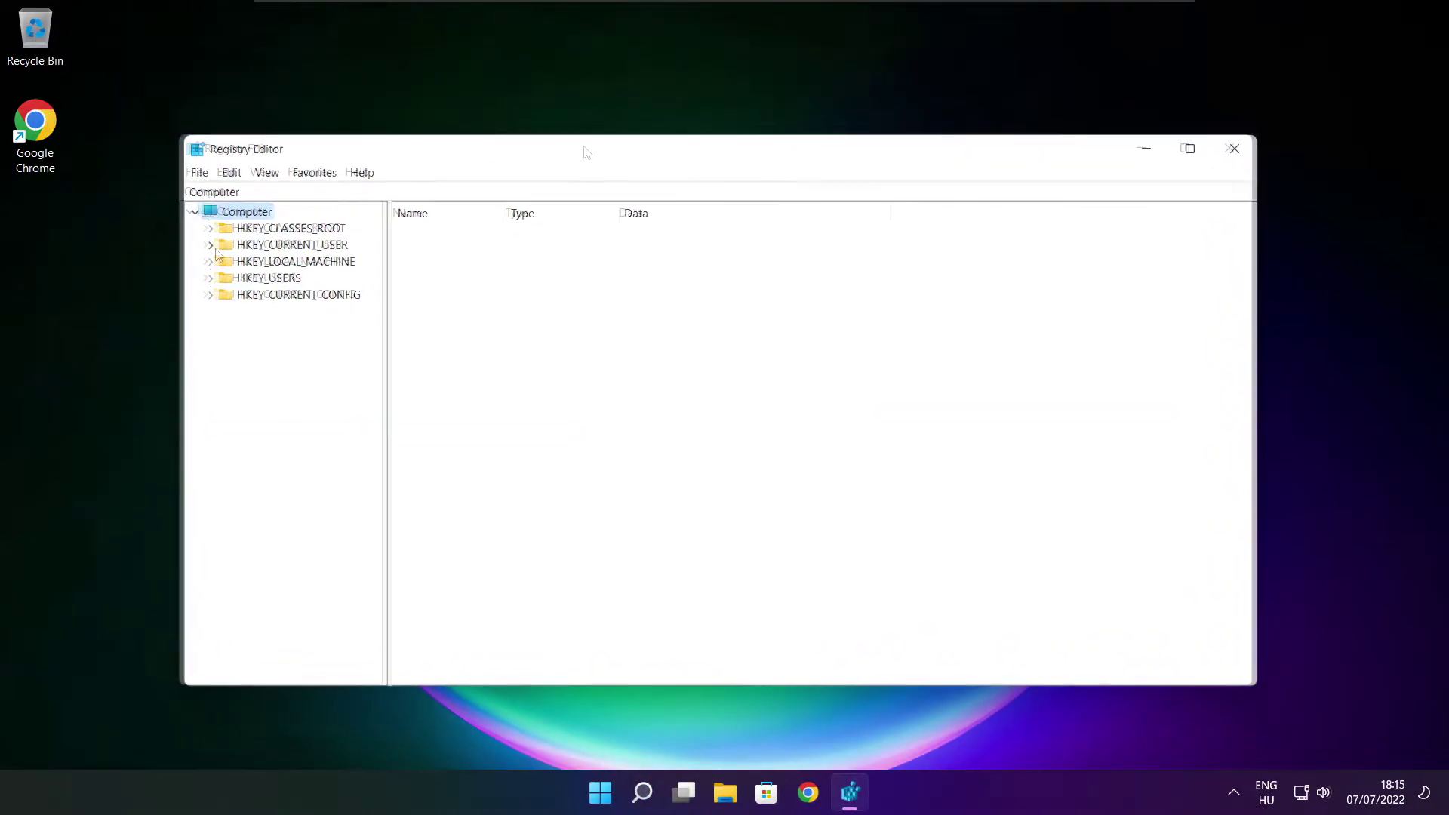
Browse to HKEY_CURRENT_USER\System\GameConfigStore and widen the Name column
click(234, 249)
click(211, 246)
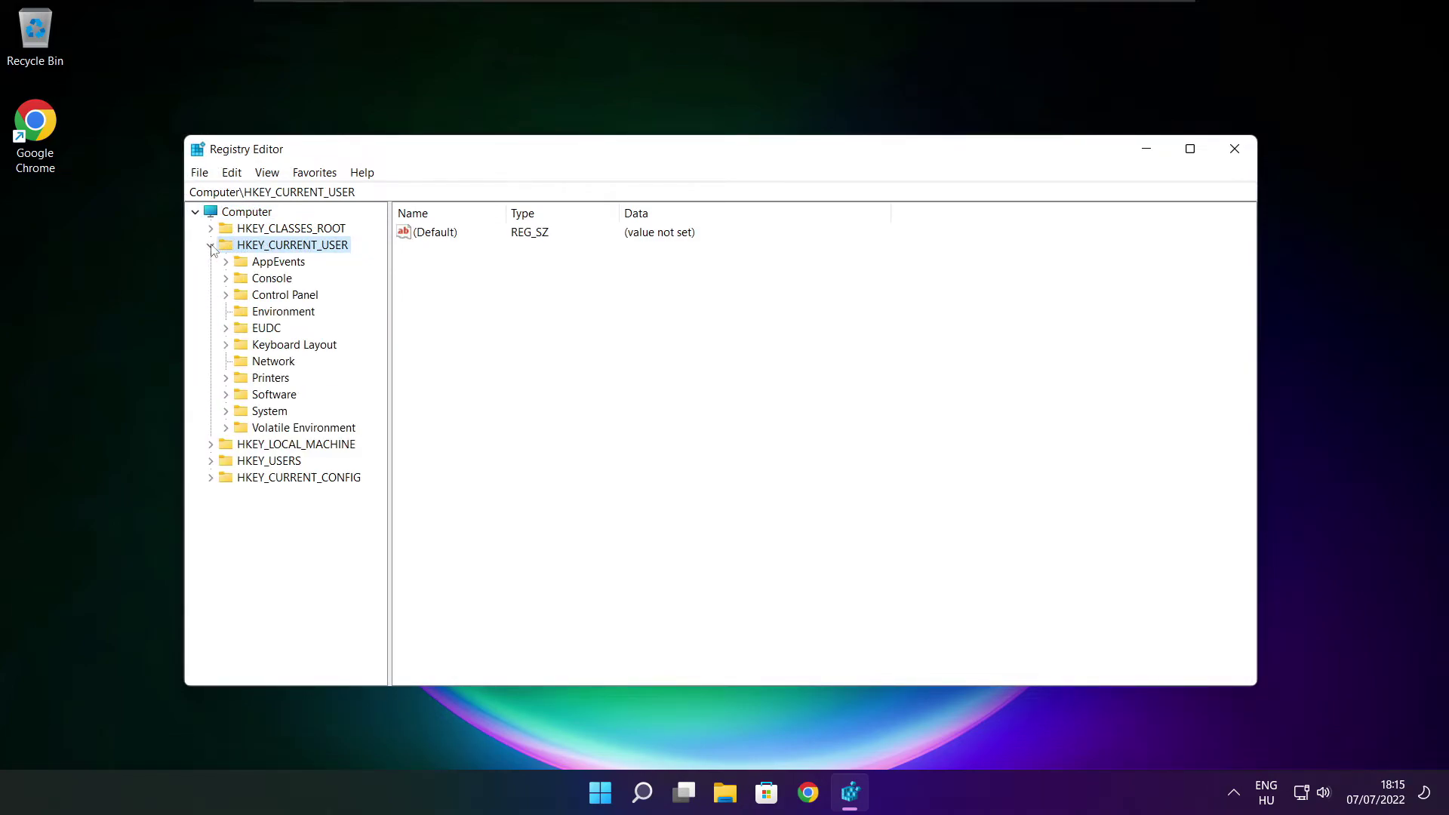
click(256, 413)
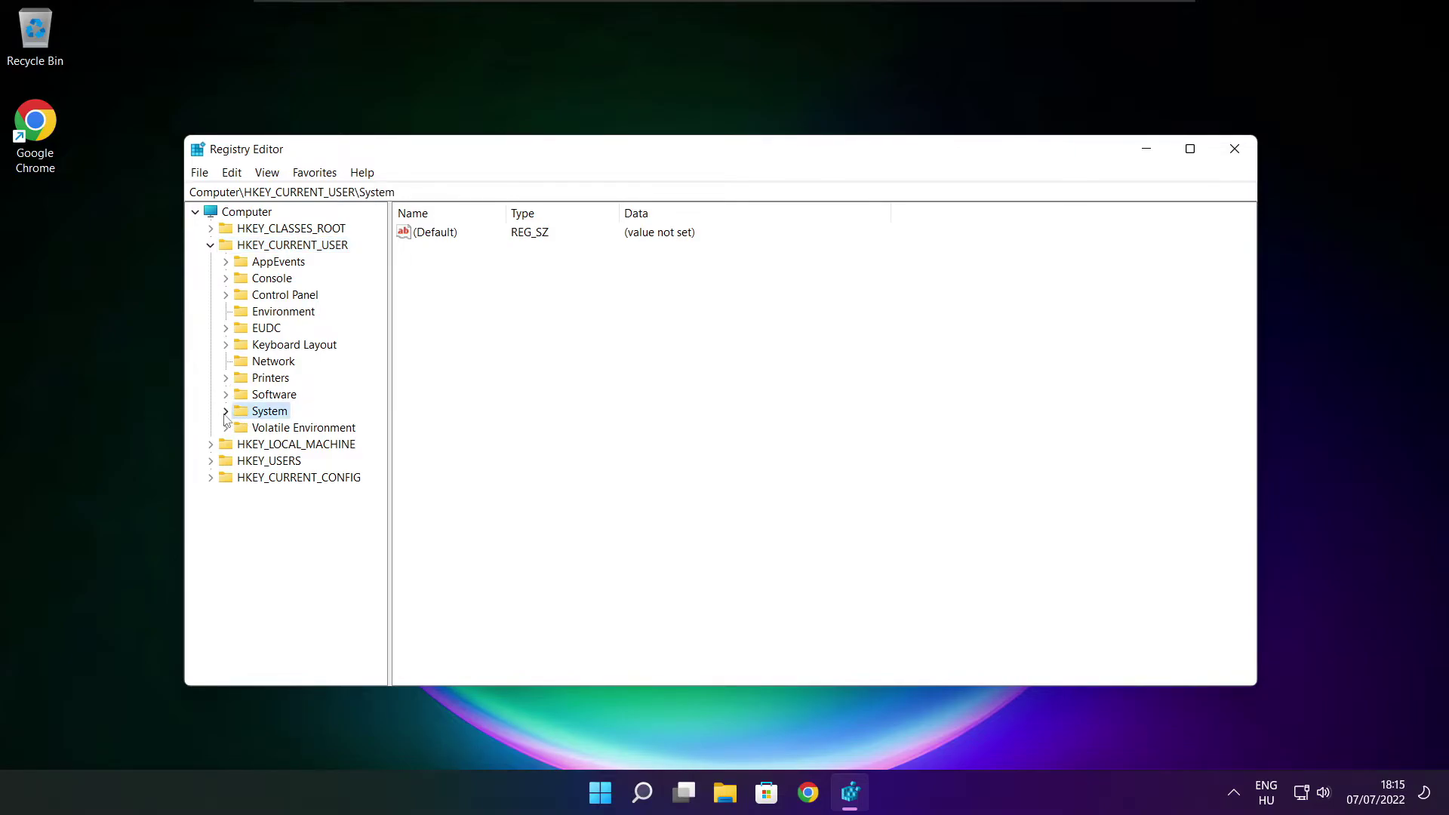
click(226, 413)
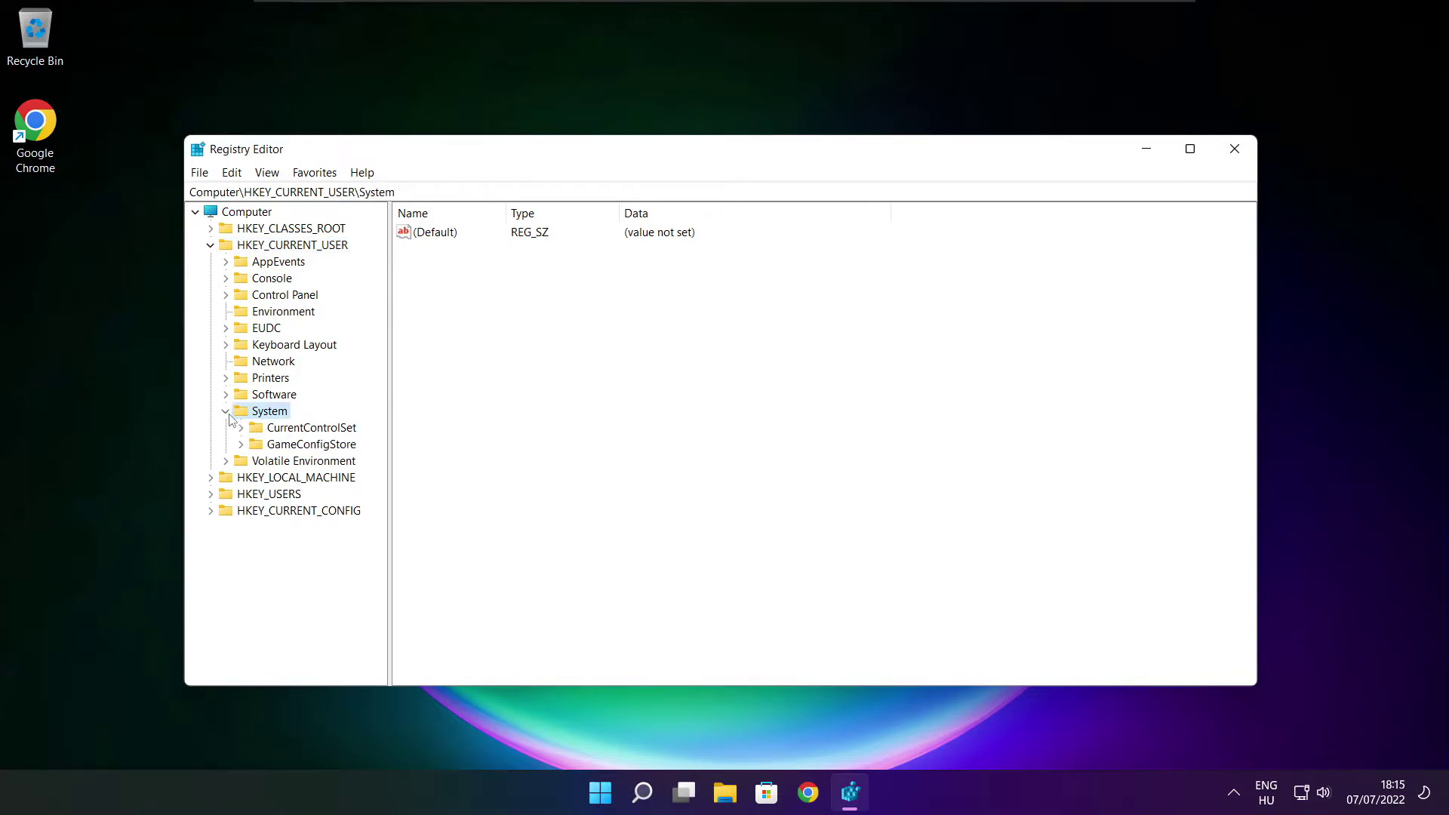
click(293, 447)
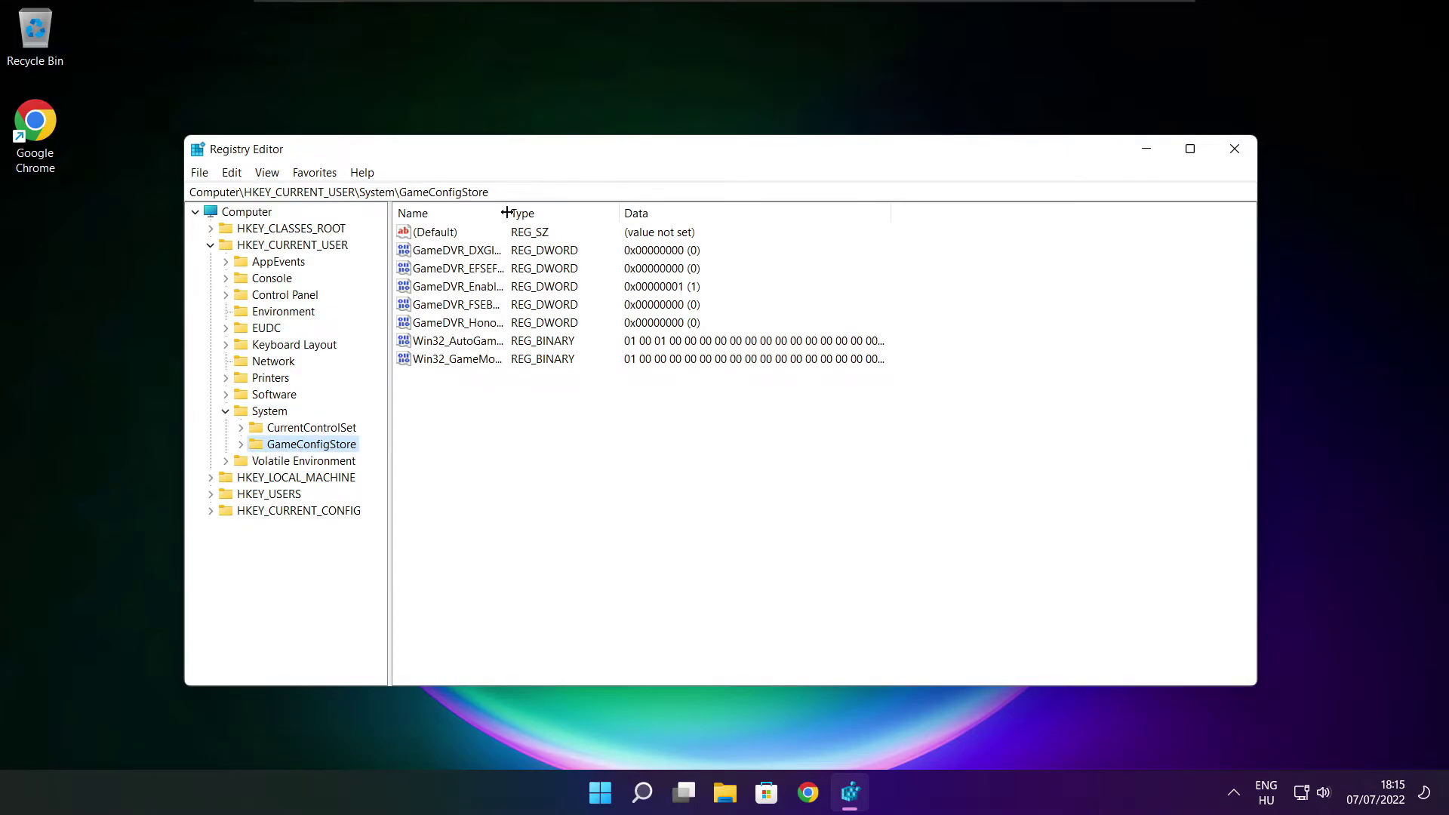
drag(506, 212, 634, 208)
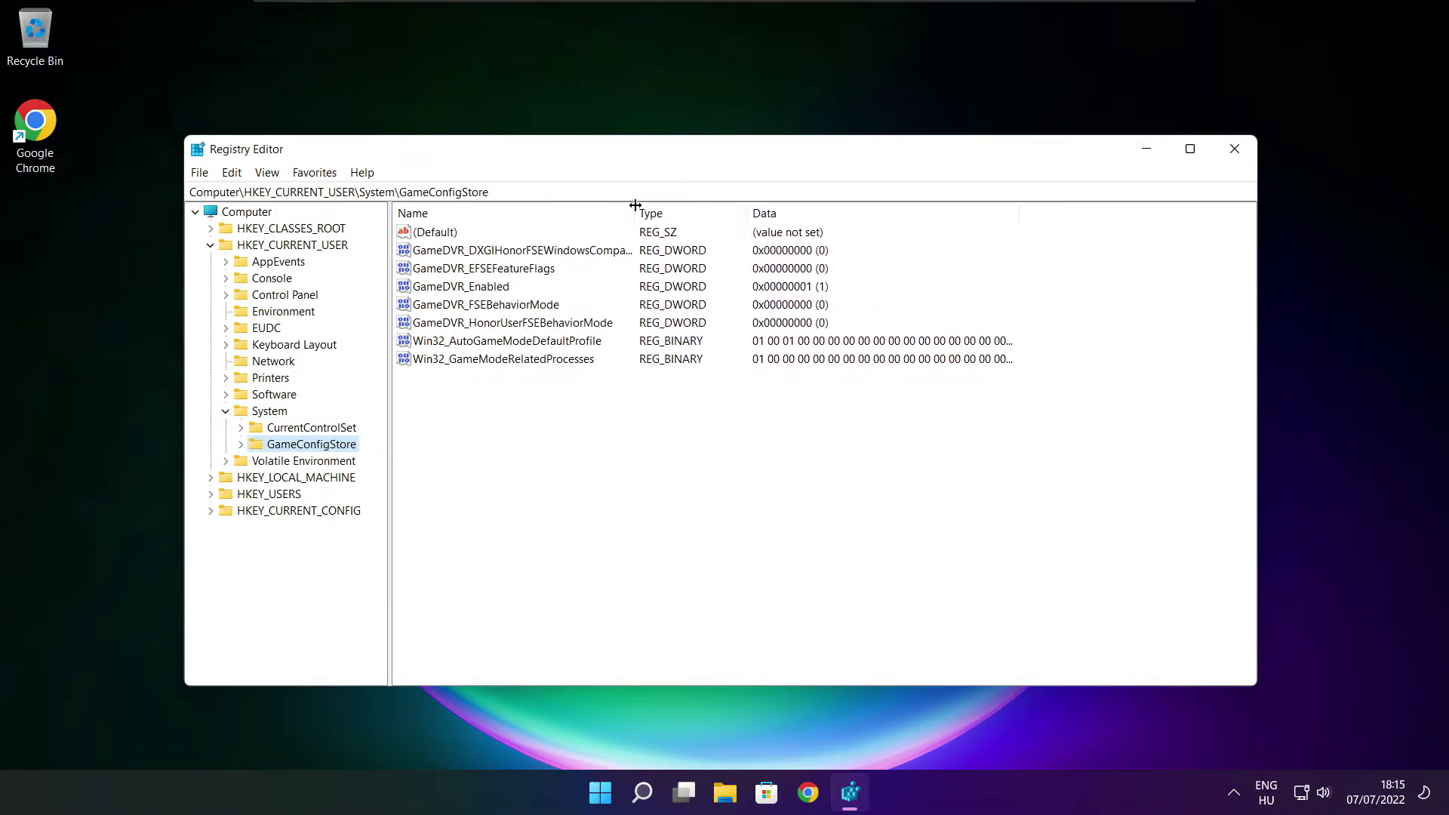
Set GameDVR_Enabled to 0 and collapse the HKEY_CURRENT_USER branch
click(453, 288)
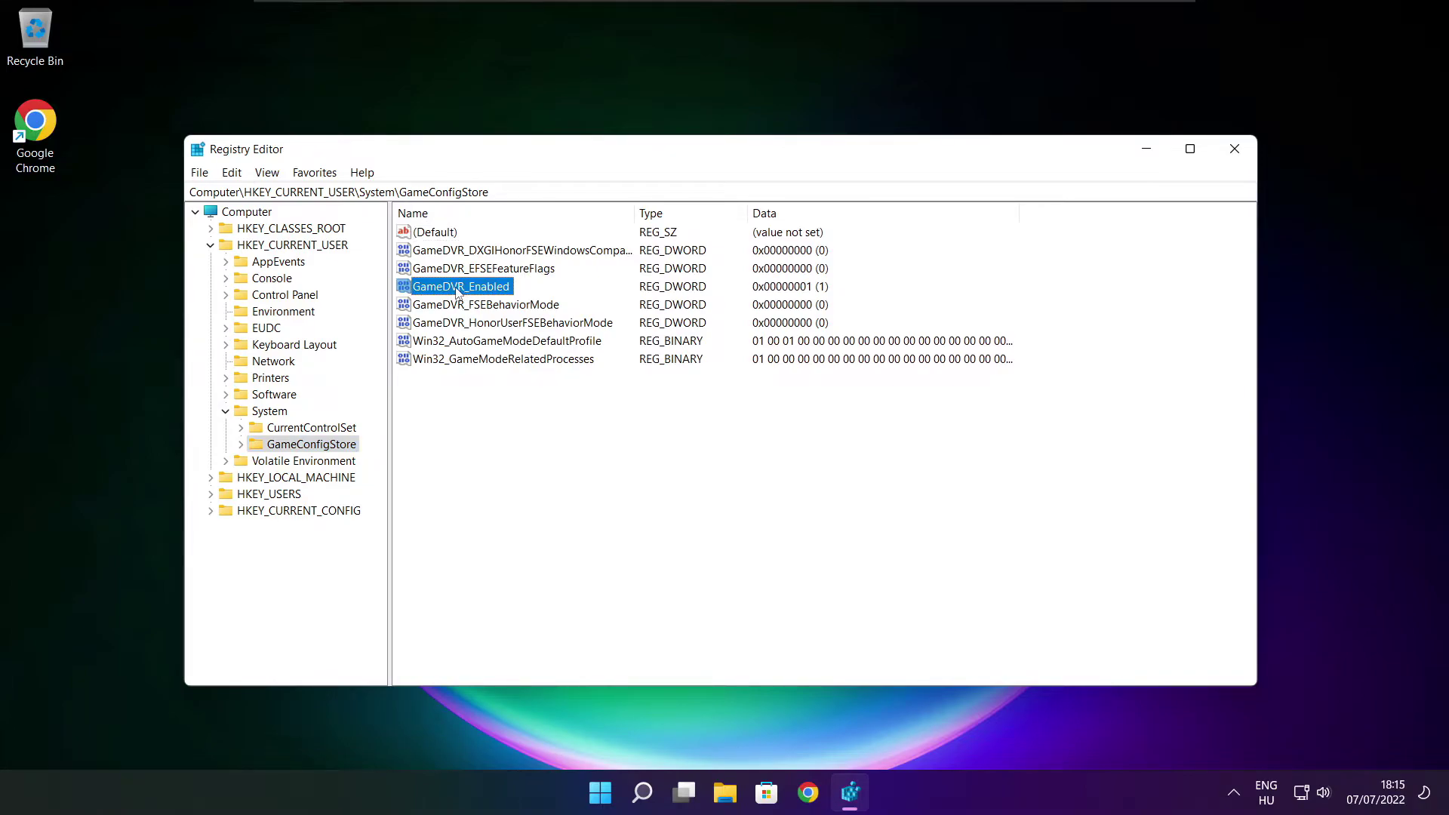
double_click(457, 287)
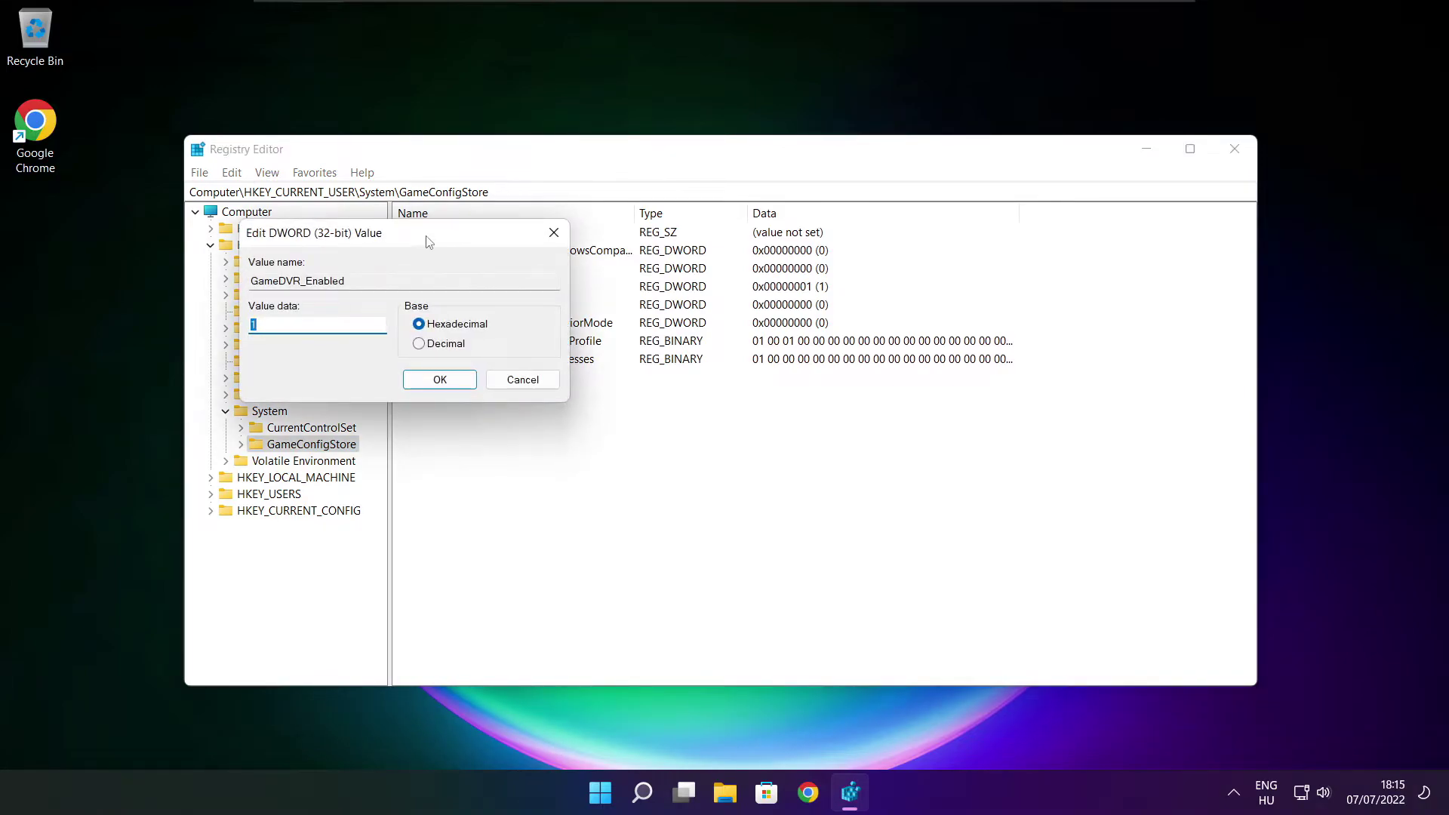
key(ctrl+a)
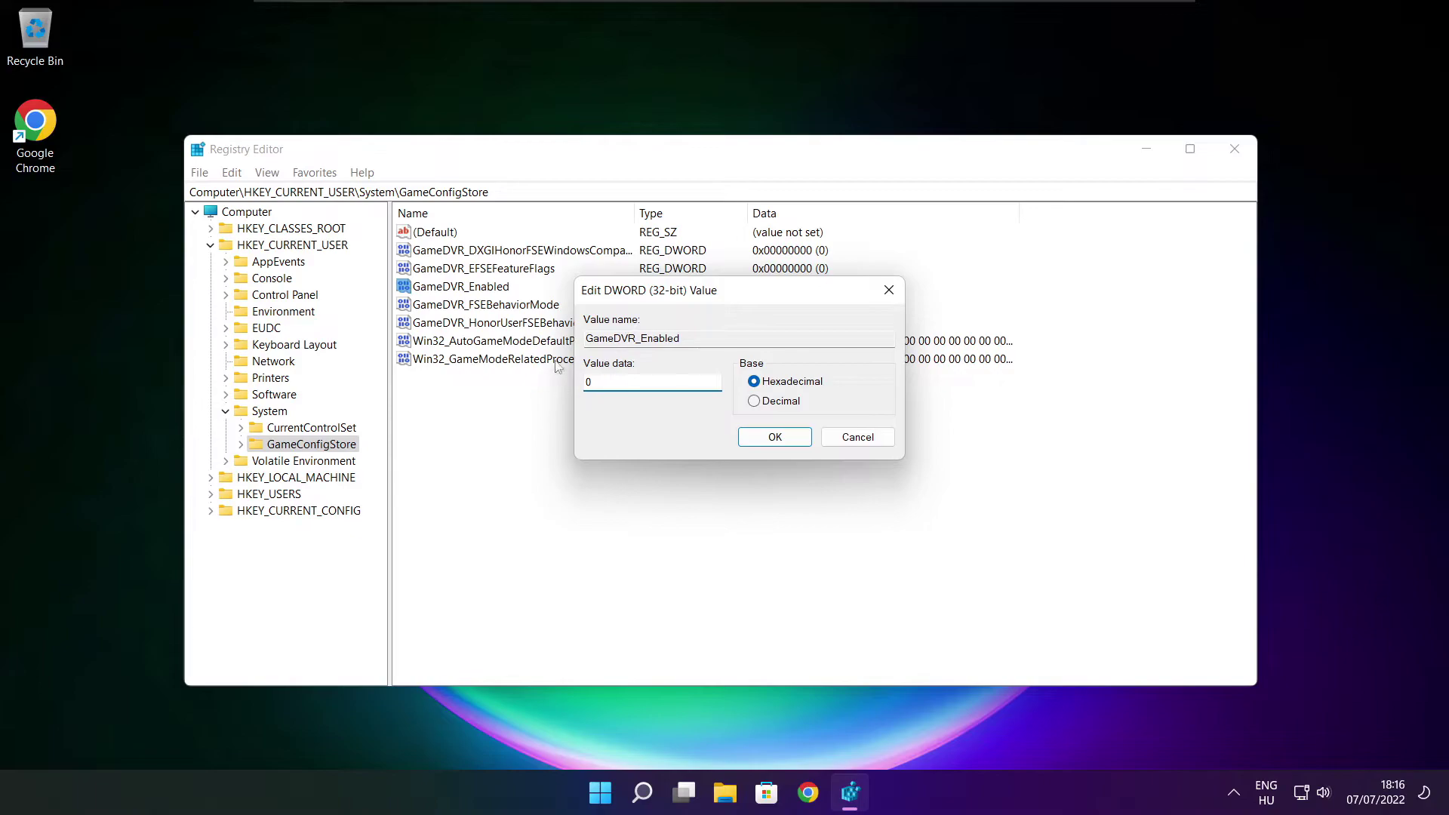
click(777, 441)
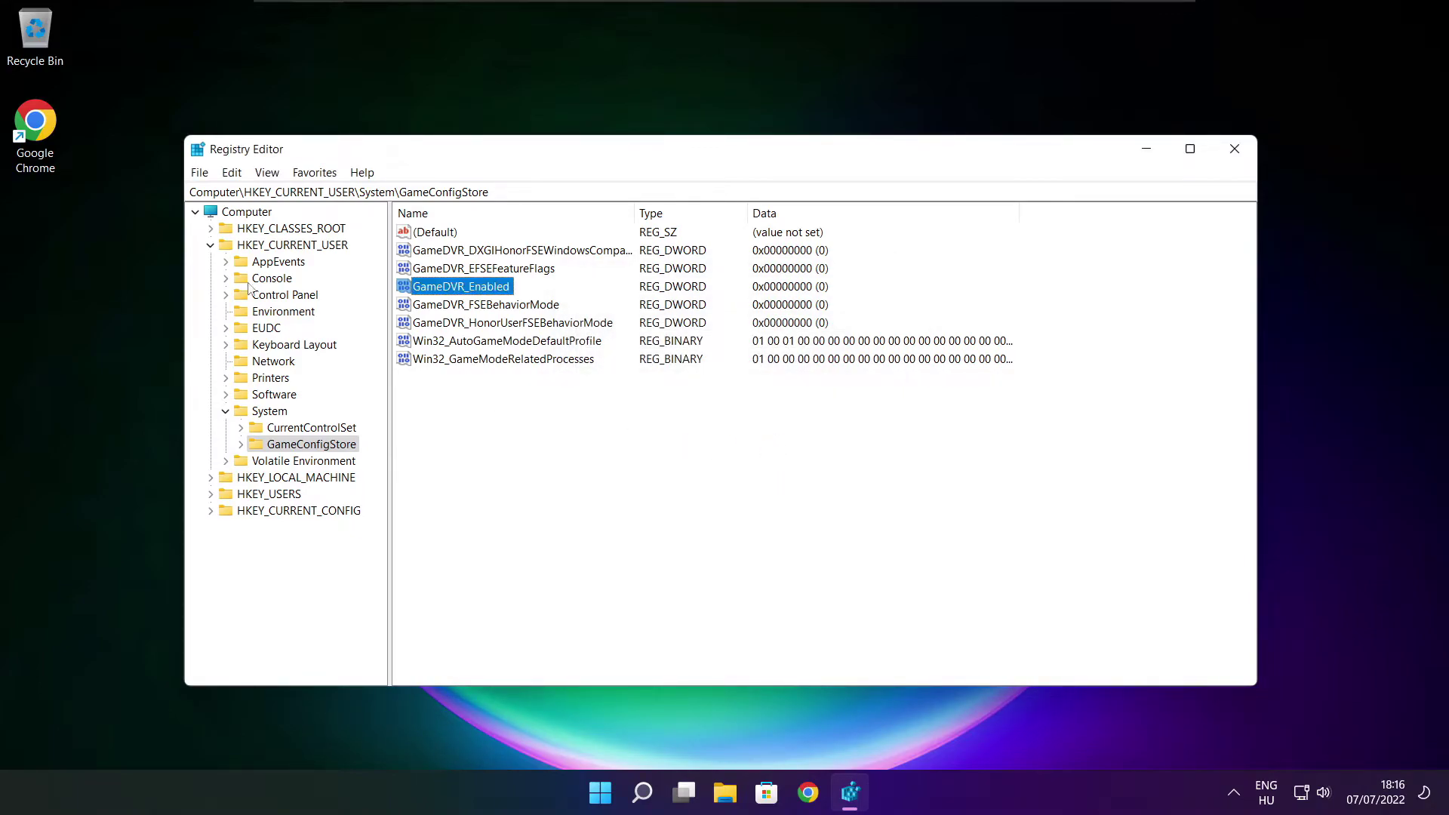
click(211, 246)
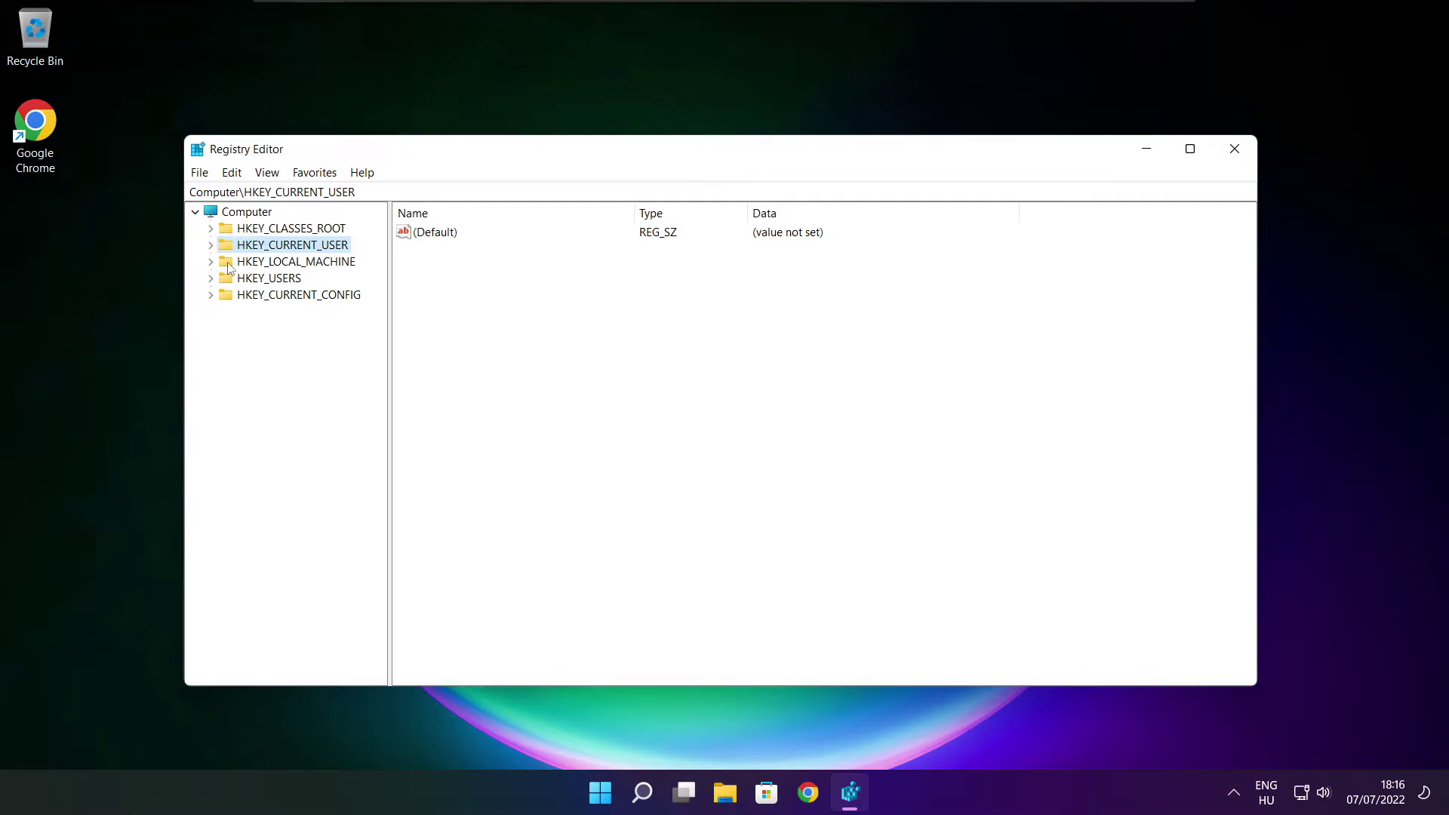
Expand HKEY_LOCAL_MACHINE\SOFTWARE\Microsoft in the key tree
click(230, 262)
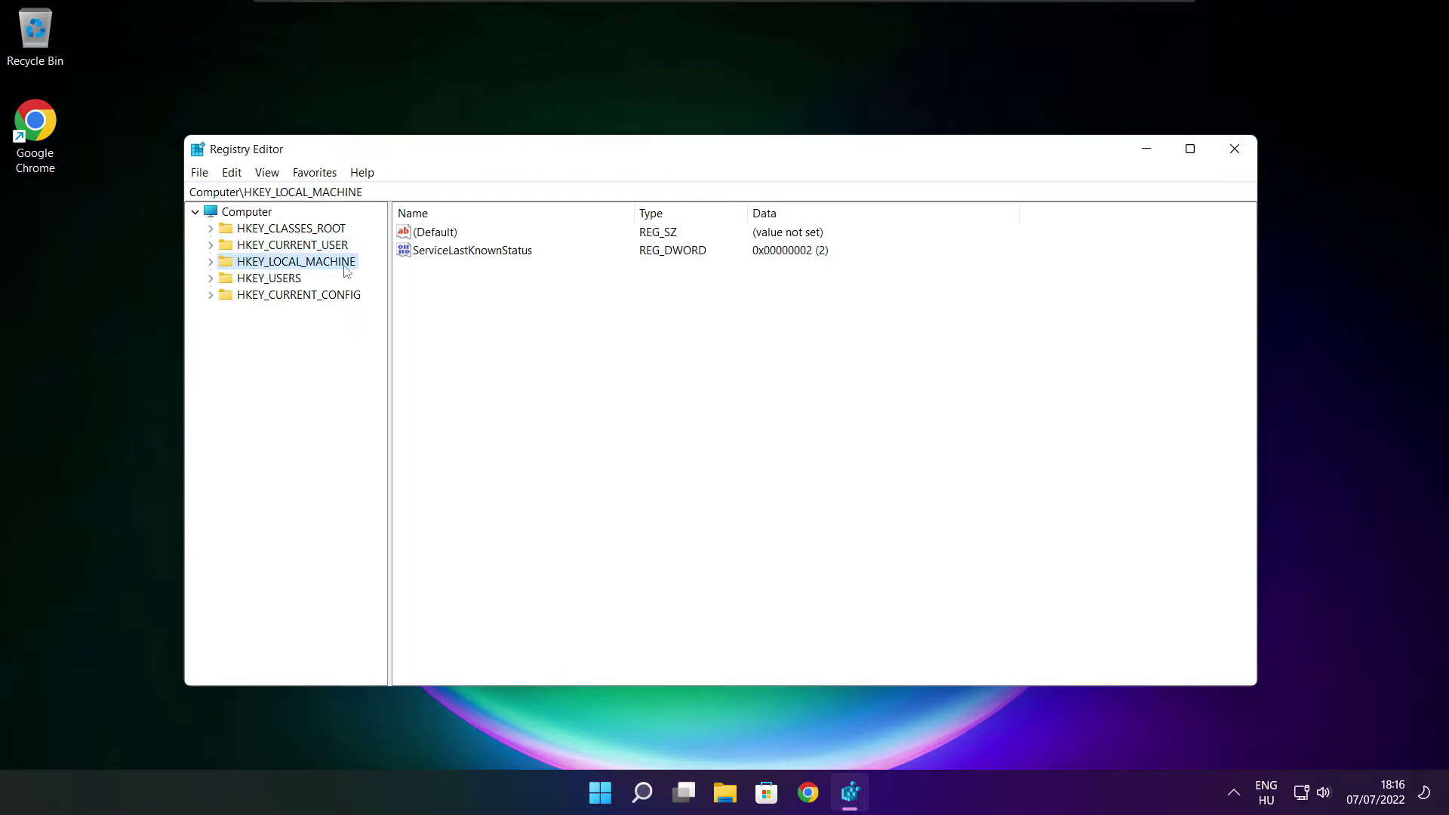
click(212, 263)
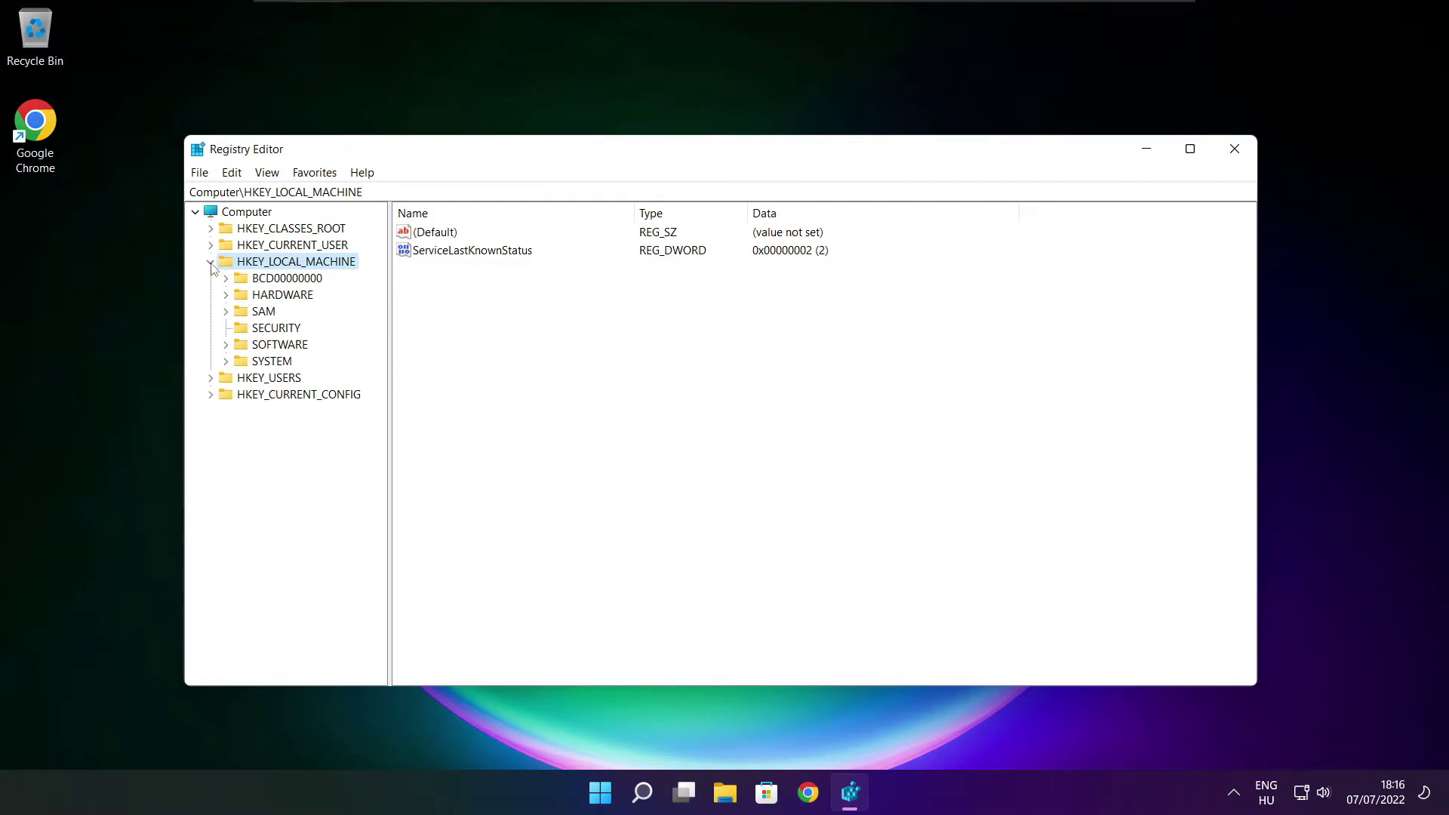
click(257, 349)
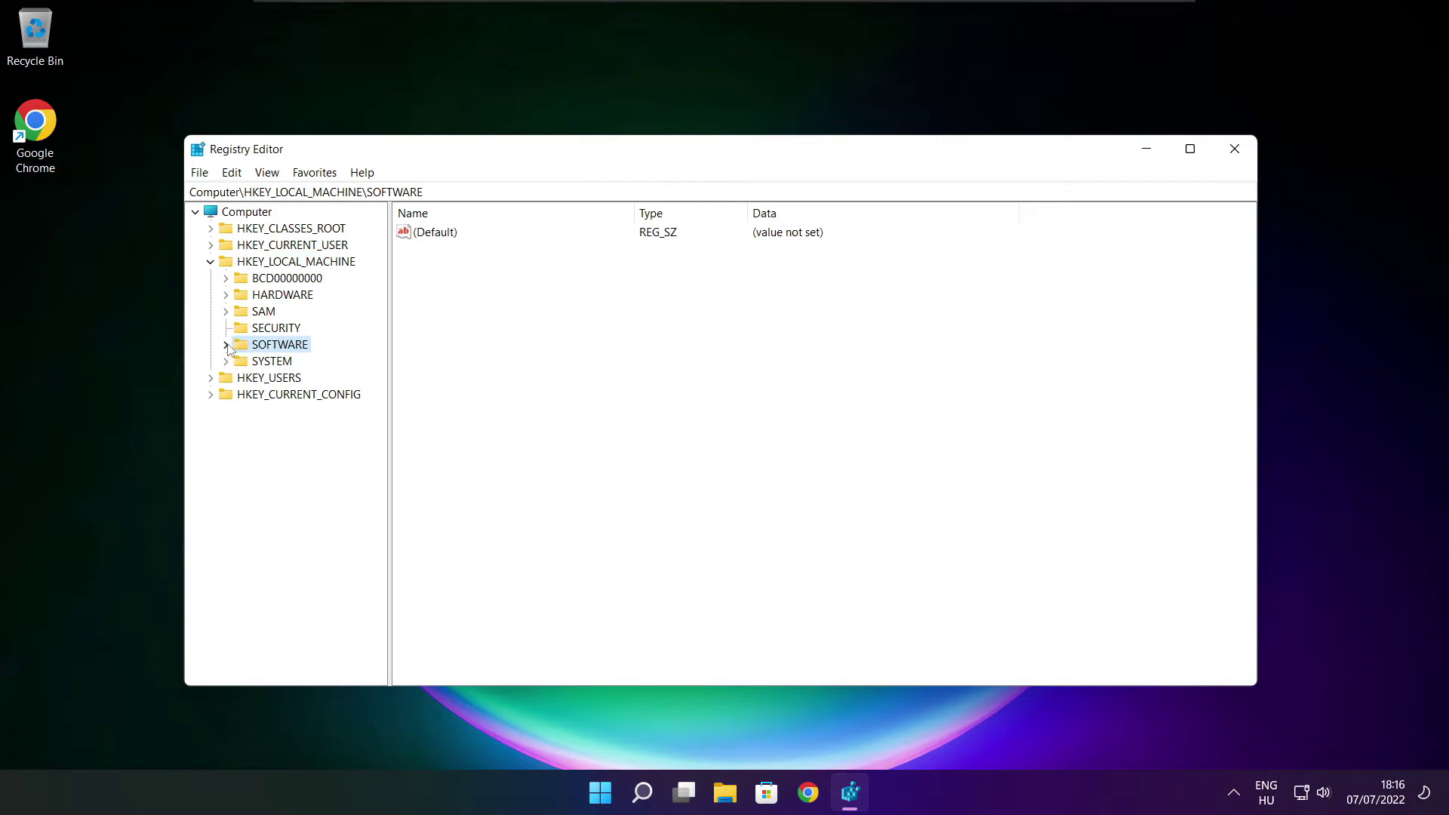
click(226, 345)
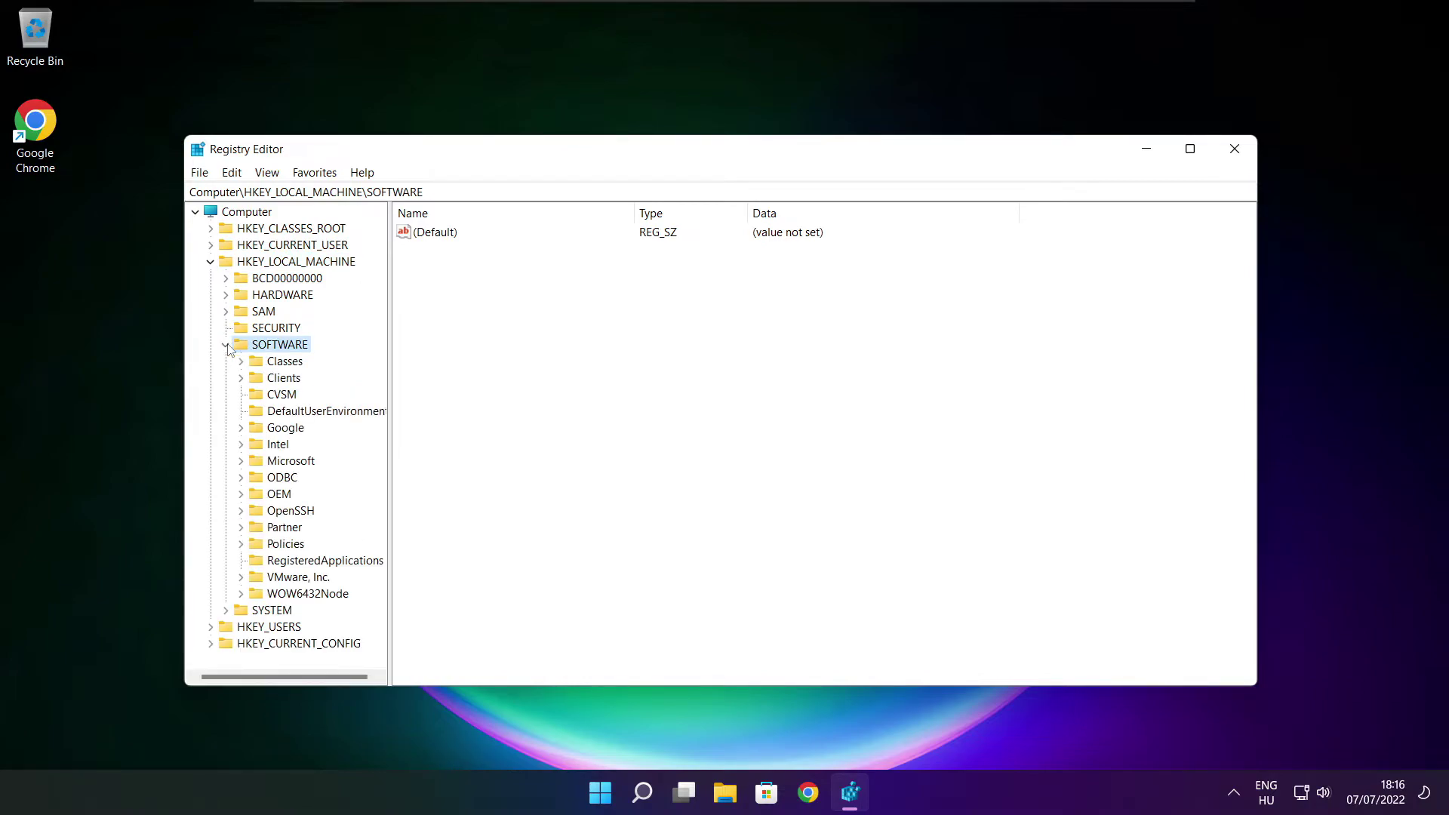
click(270, 465)
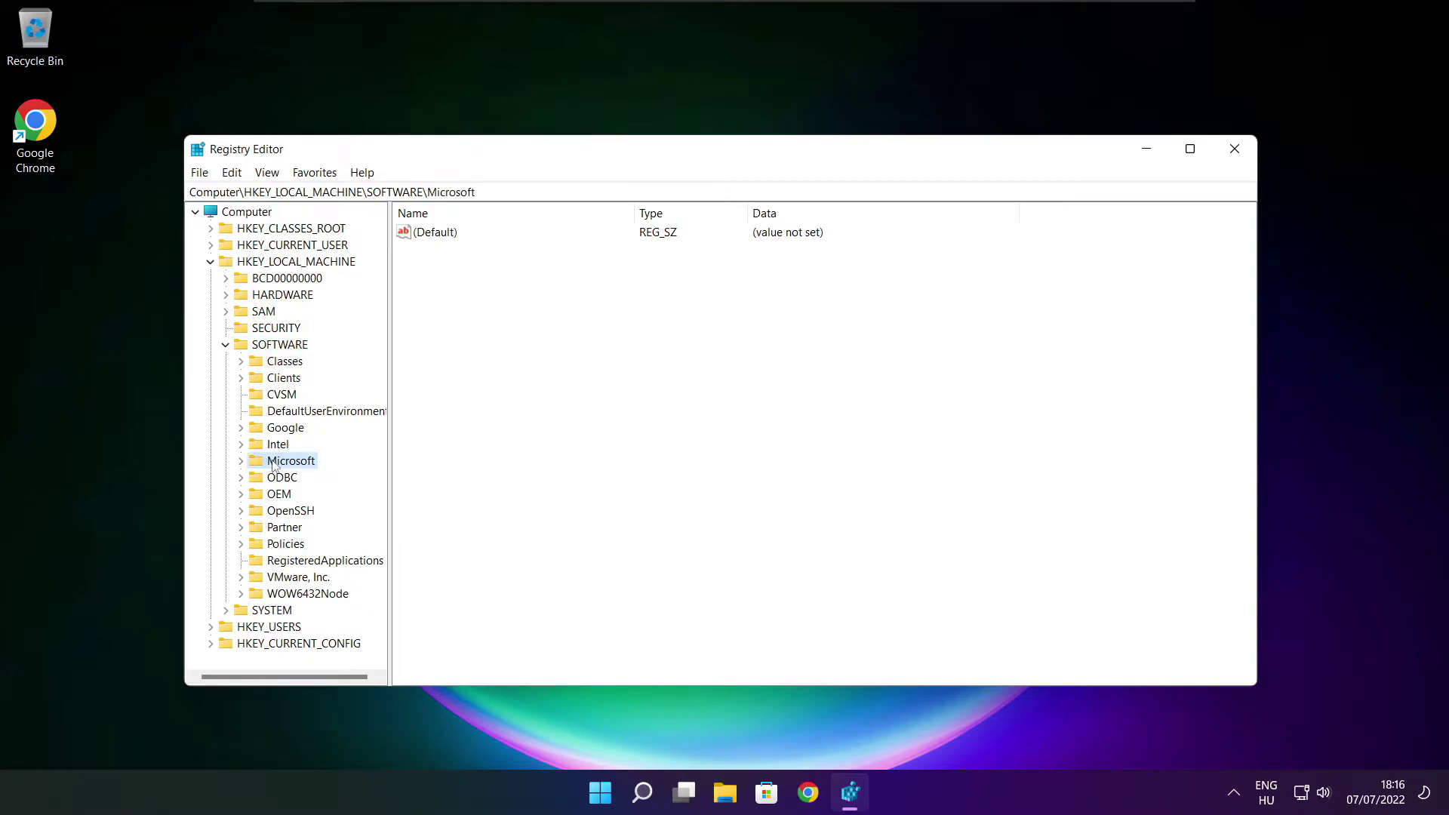
click(241, 467)
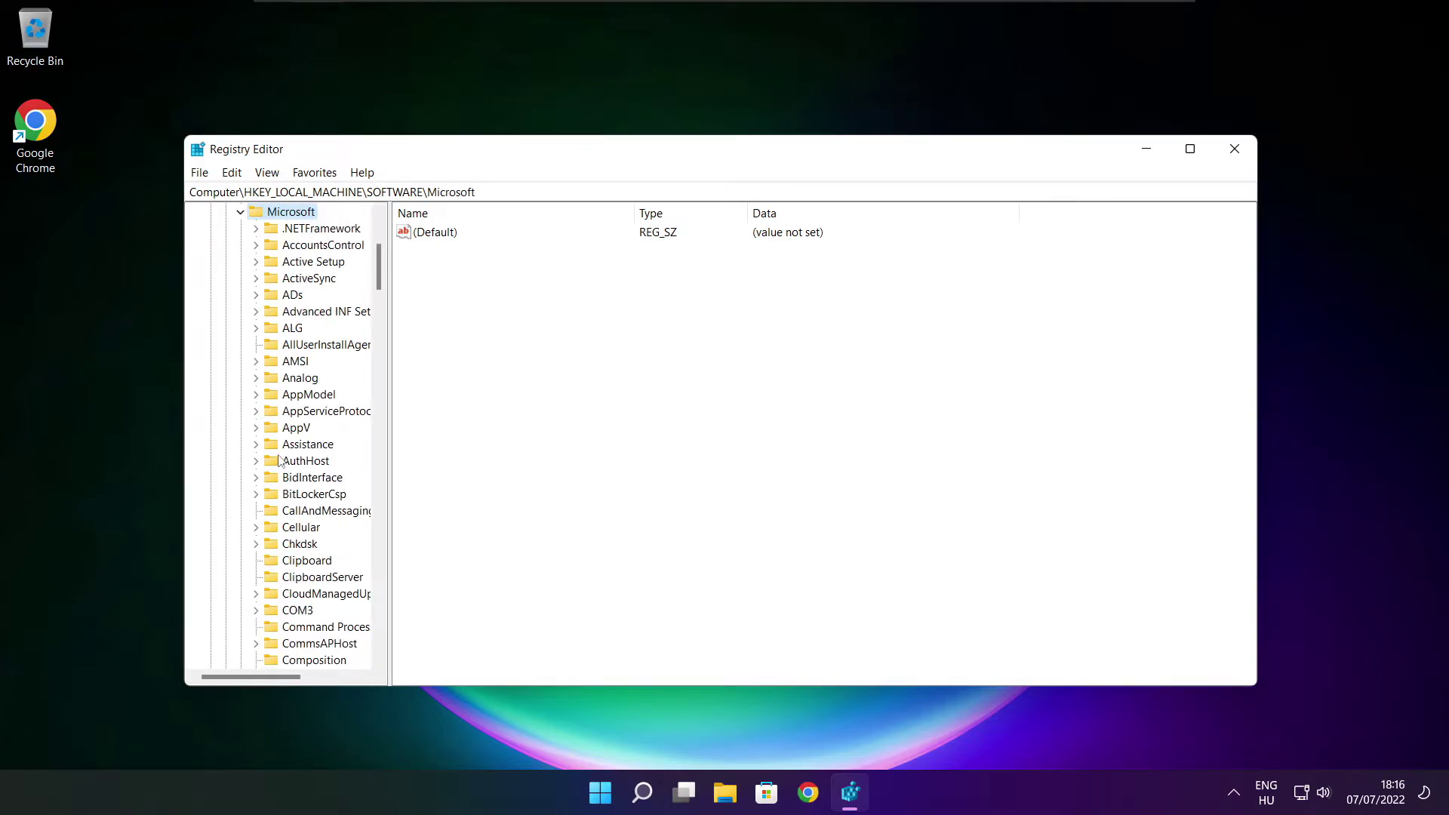
scroll(297, 453, down, 18)
scroll(297, 453, down, 19)
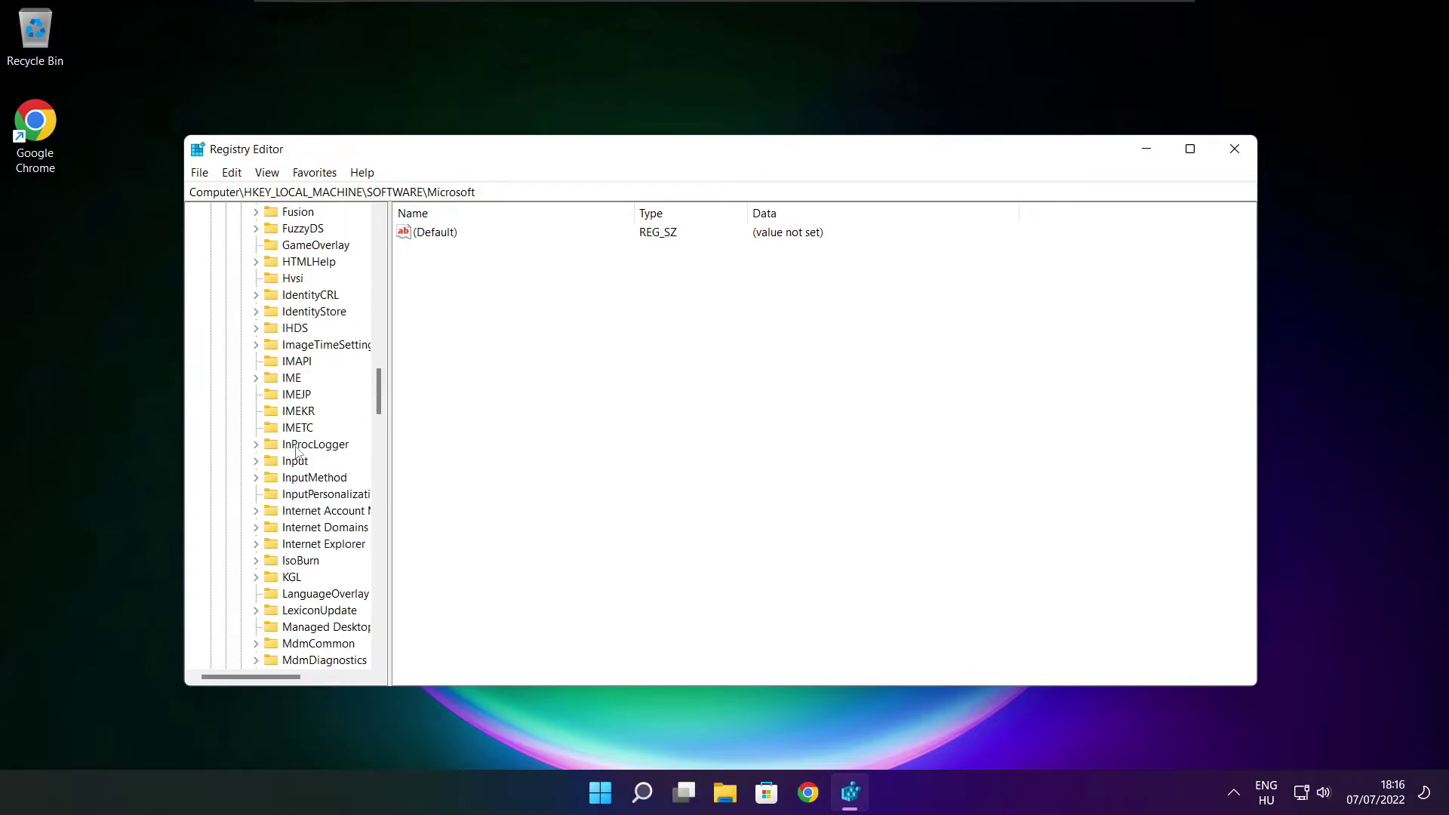
scroll(297, 453, down, 5)
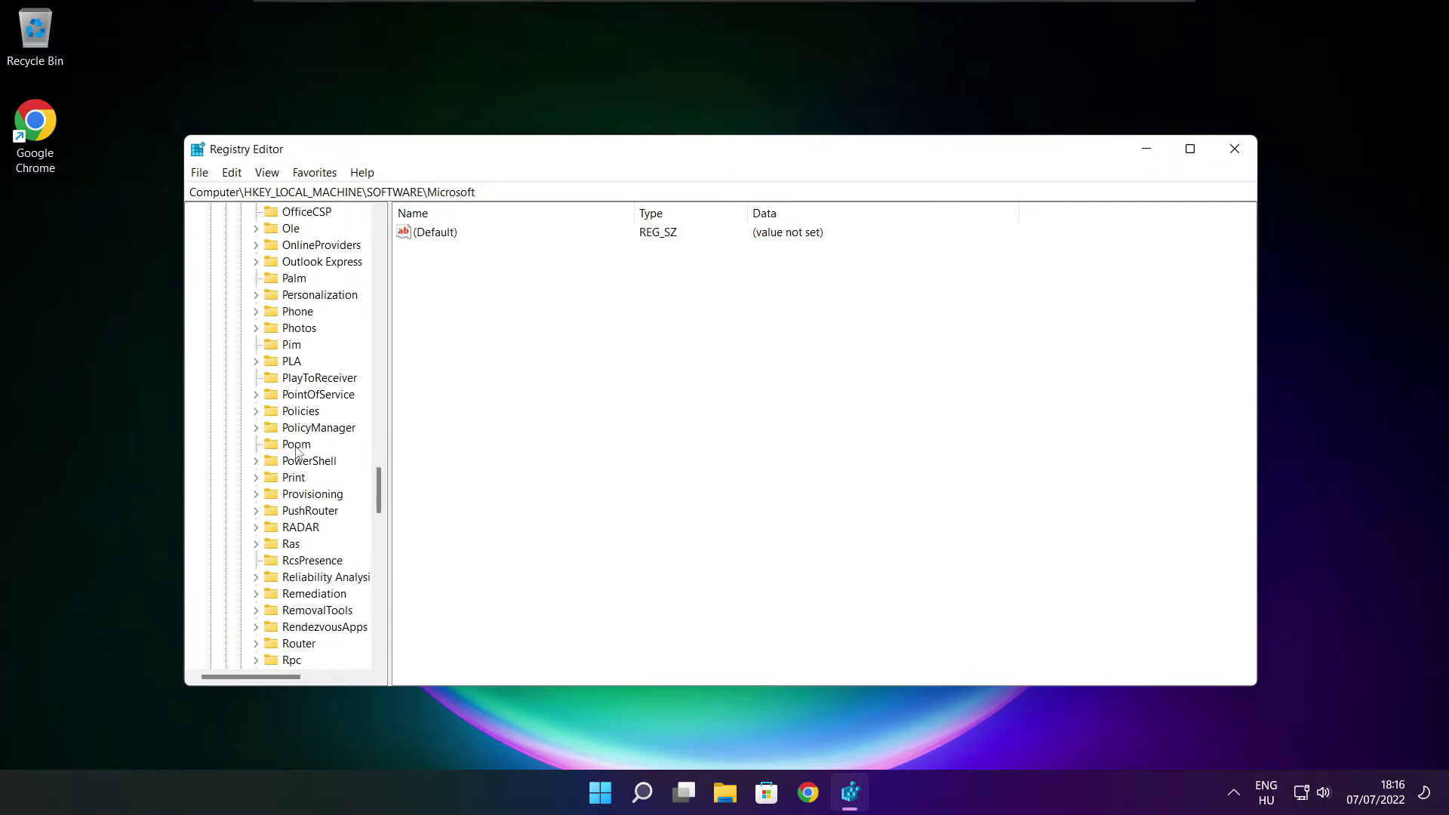
scroll(297, 450, down, 1)
scroll(296, 450, up, 1)
Drill into PolicyManager\default\ApplicationManagement and select the AllowGameDVR key
click(276, 432)
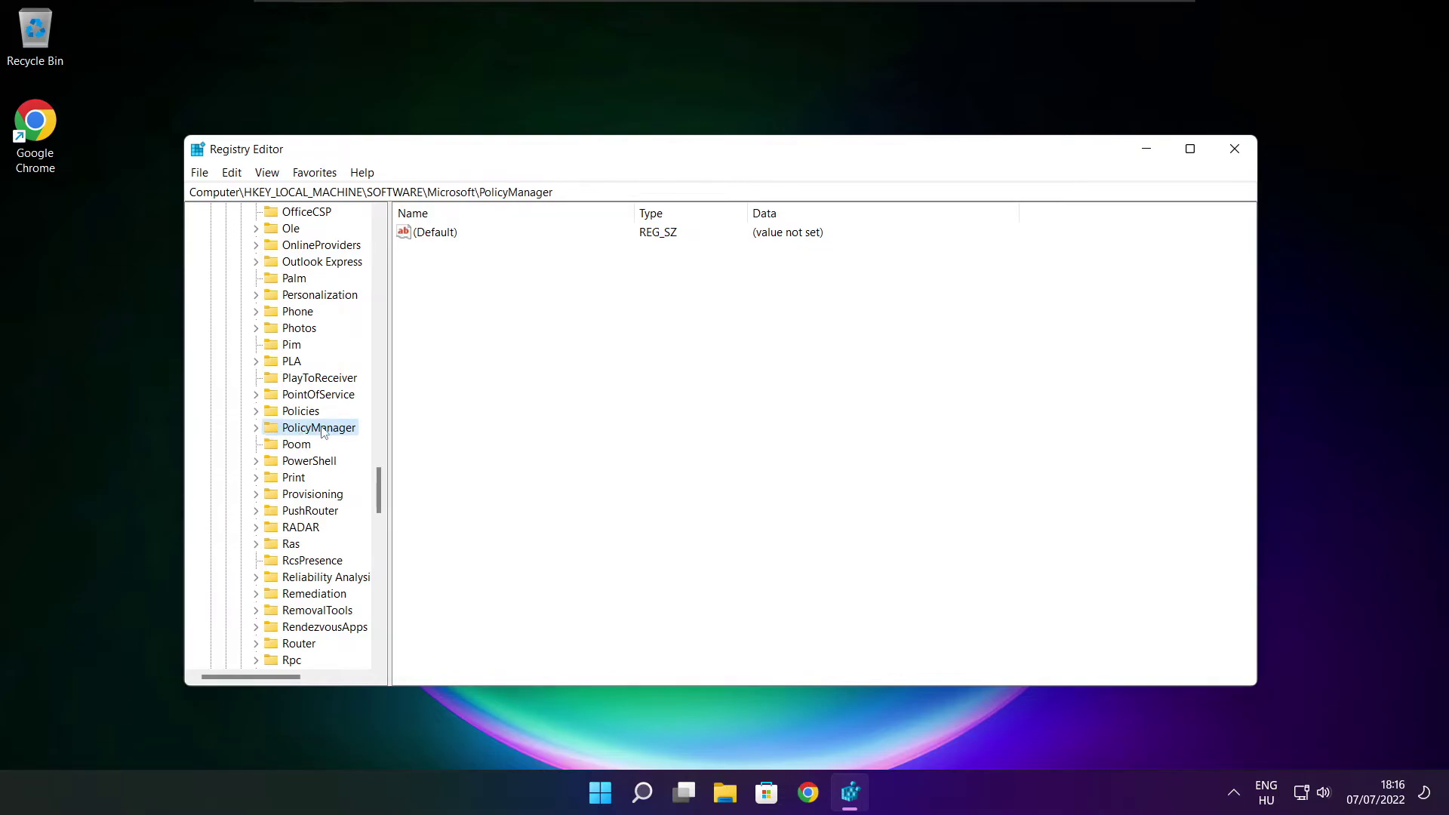
click(256, 429)
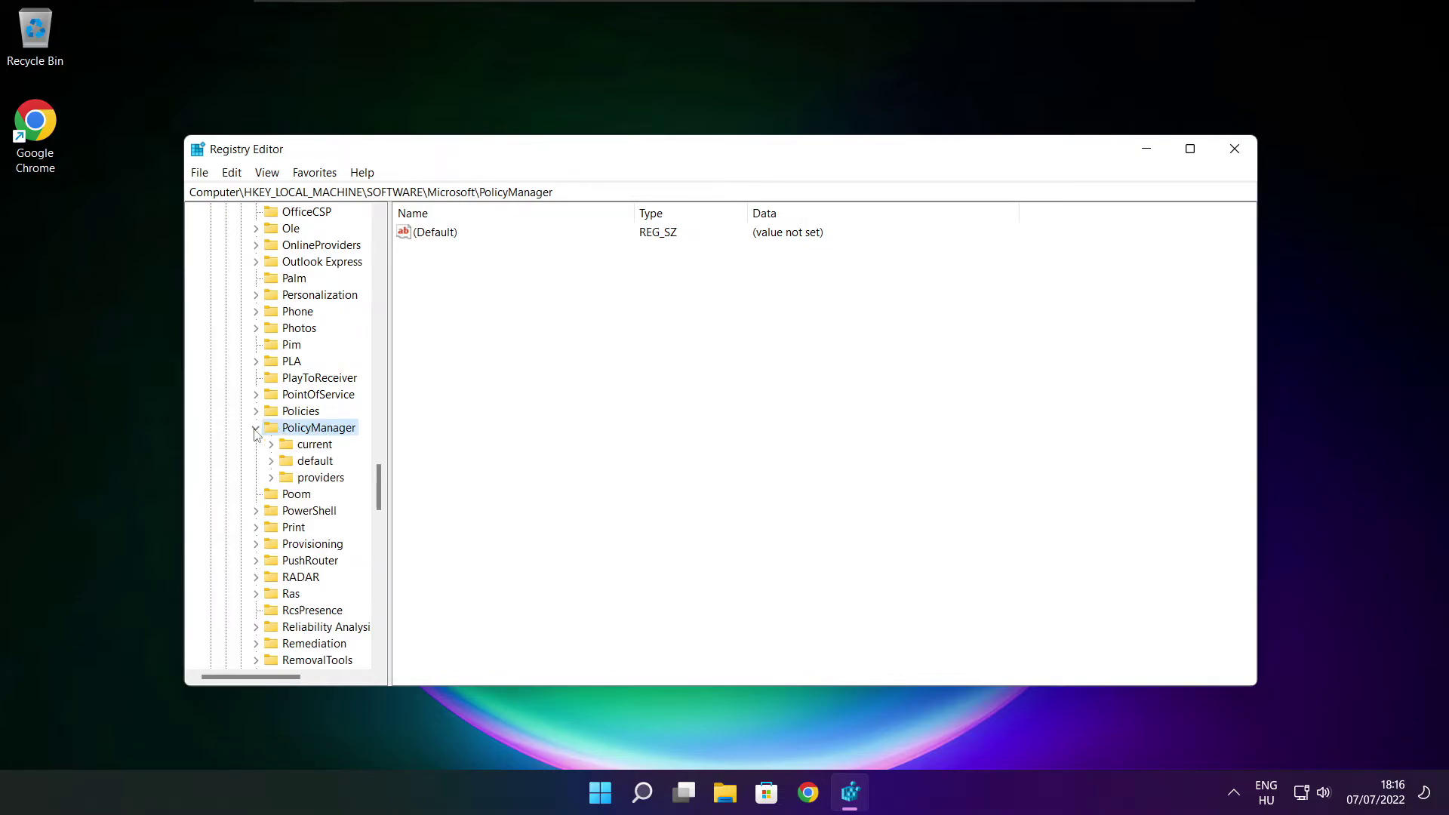
click(316, 465)
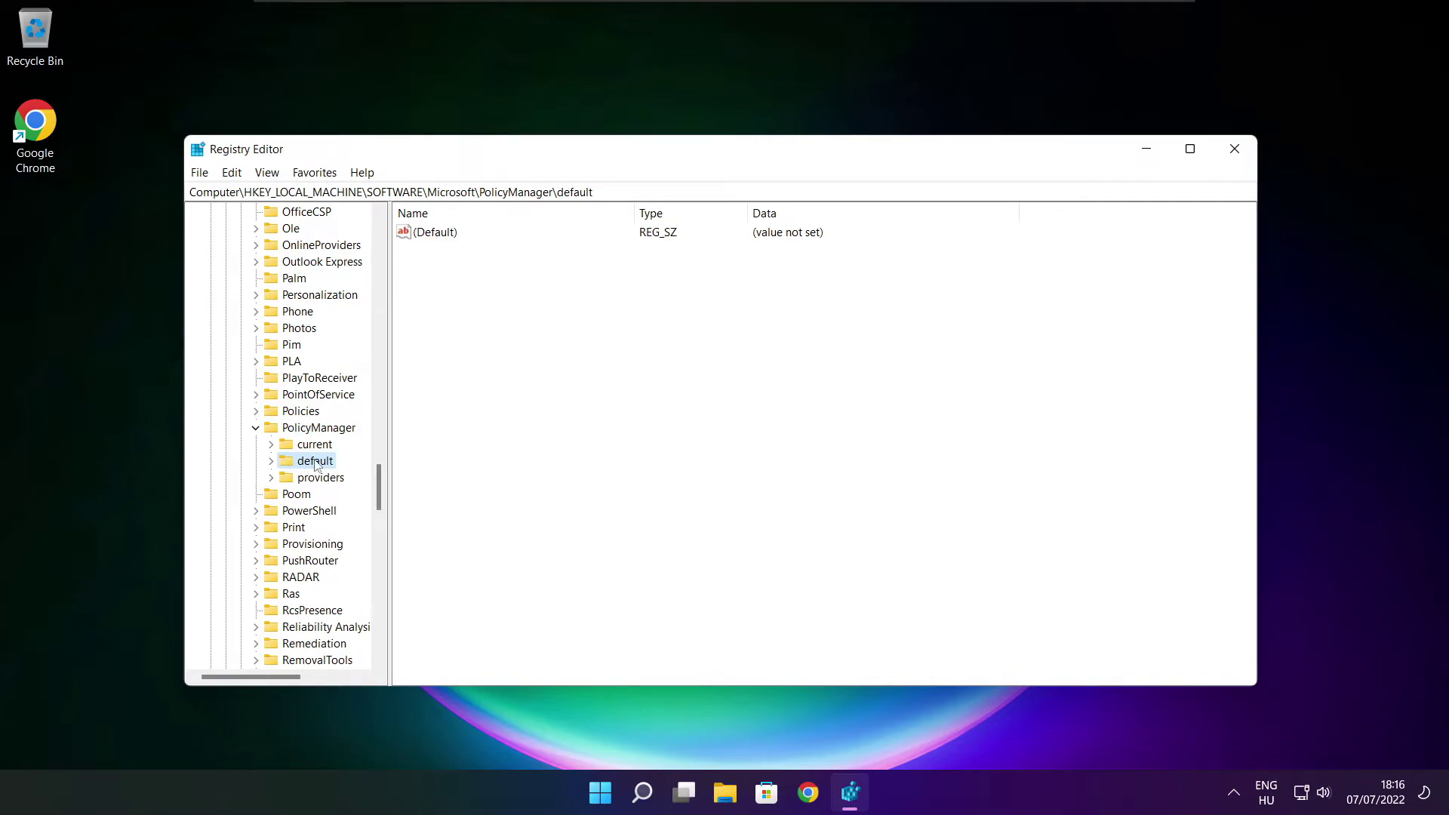
click(270, 462)
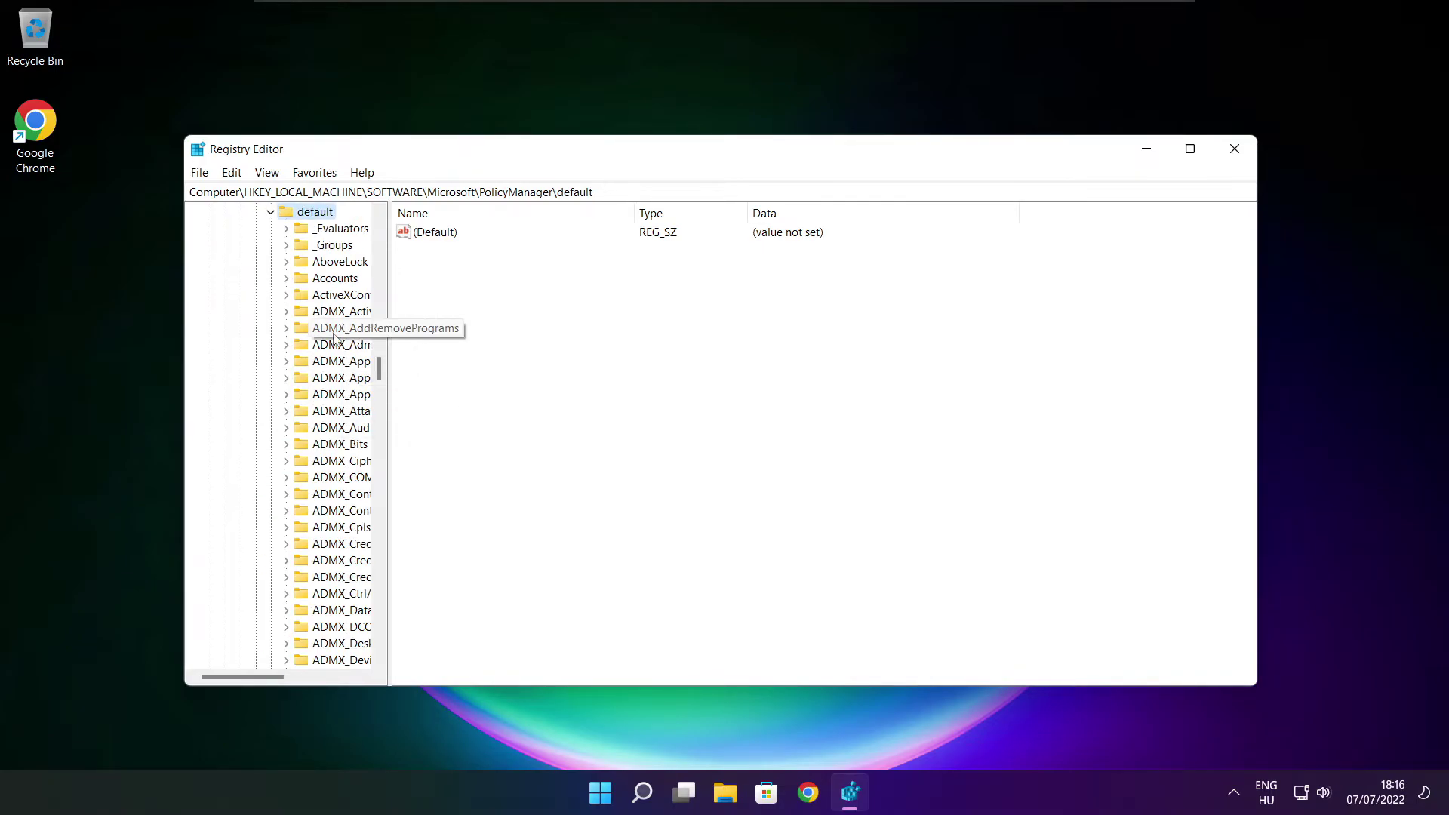
scroll(335, 337, down, 20)
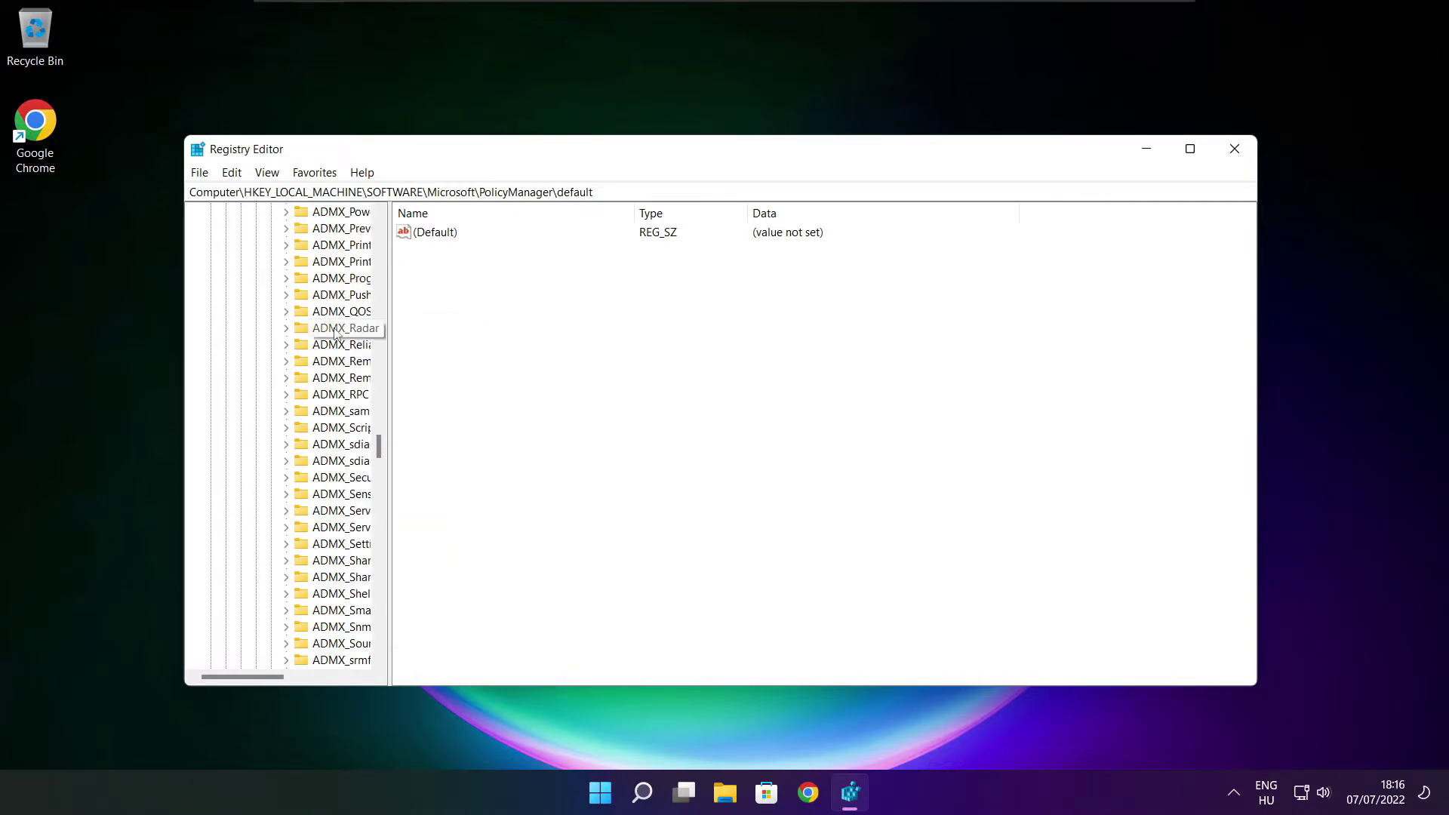
scroll(336, 336, down, 10)
drag(390, 330, 476, 330)
scroll(347, 317, up, 1)
click(347, 311)
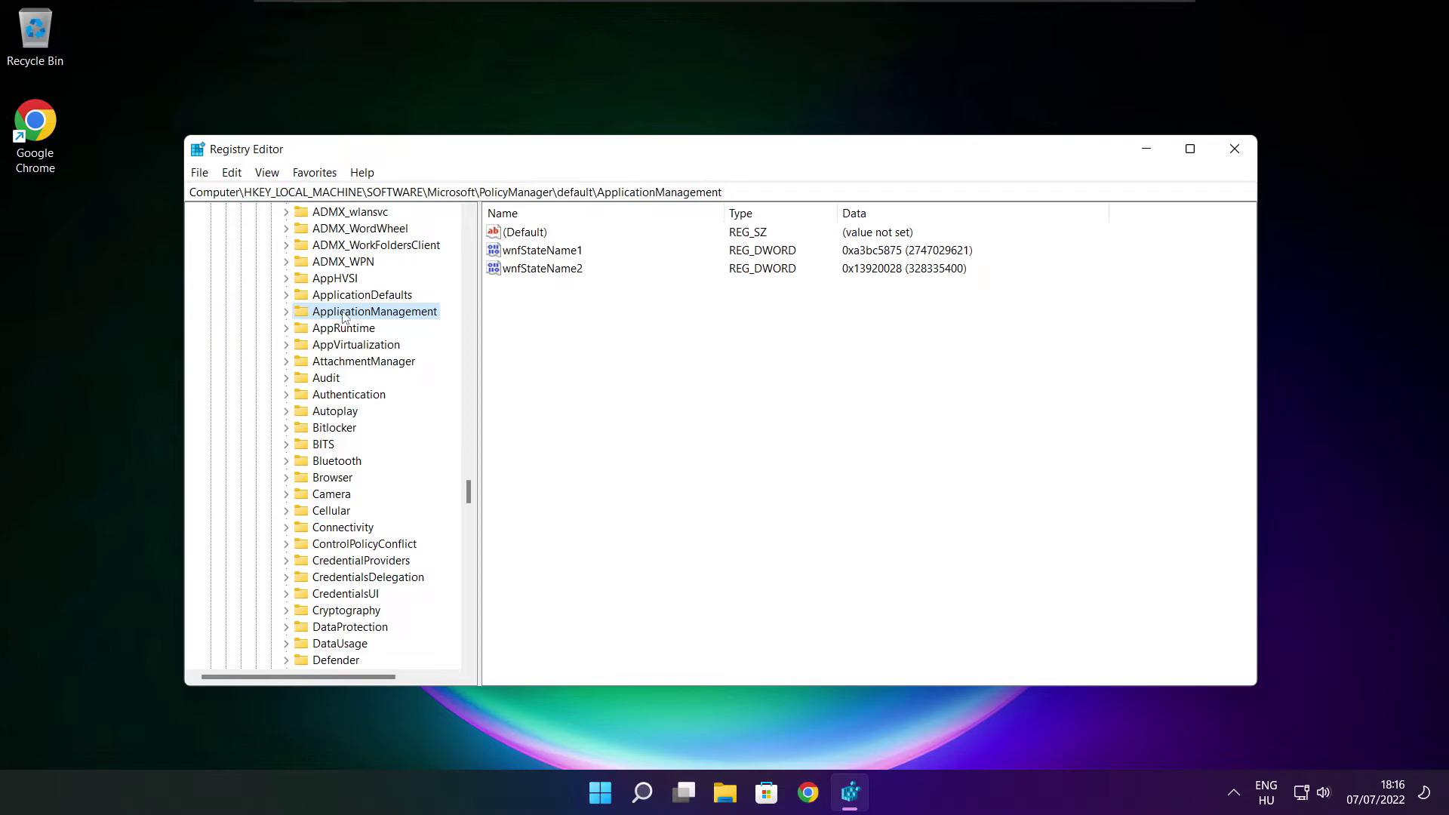
click(286, 311)
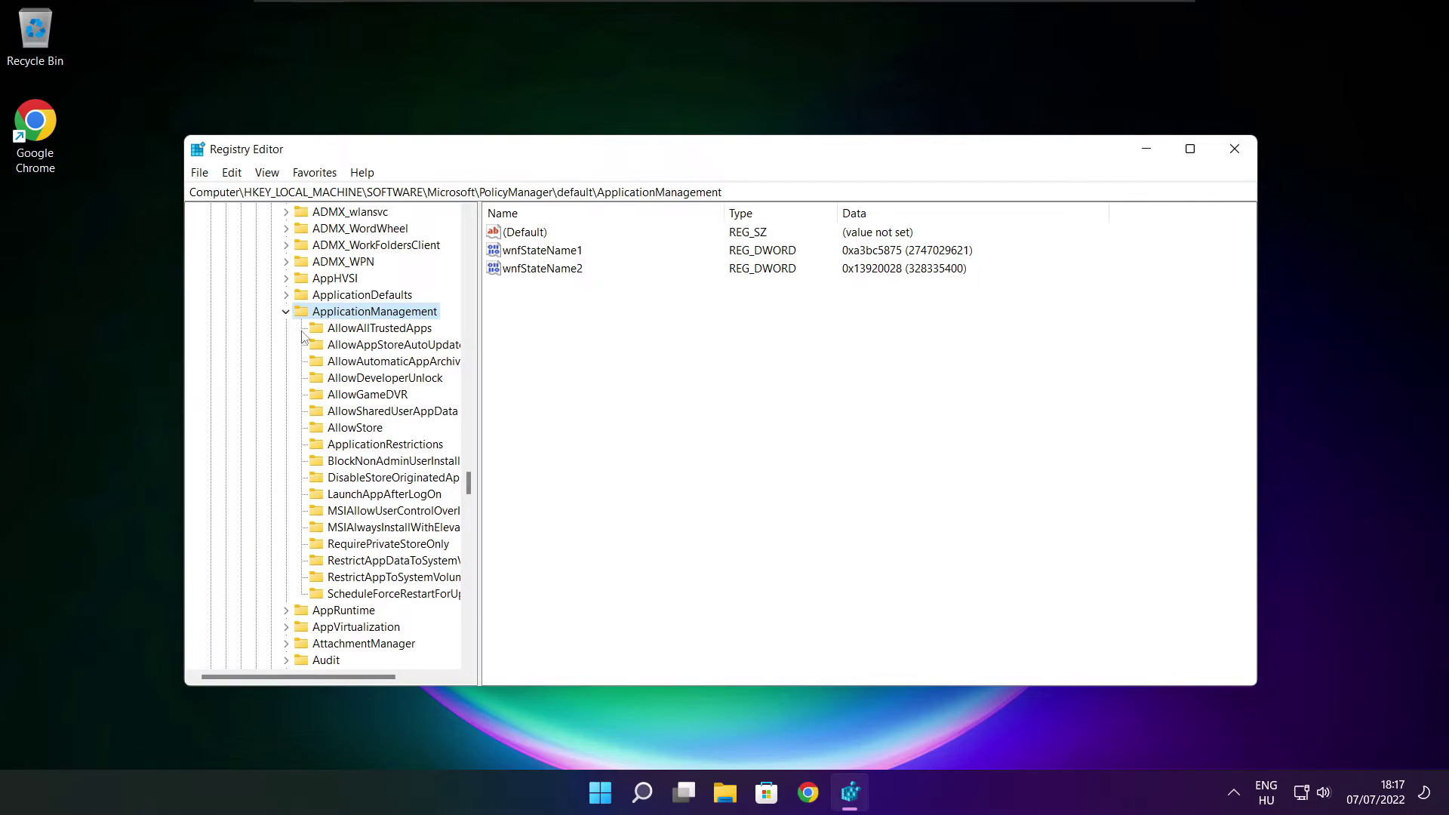
drag(480, 381, 492, 381)
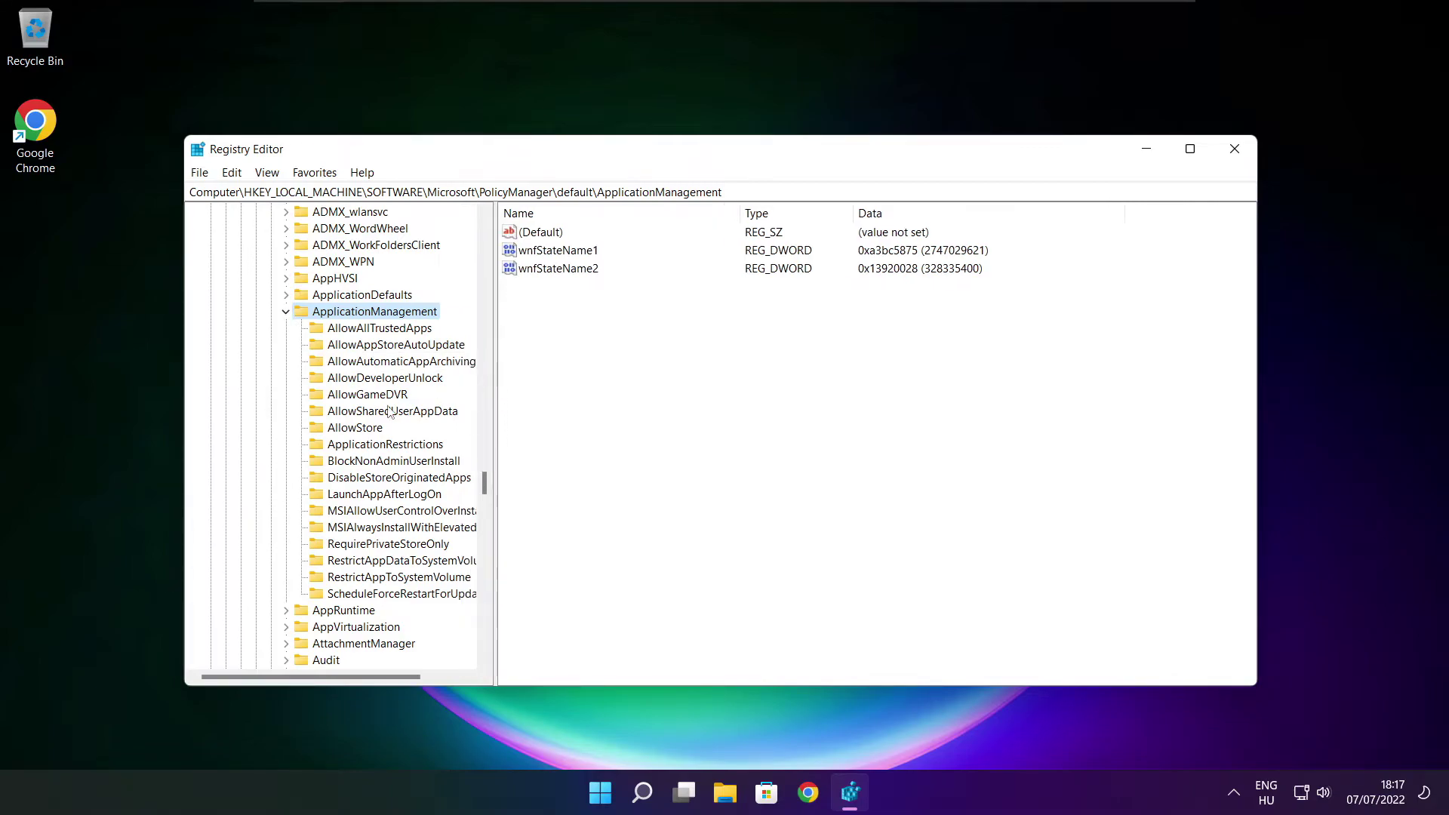
click(367, 395)
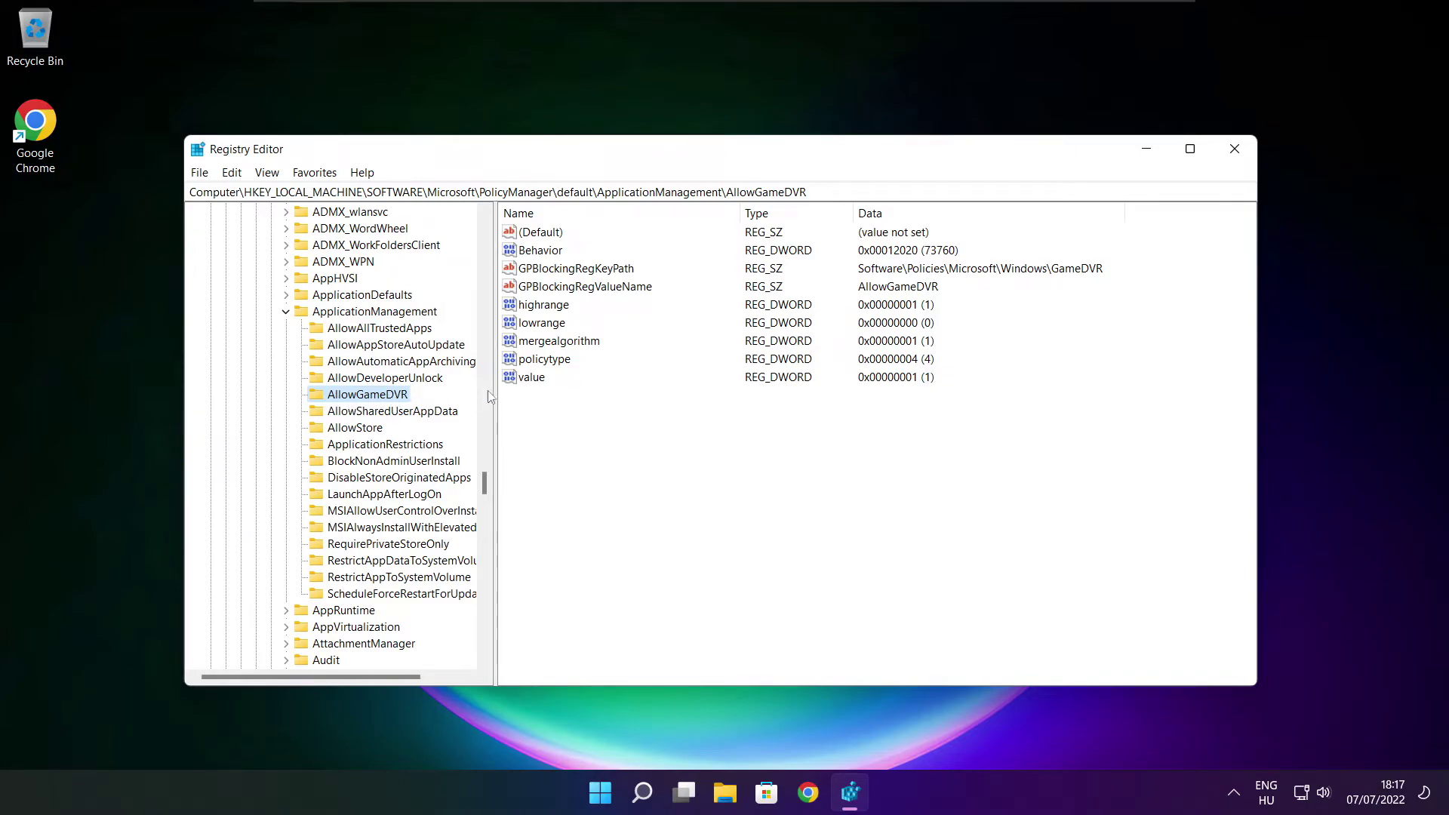
Change AllowGameDVR's 'value' entry from 1 to 0, then close Registry Editor
click(533, 378)
double_click(538, 377)
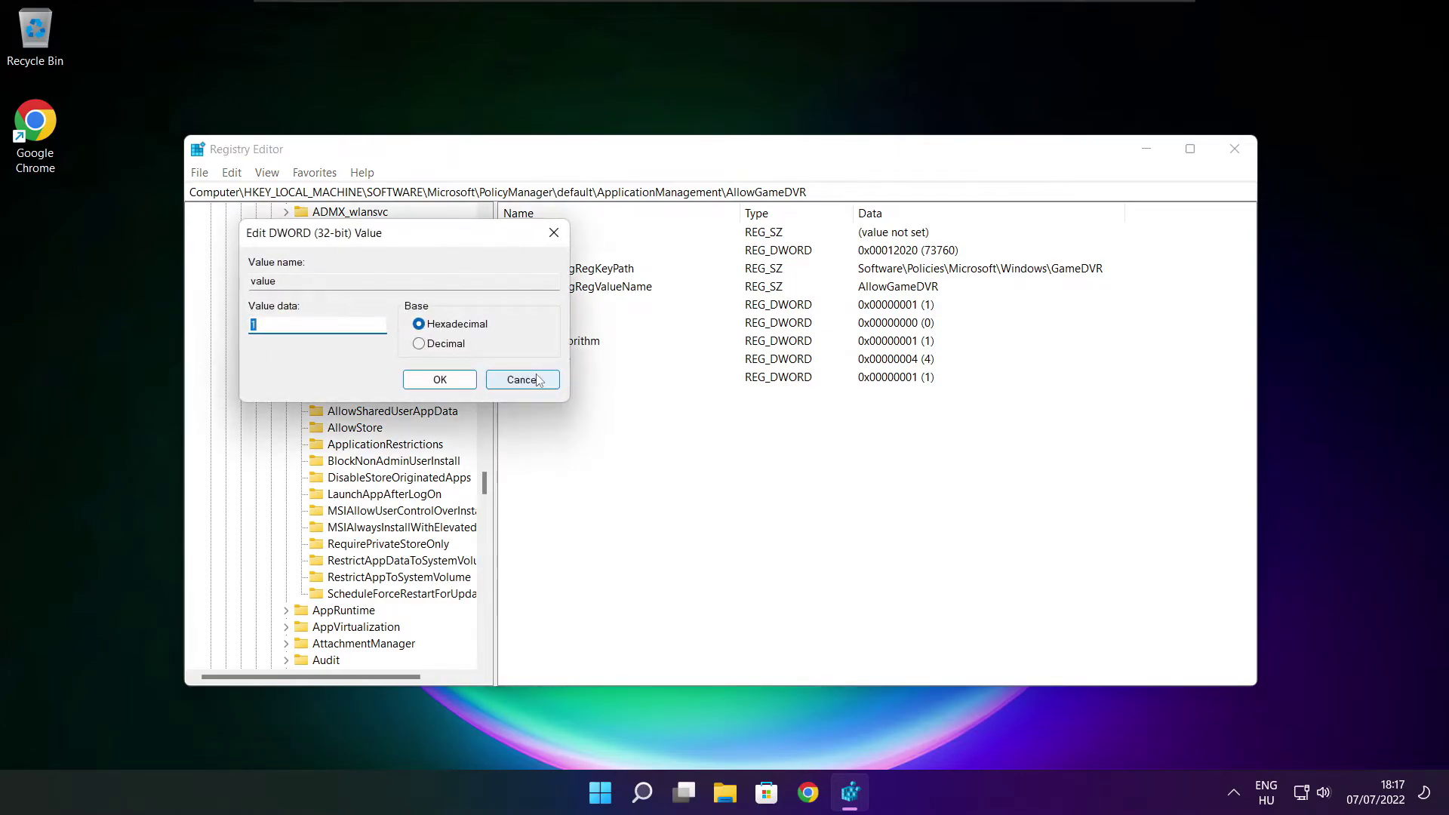
drag(405, 243, 734, 302)
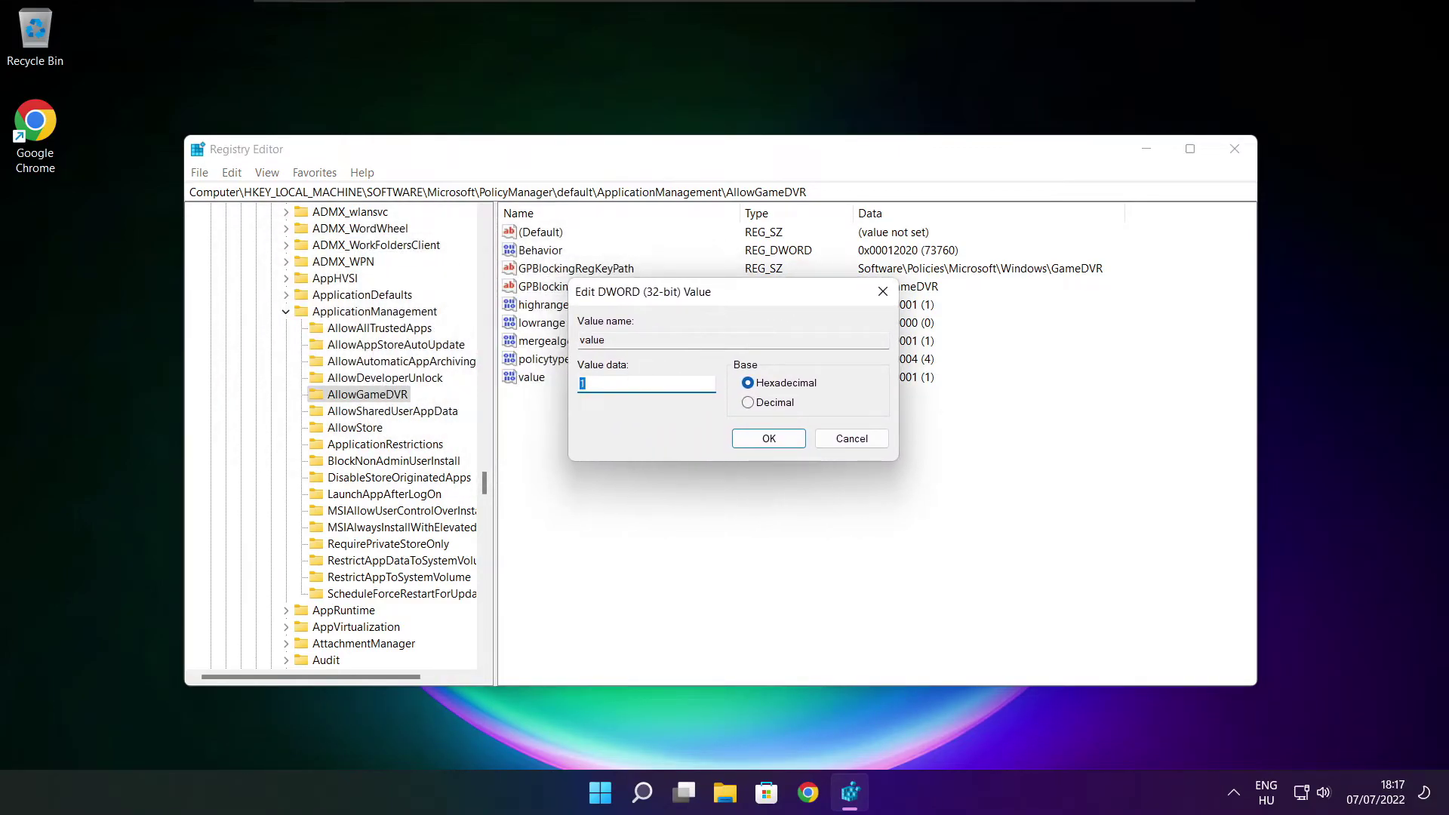
key(BackSpace)
text(0)
click(768, 445)
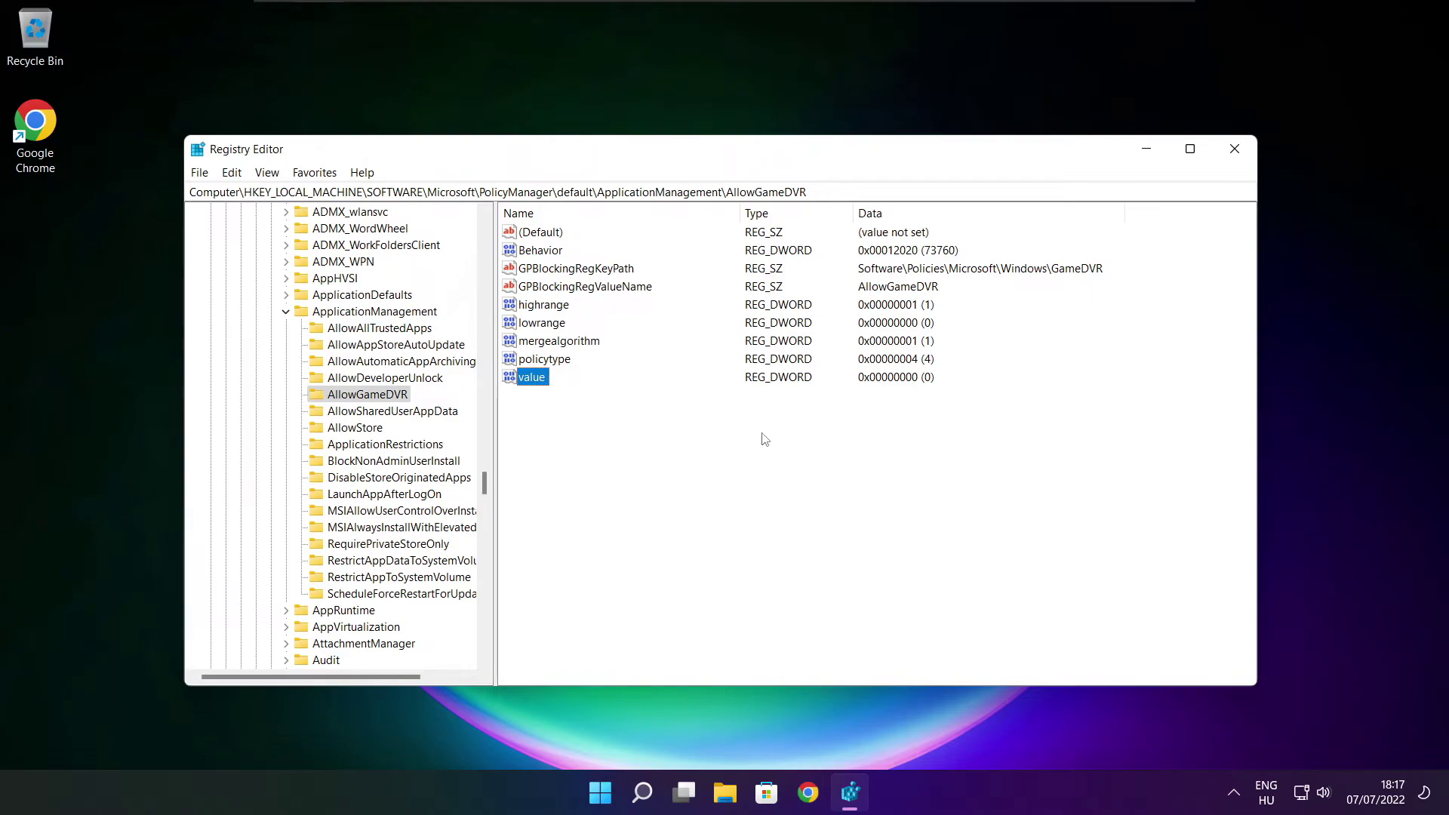
click(1237, 153)
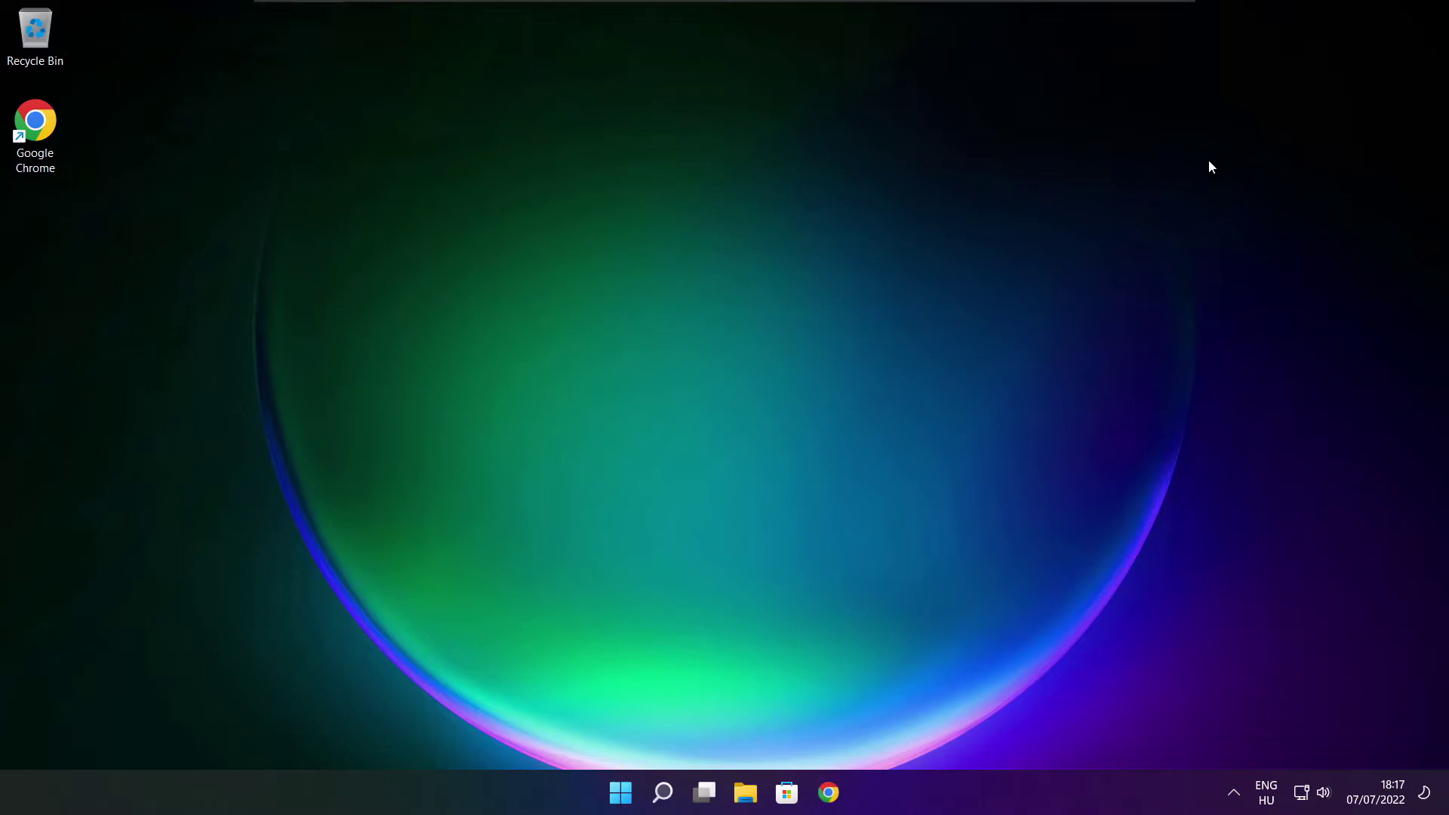
Return to the DirectX End-User Runtime Web Installer page in Chrome and download dxwebsetup.exe
click(830, 794)
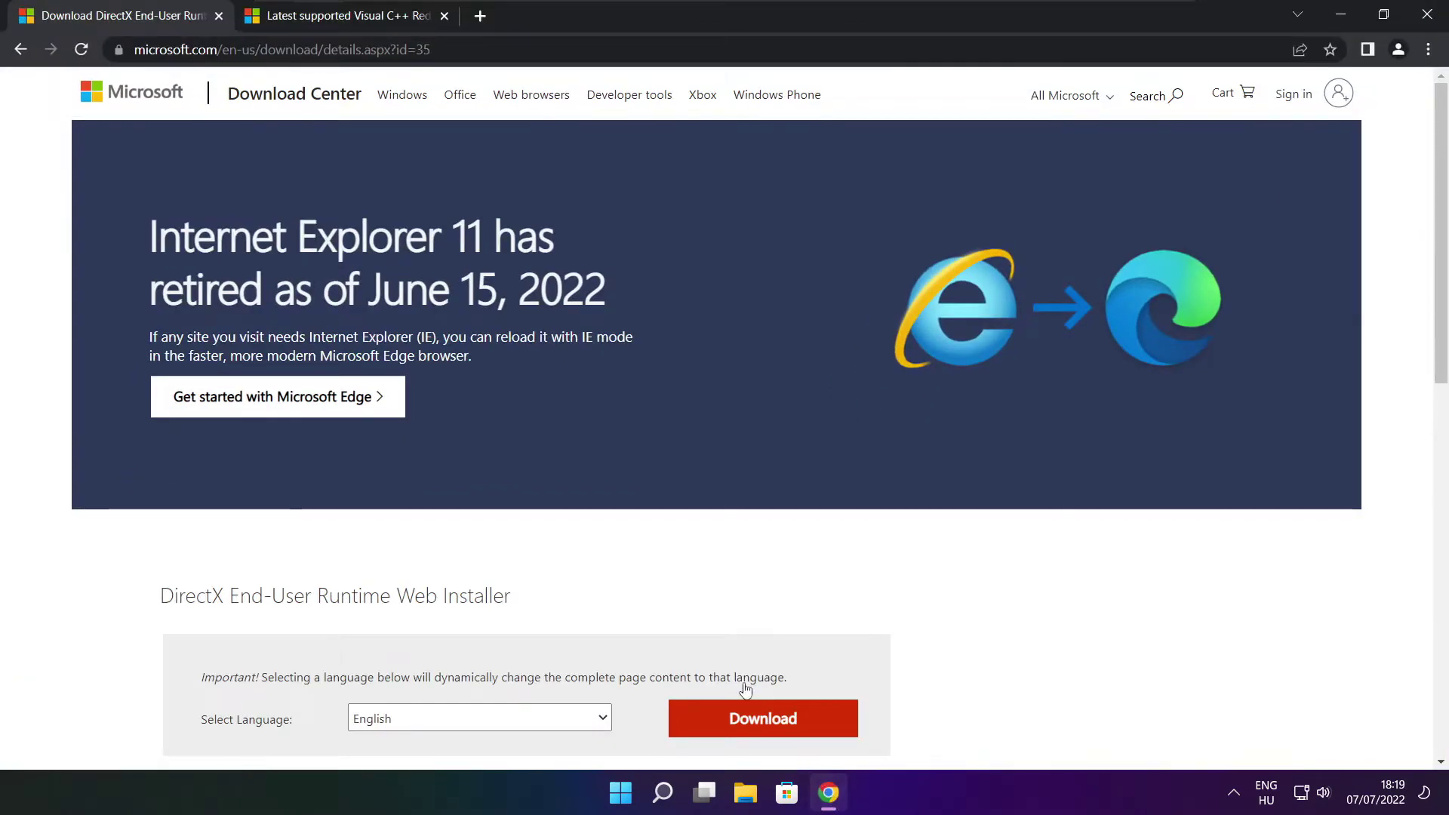
click(431, 49)
mouse_move(431, 50)
mouse_down()
mouse_move(134, 49)
mouse_move(431, 49)
mouse_up()
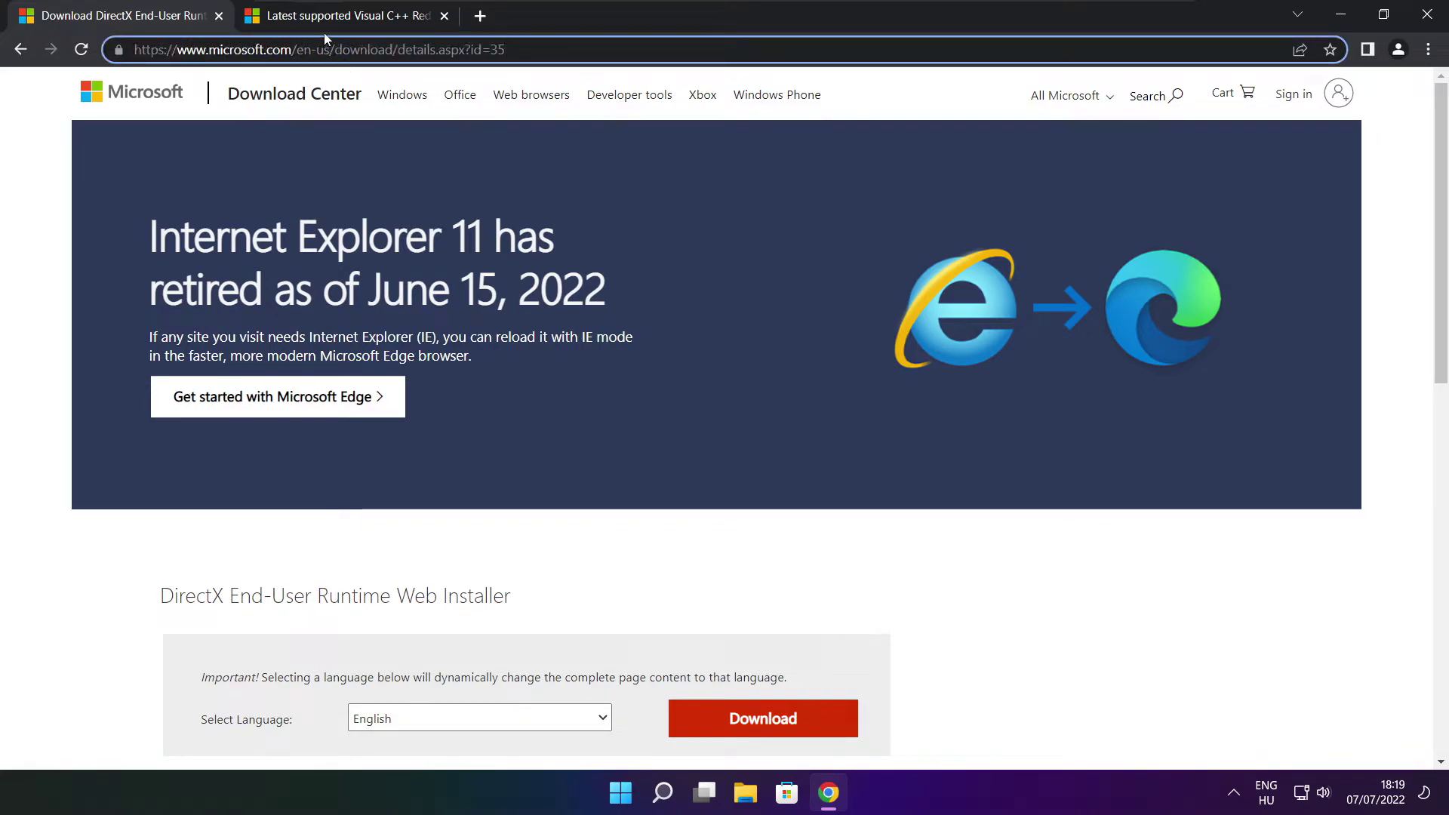
click(517, 540)
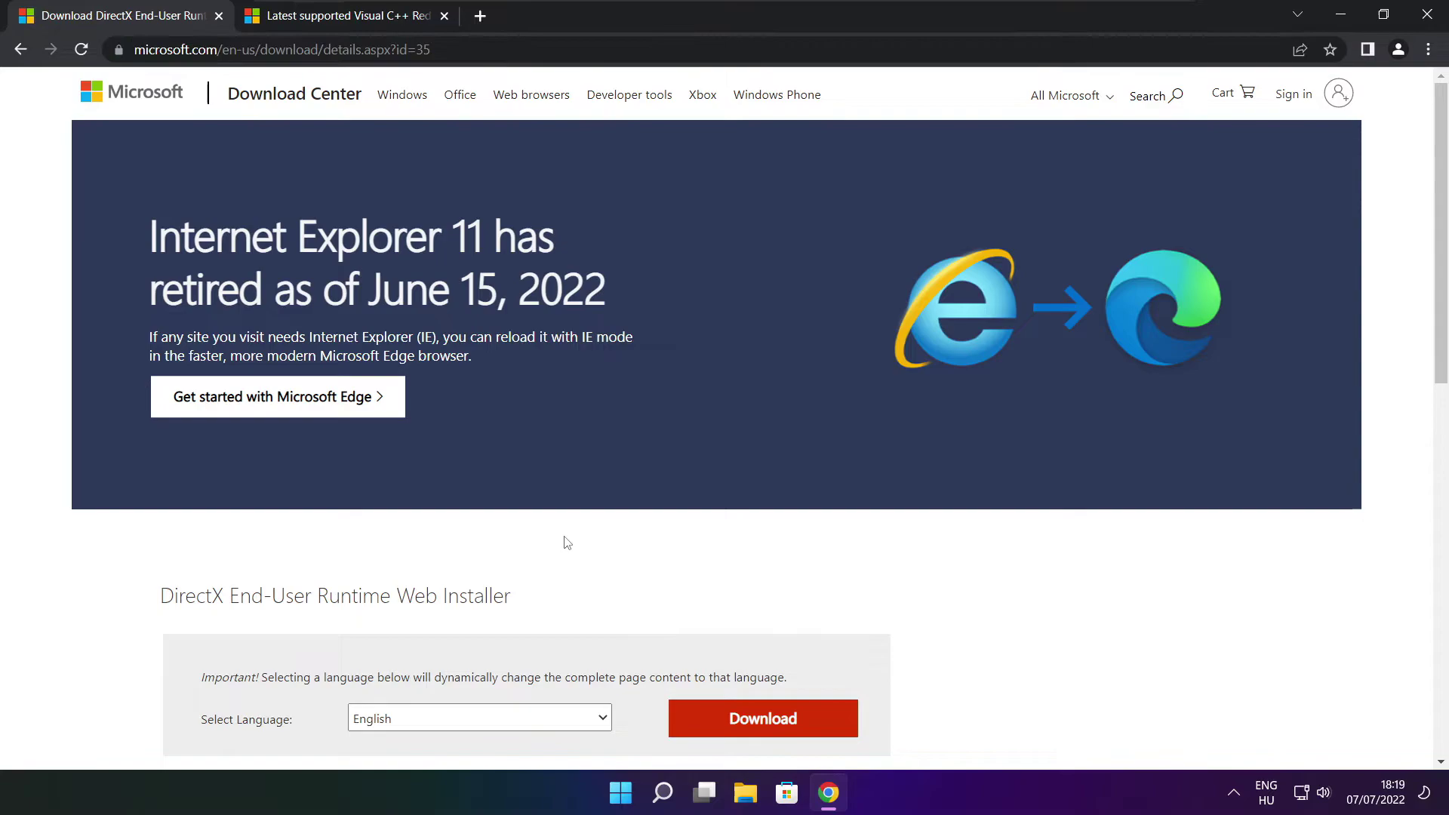
drag(1441, 225, 1441, 332)
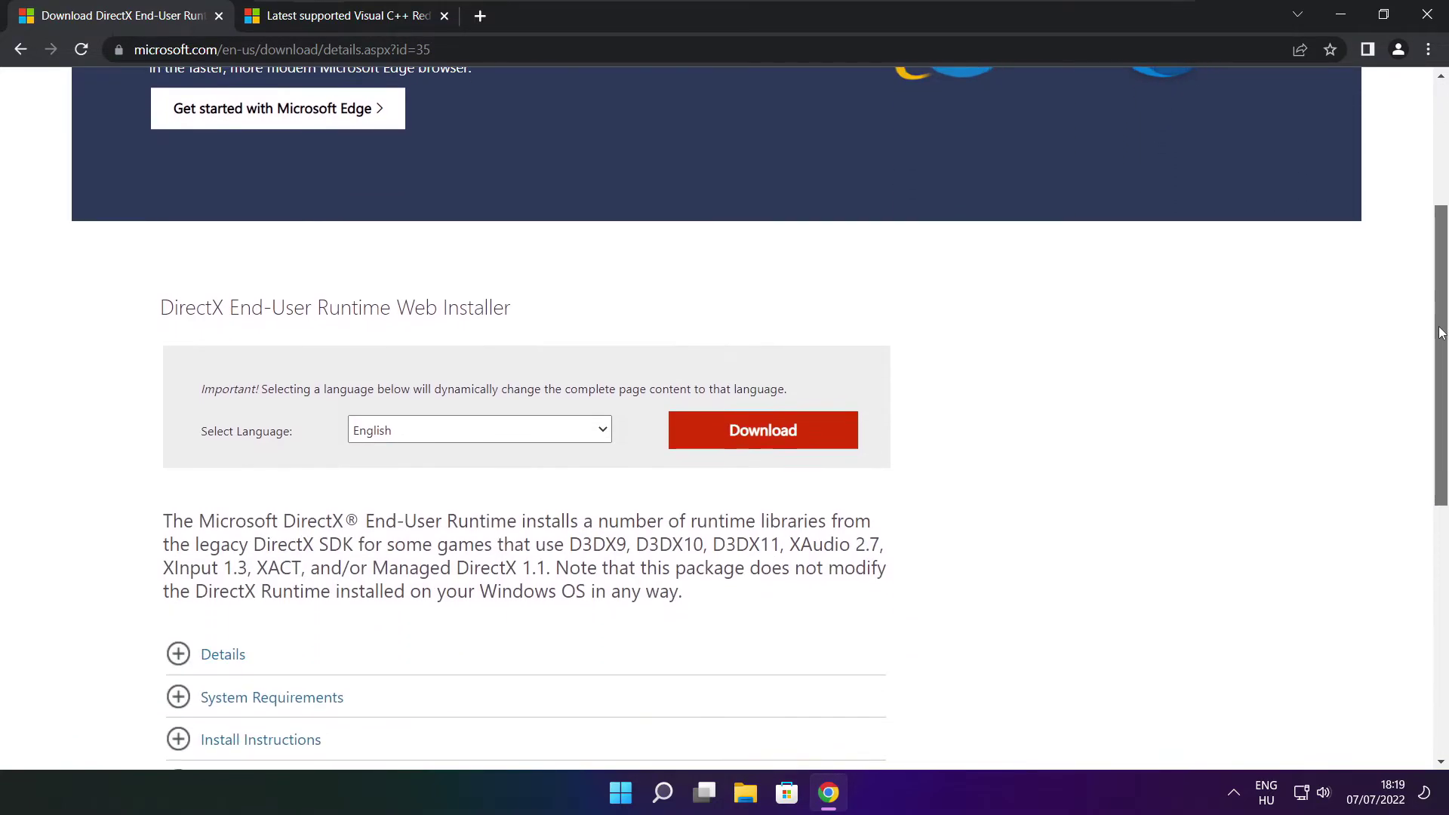
drag(537, 314, 618, 320)
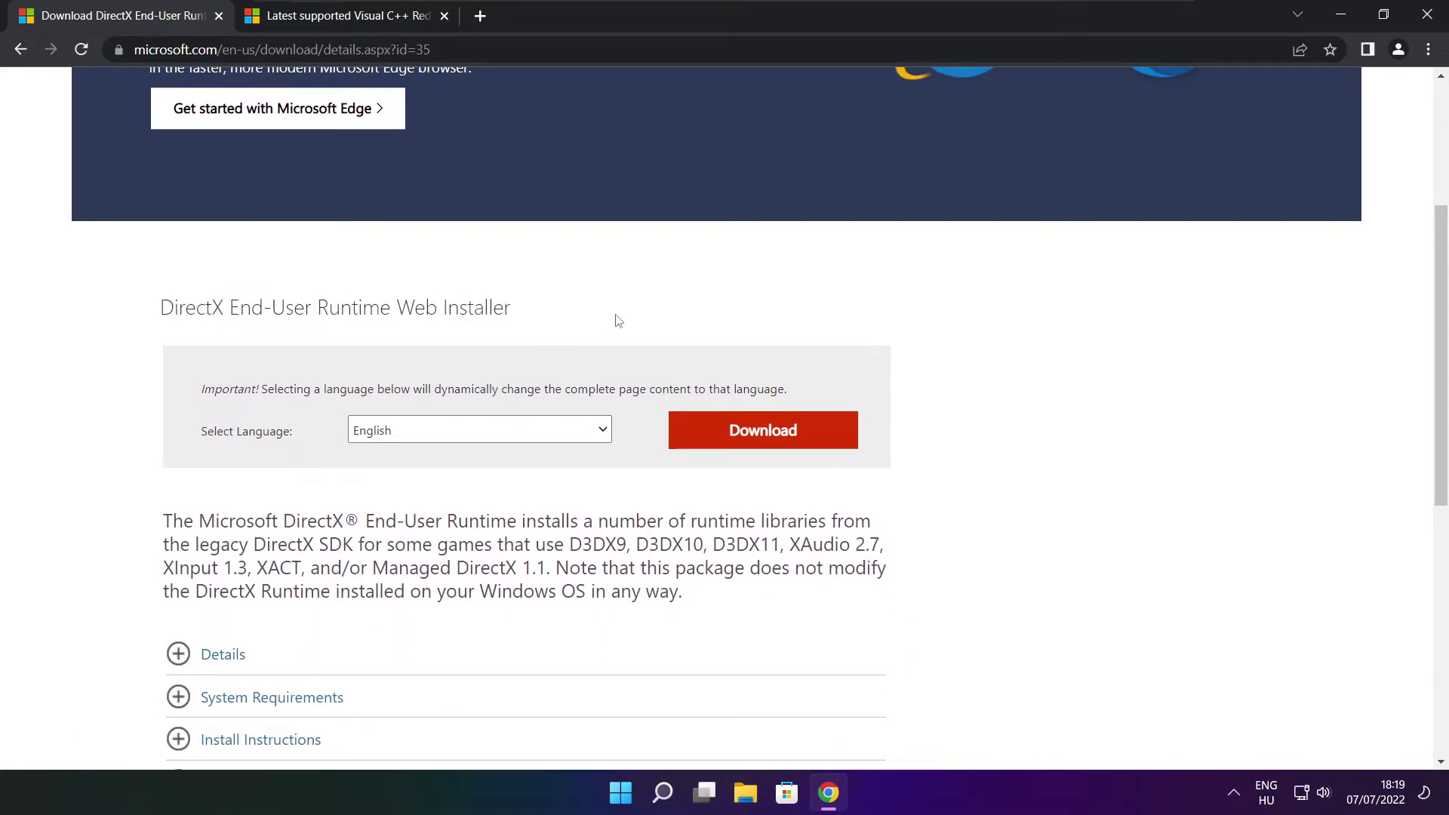
click(769, 436)
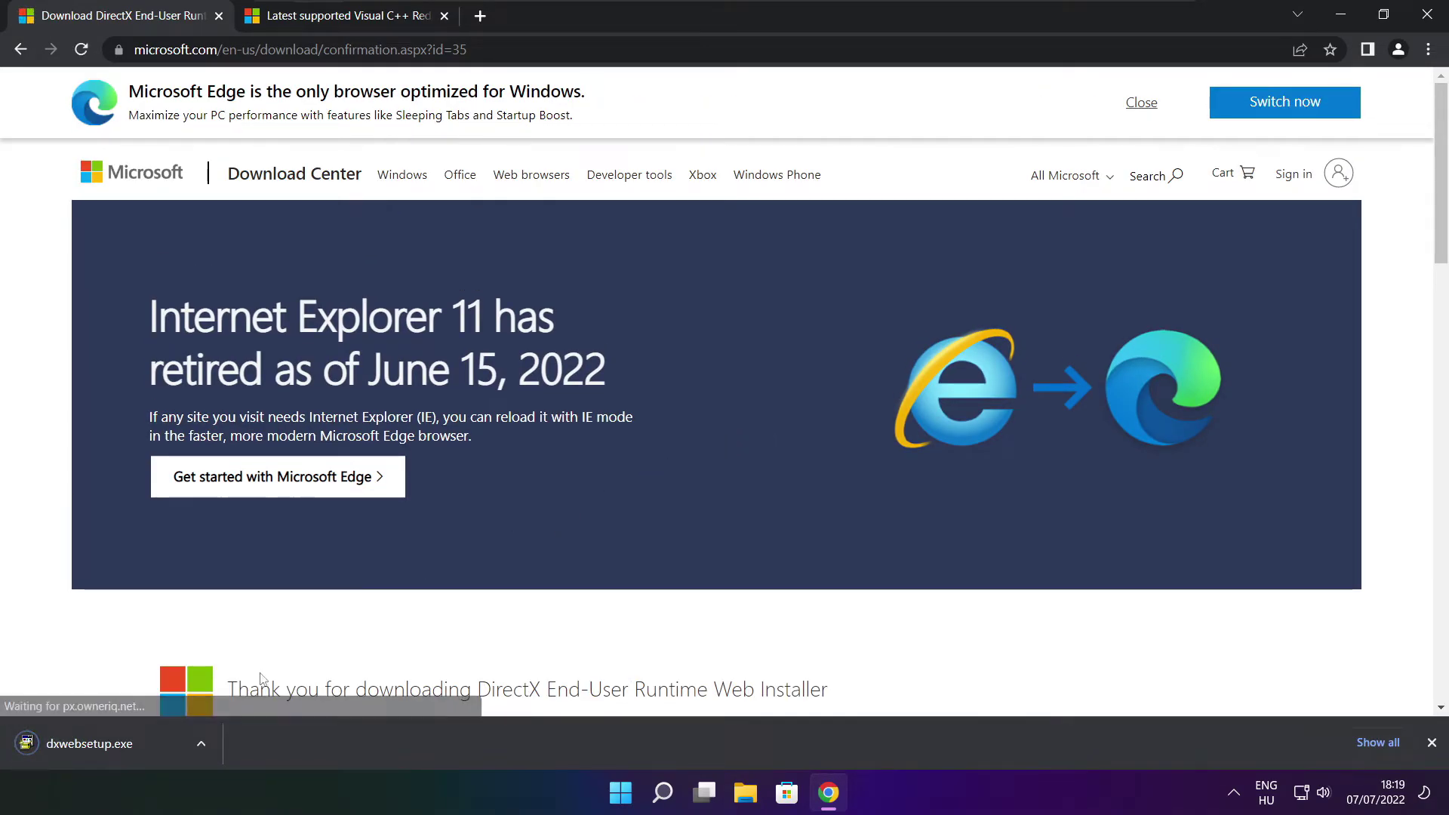
Run dxwebsetup.exe, accept the licence, skip the Bing Bar offer, and install DirectX
click(136, 744)
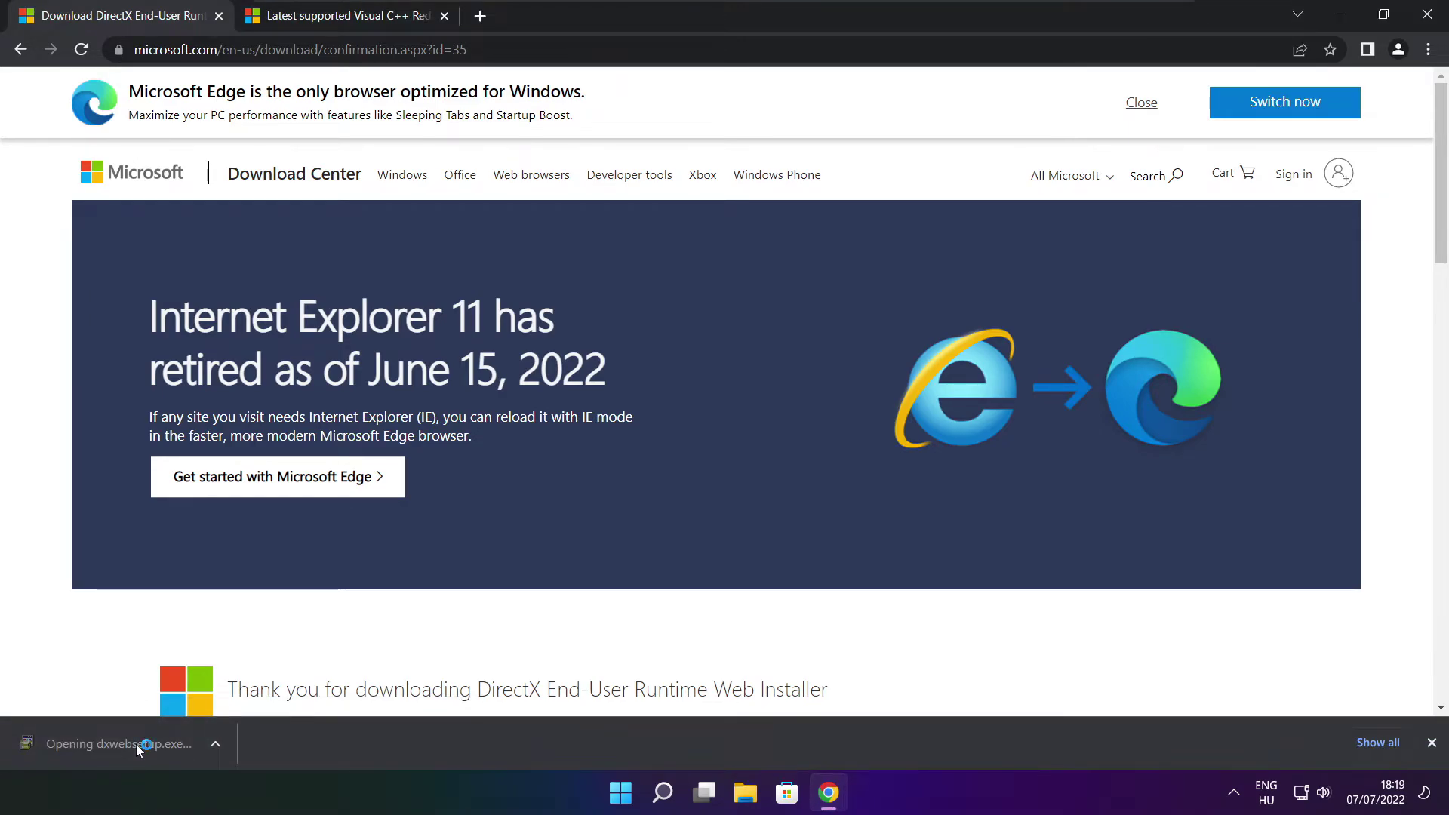
drag(306, 115, 690, 219)
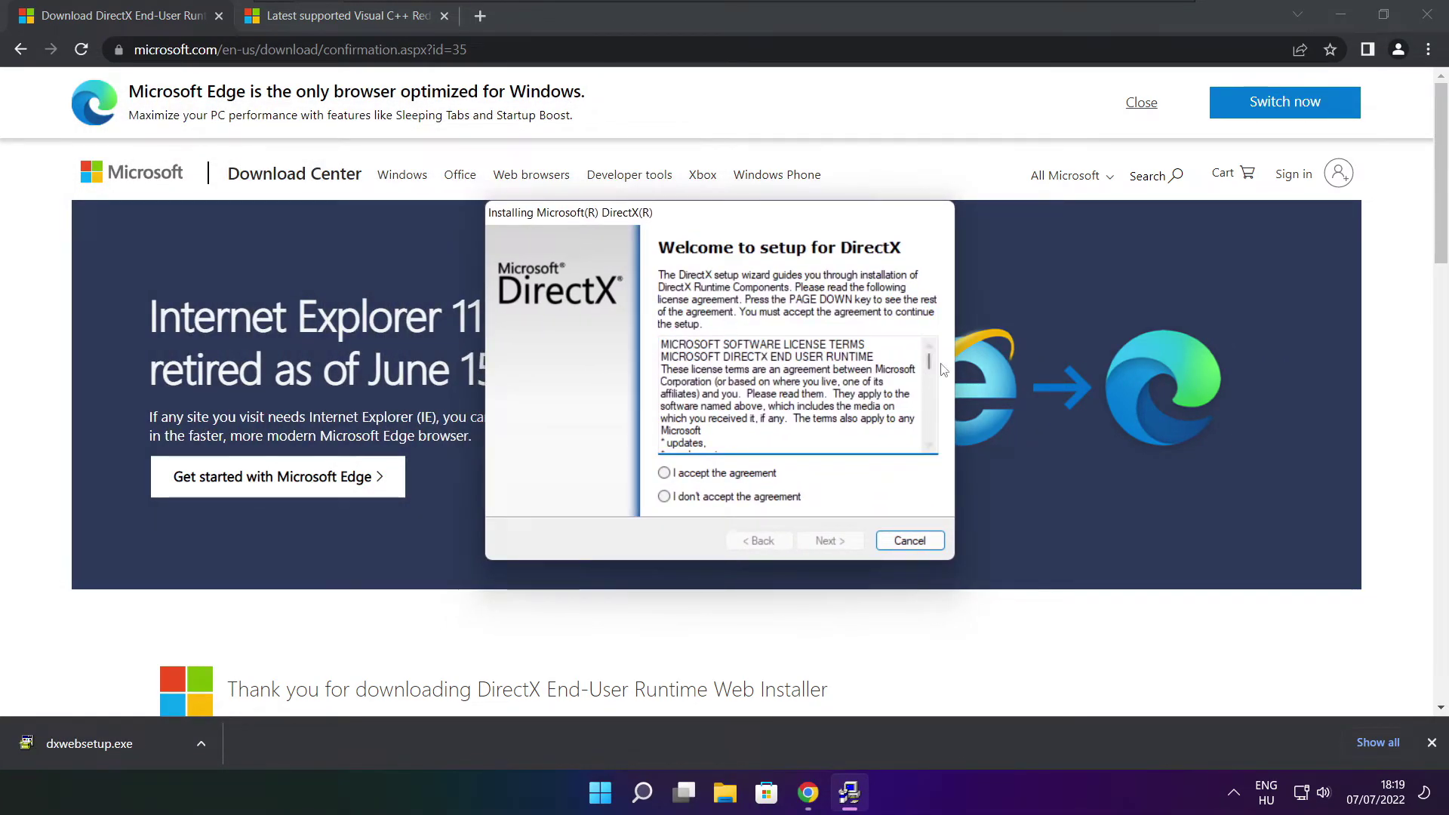
key(Page_Down)
key(Page_Down)
key(Page_Down)
key(Page_Down)
key(Page_Down)
key(Page_Down)
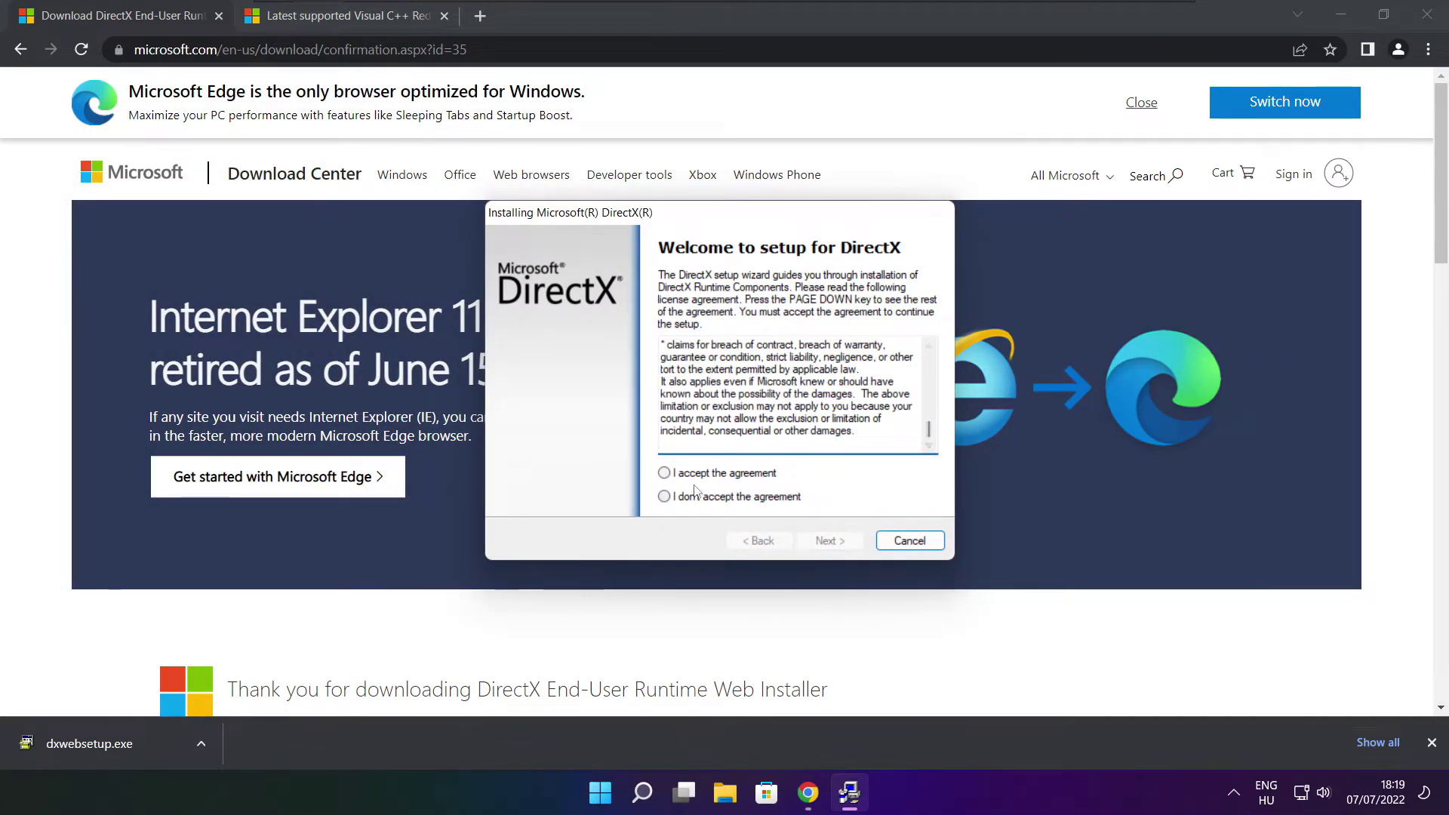
click(695, 473)
click(830, 541)
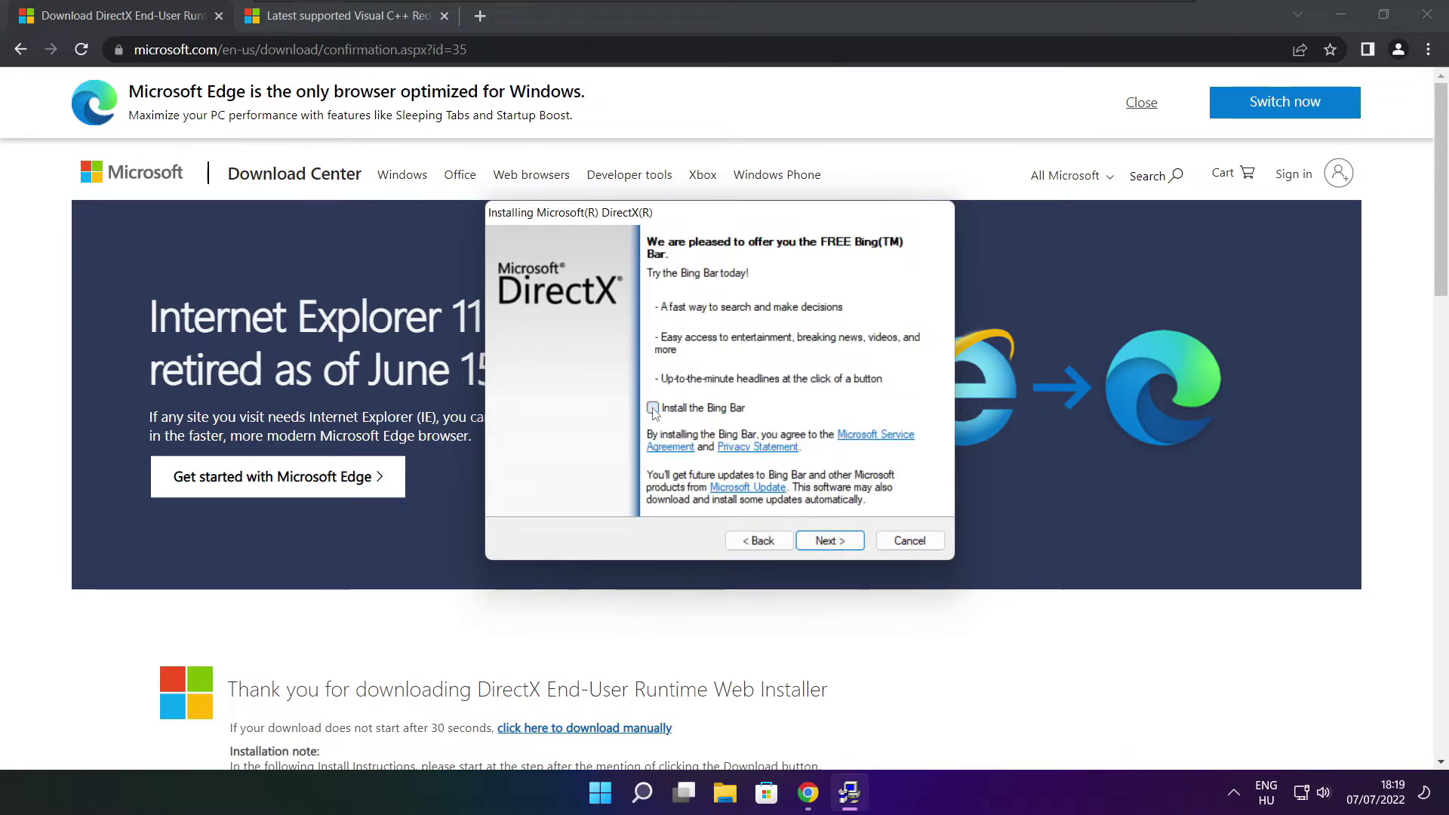
click(834, 541)
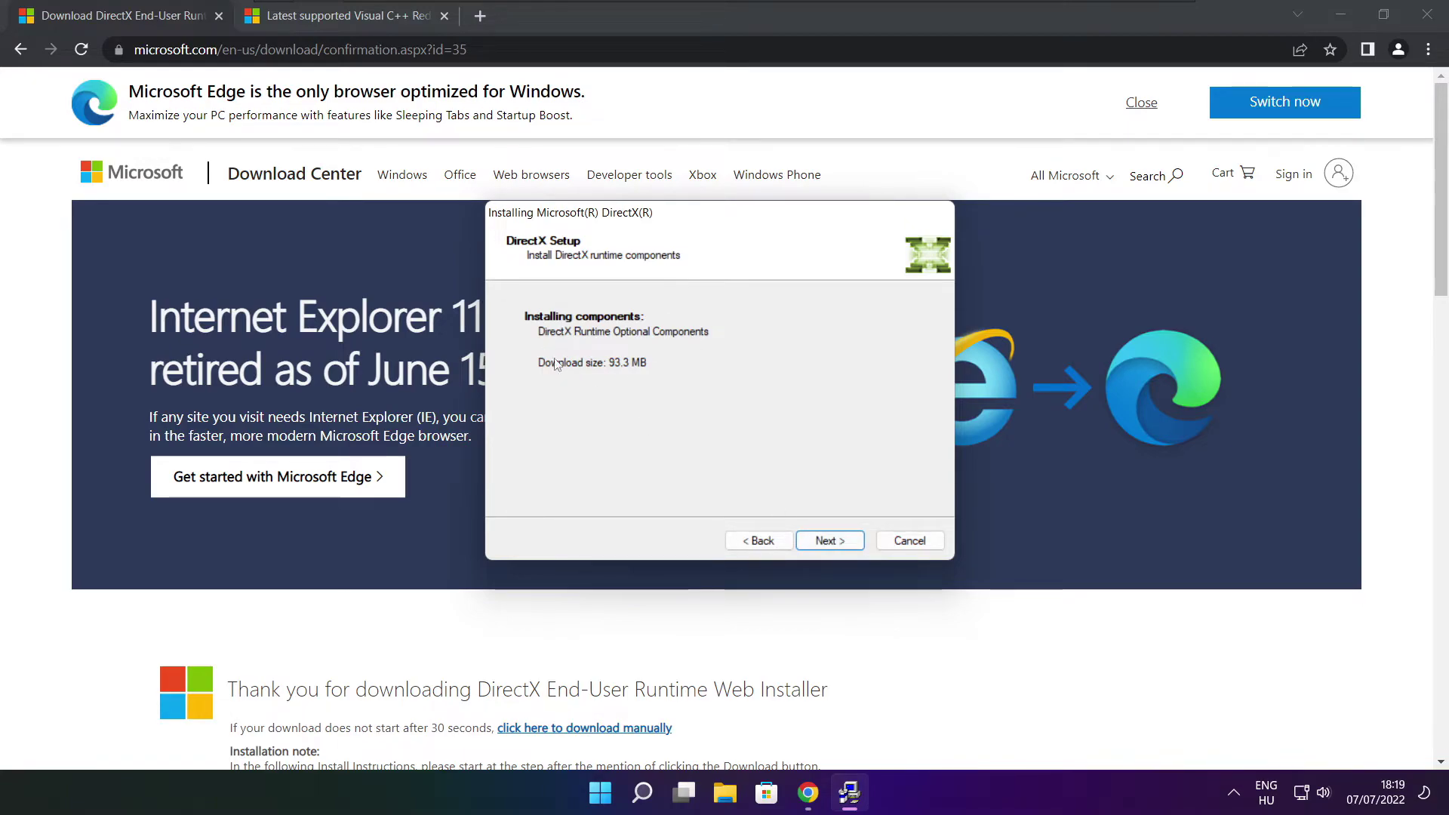
click(830, 541)
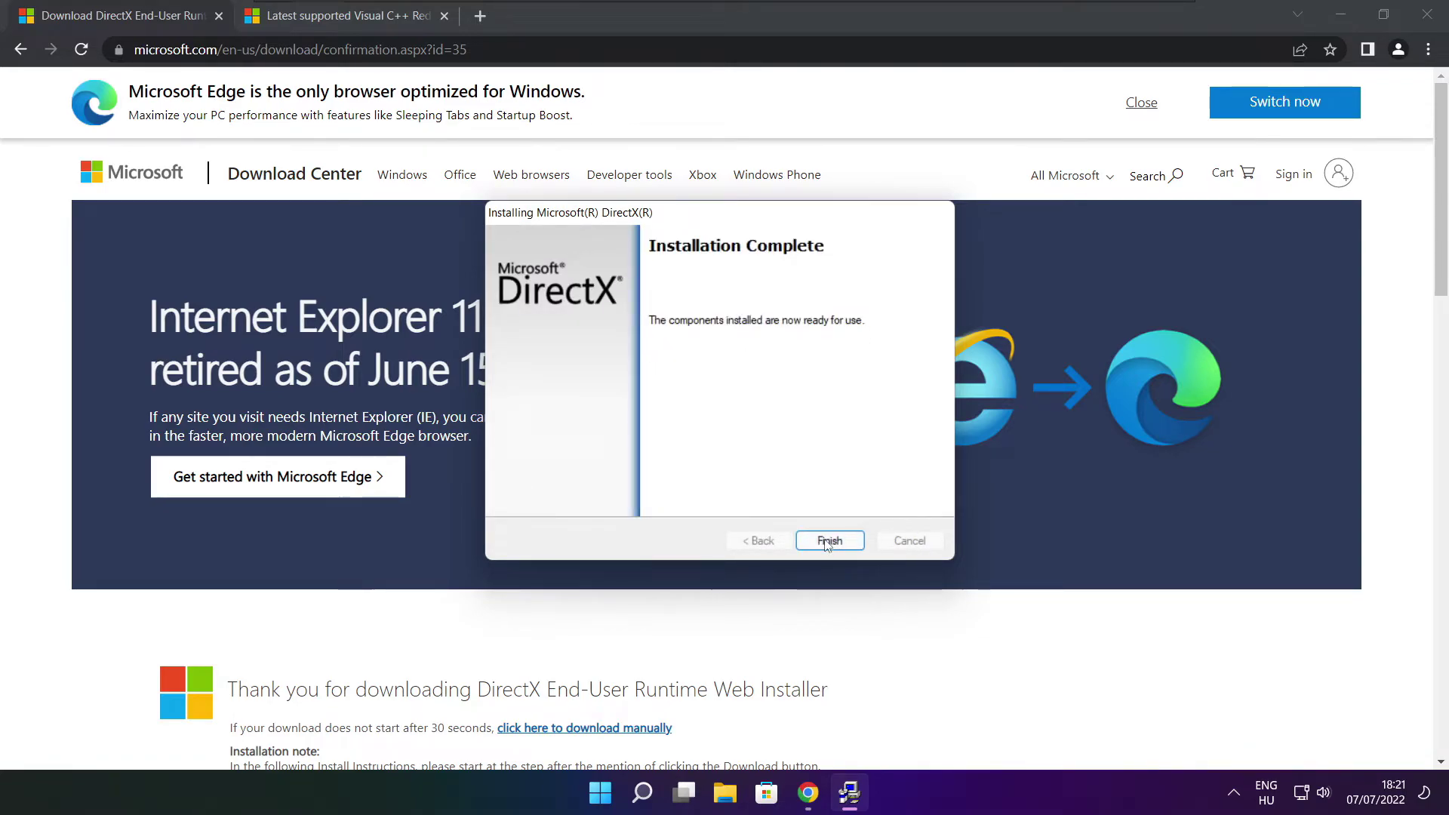
click(833, 542)
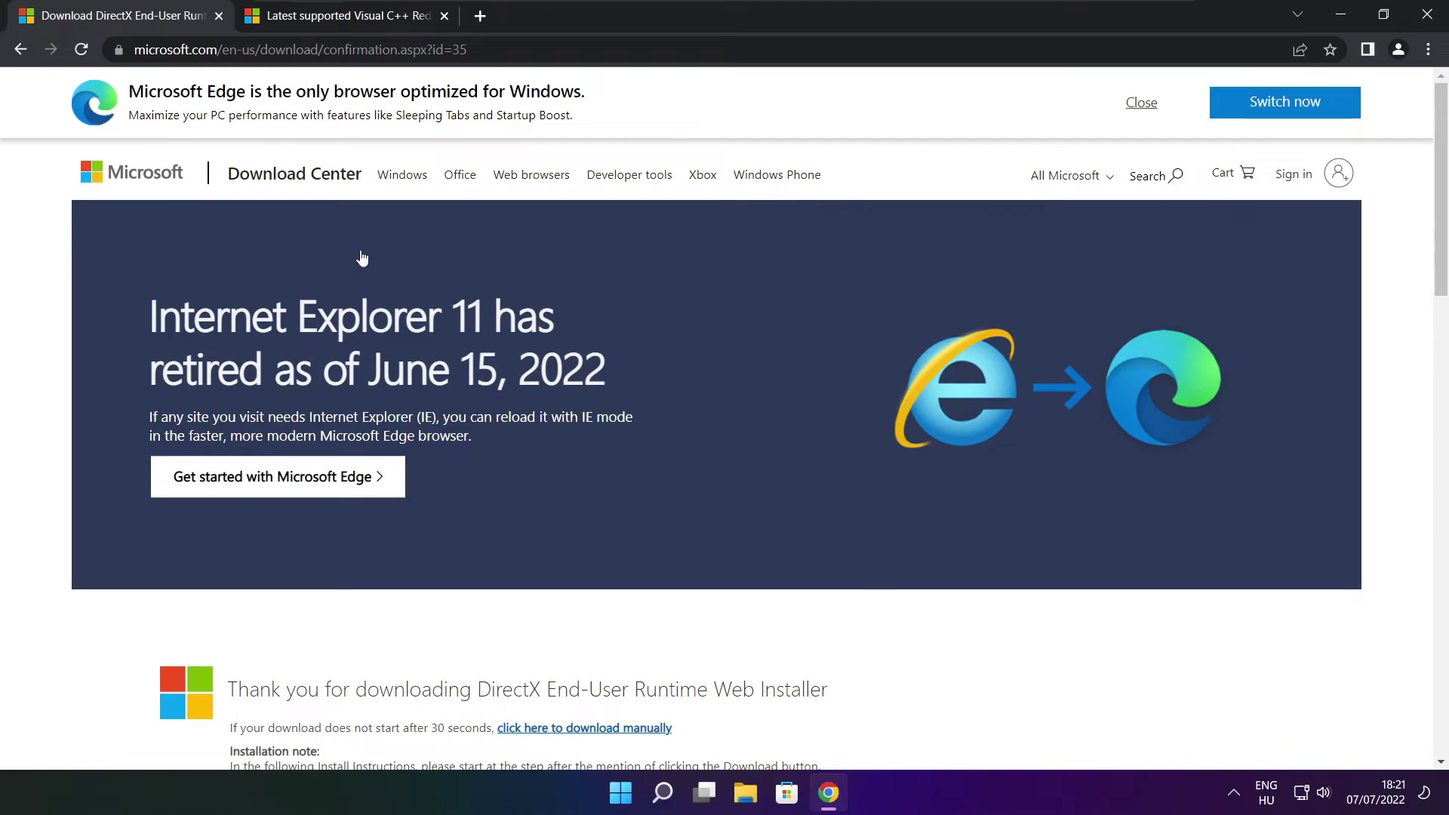
Close the DirectX tab and scroll to the Visual C++ redistributable download table
click(219, 18)
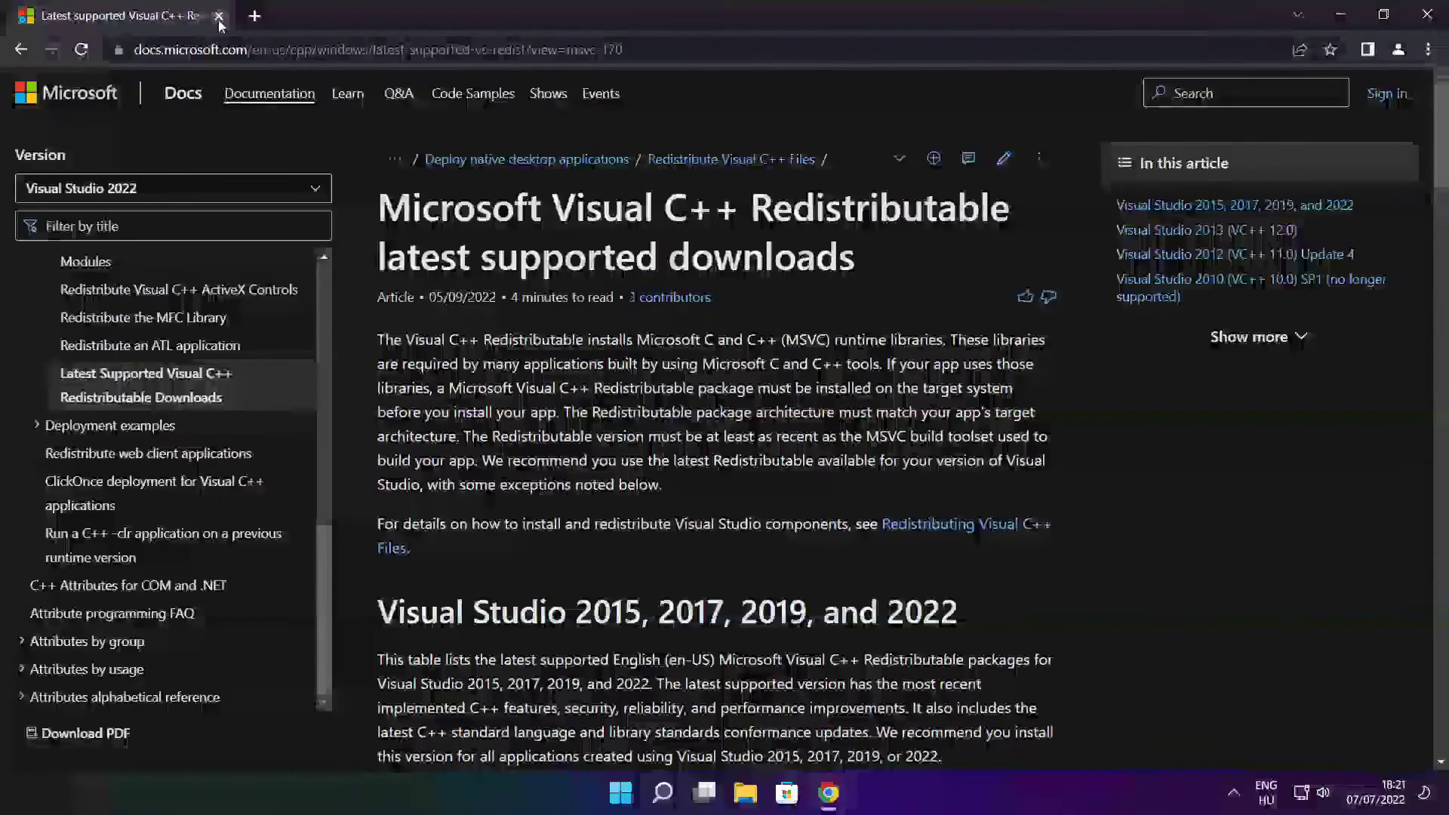
key(ctrl+l)
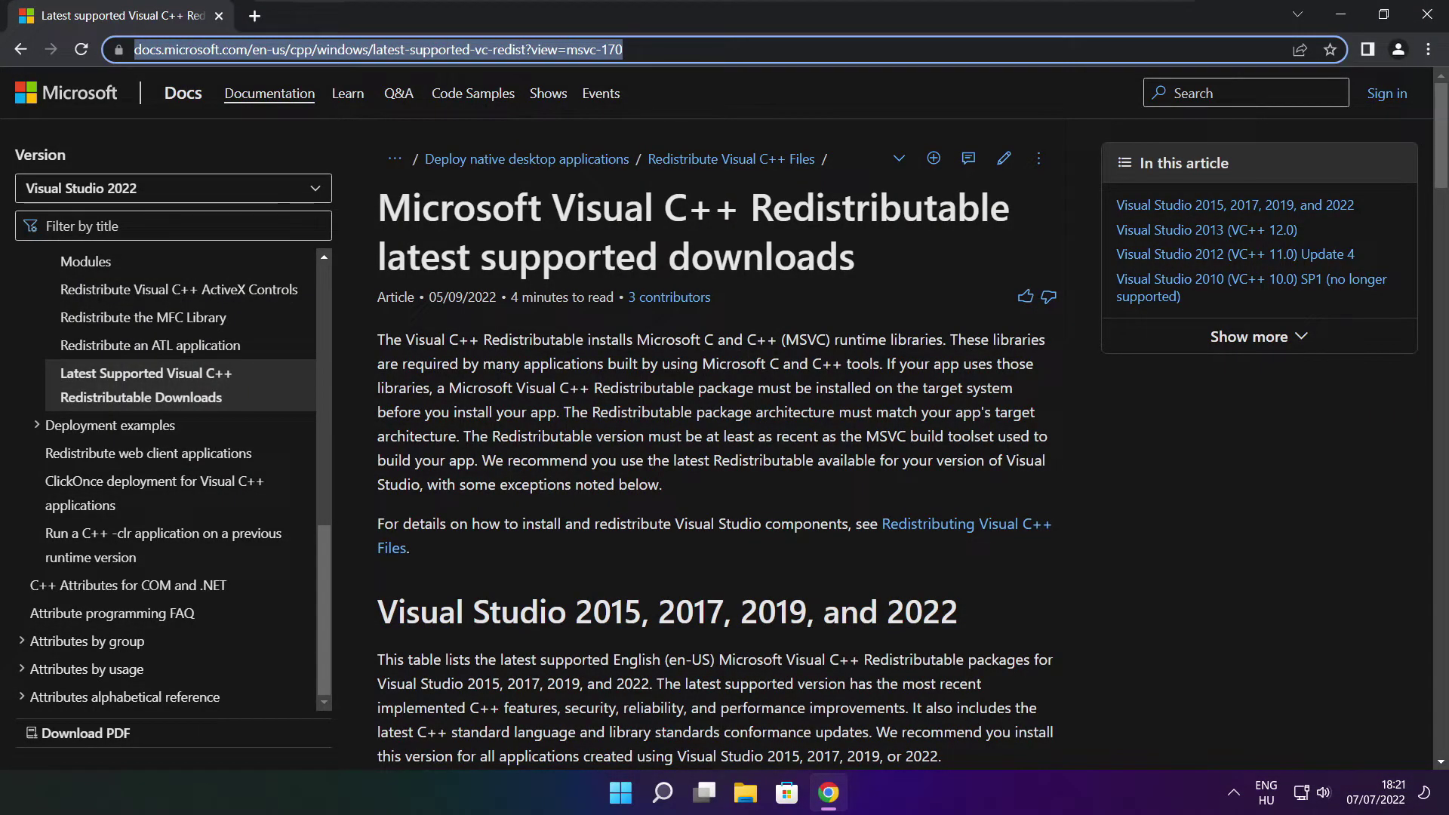
key(End)
click(718, 92)
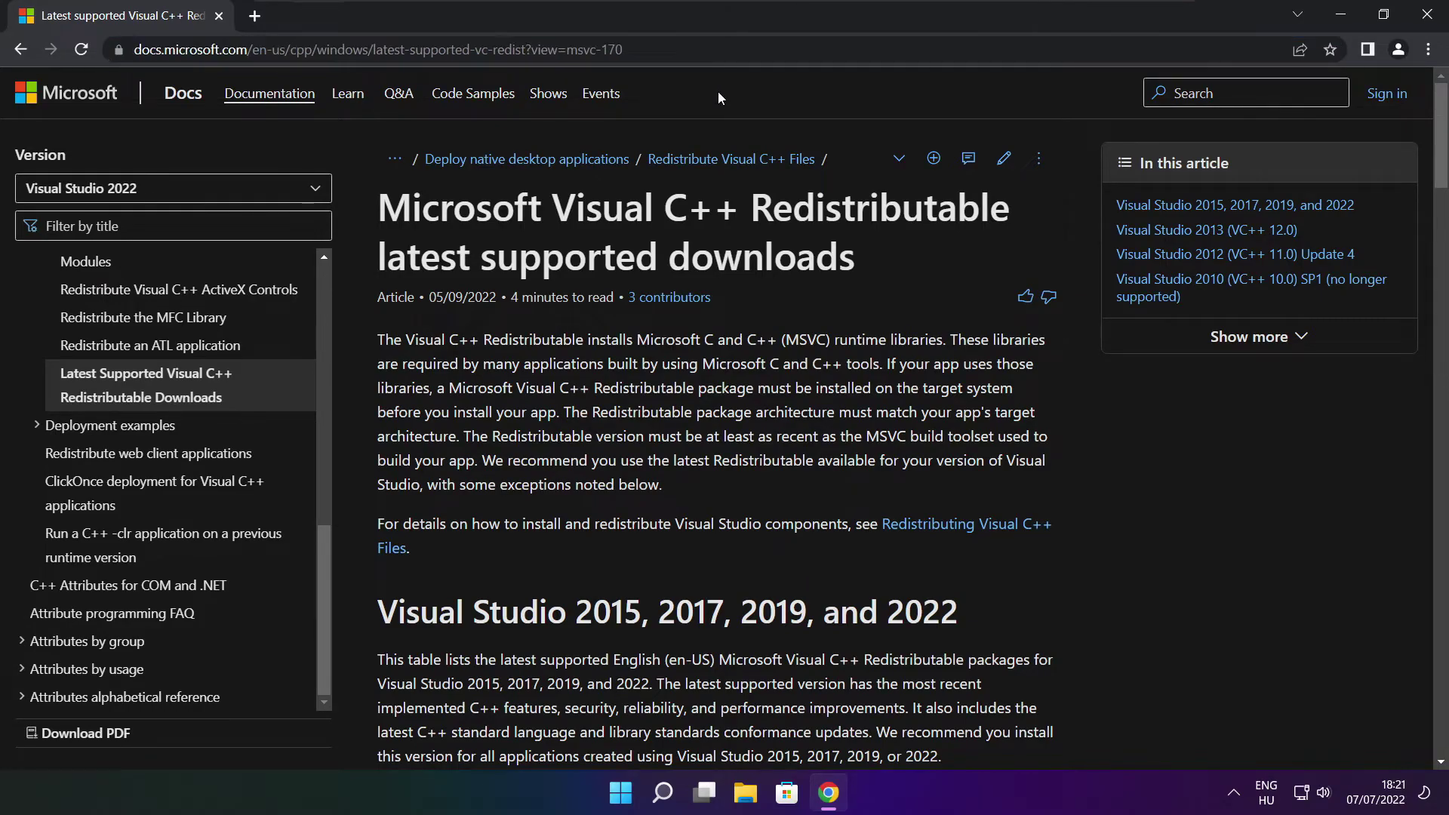
drag(1440, 142, 1434, 224)
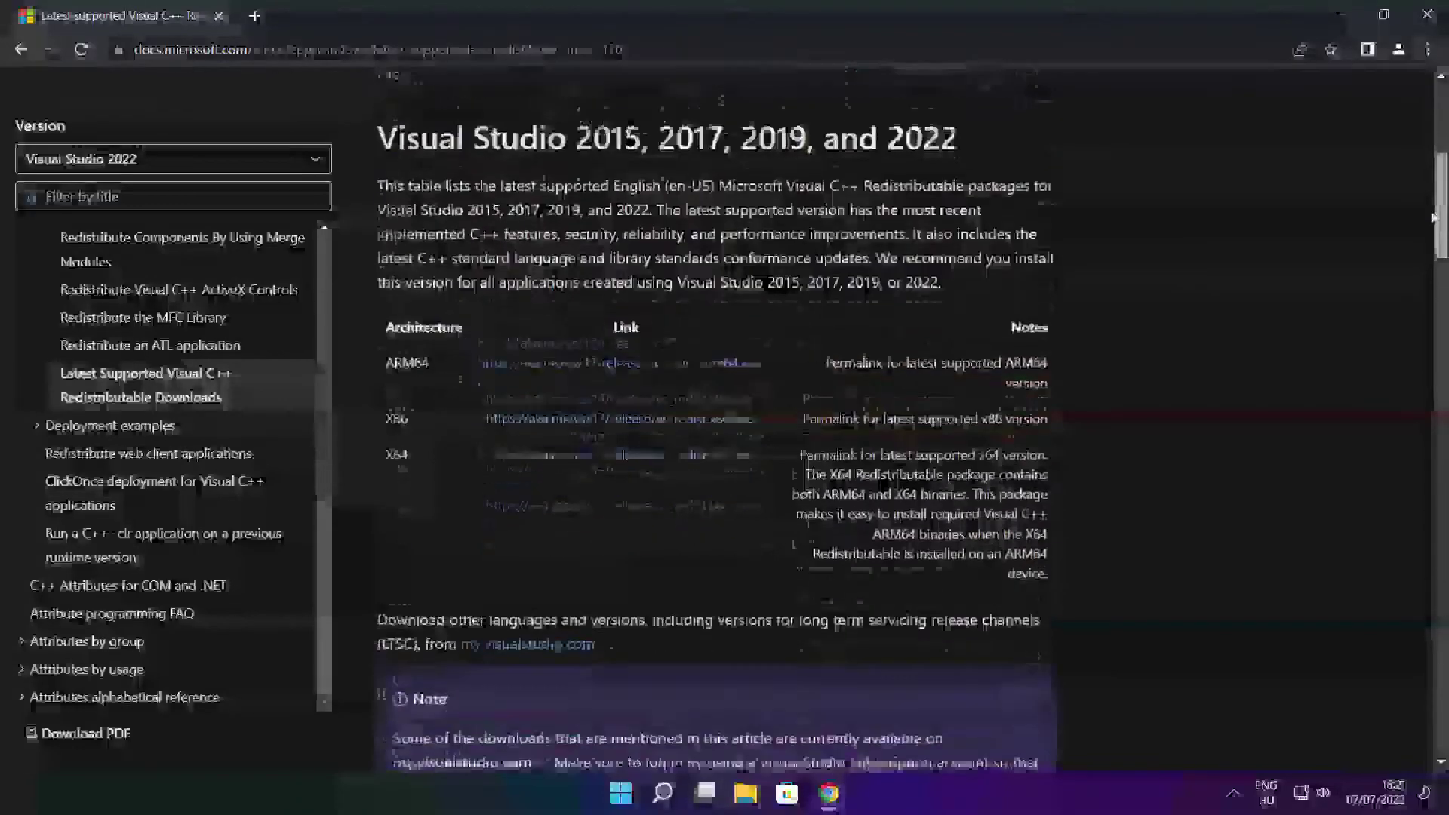
scroll(786, 324, up, 1)
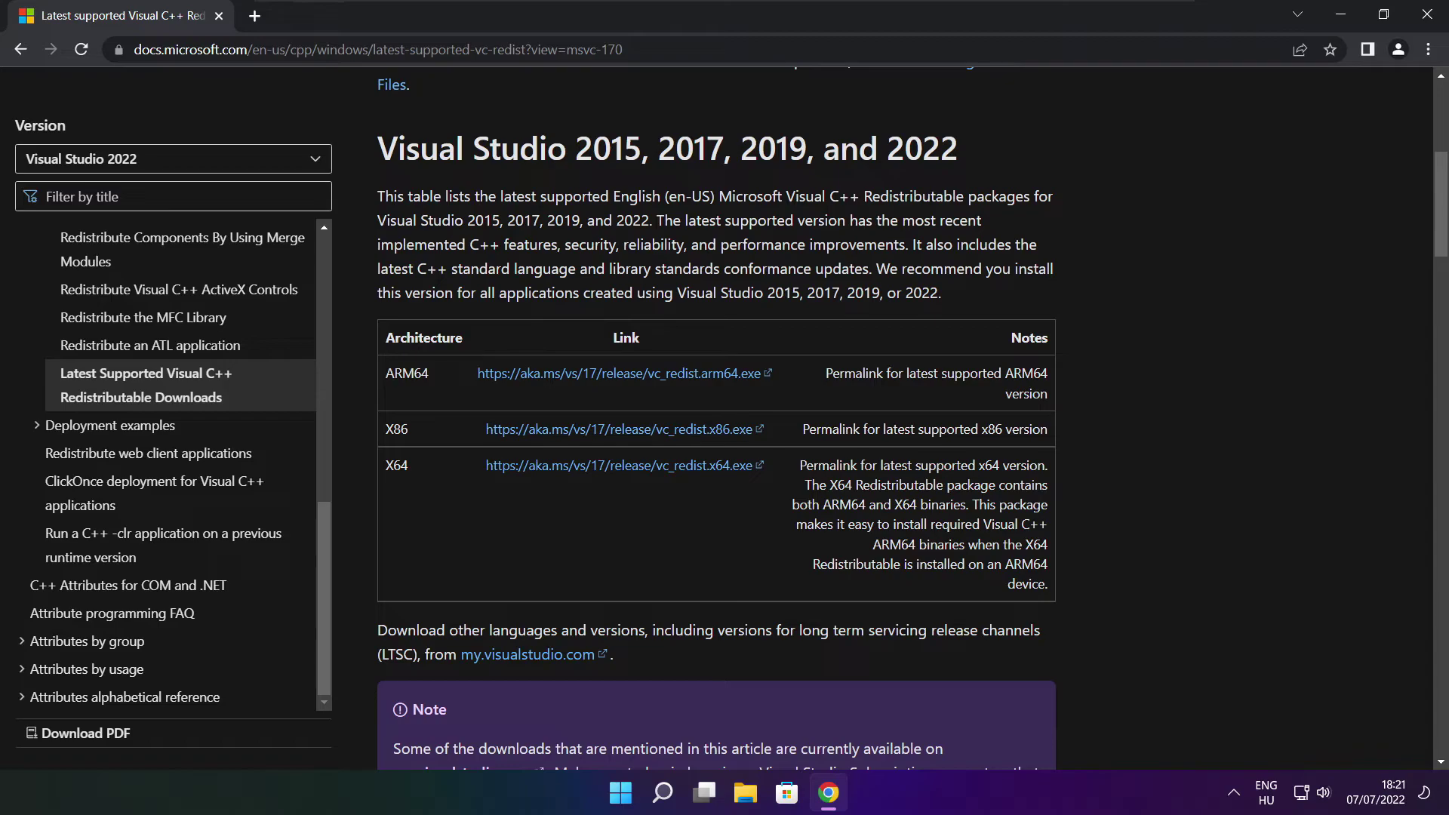
drag(382, 373, 974, 519)
click(974, 520)
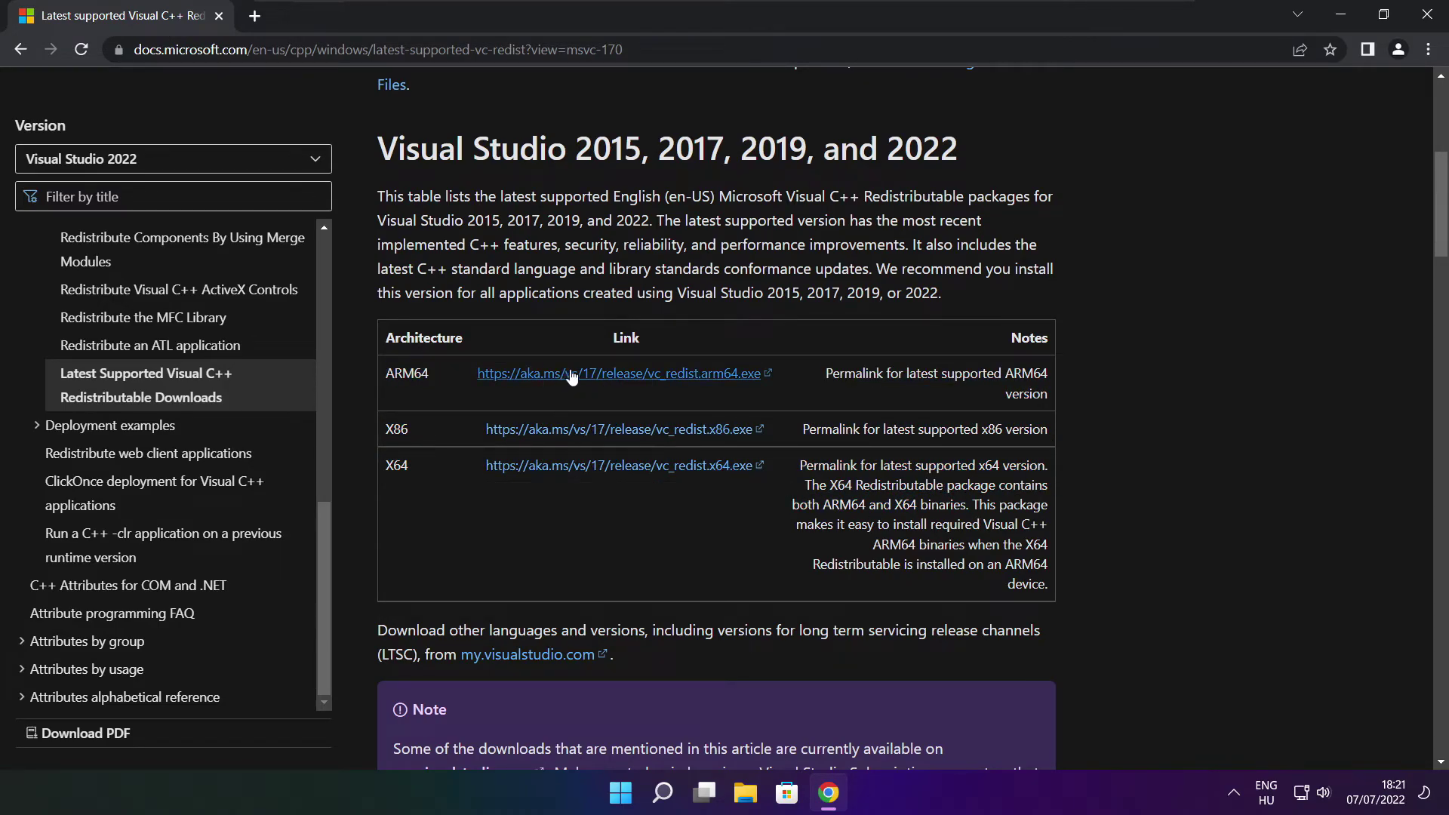
Download the ARM64, x86 and x64 Visual C++ redistributables
click(601, 375)
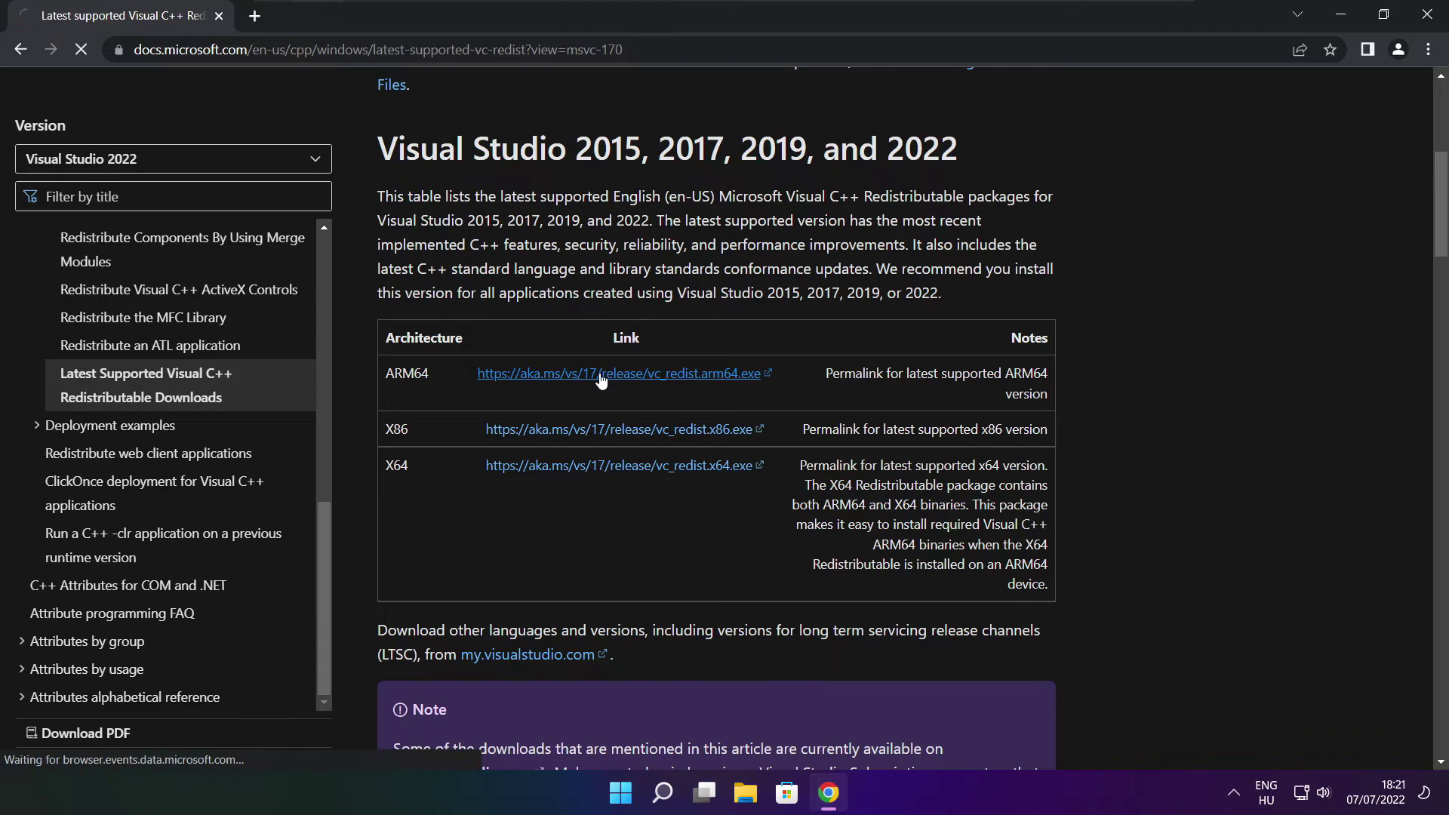
click(598, 434)
click(597, 467)
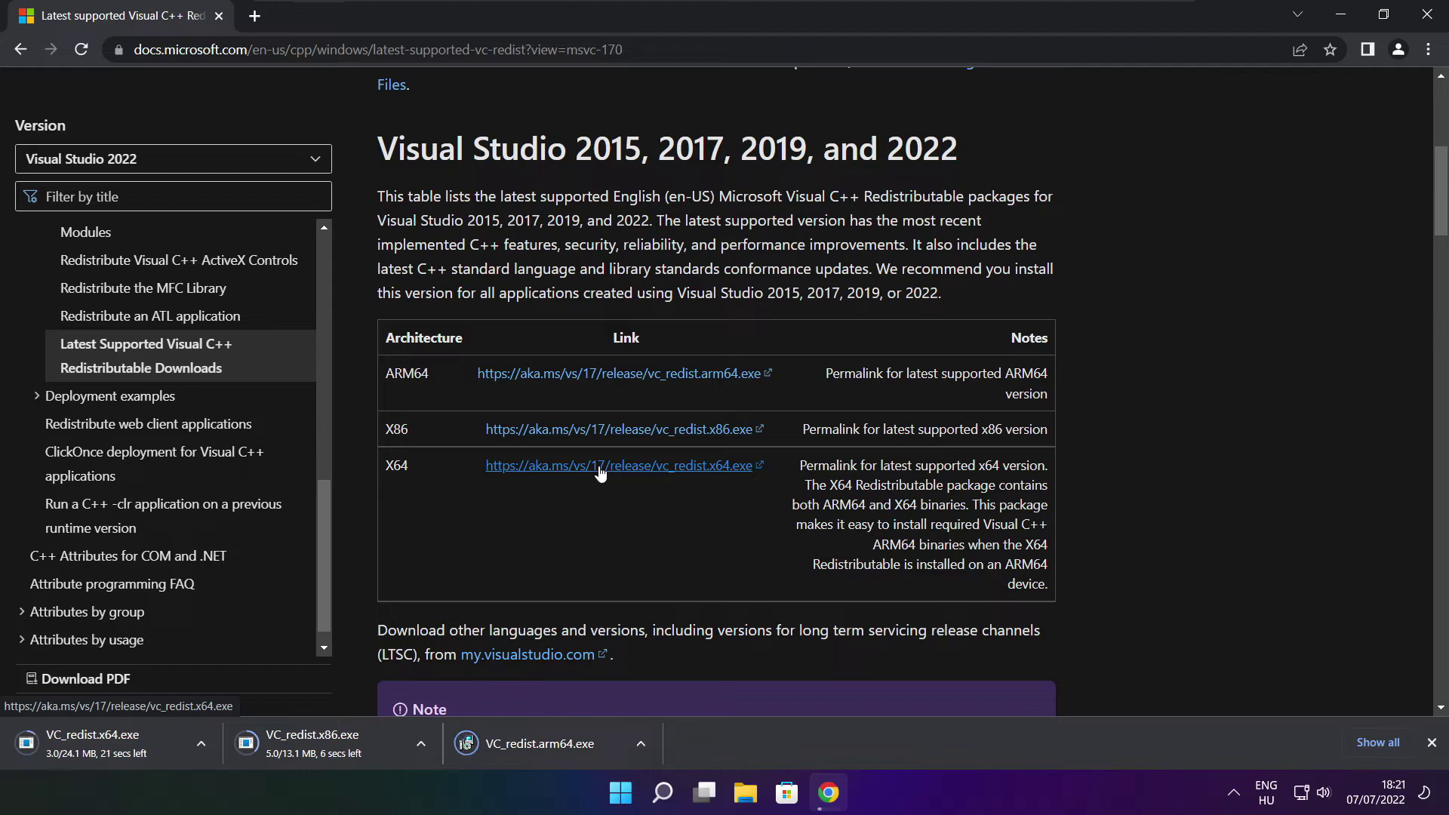
Attempt the ARM64 redistributable install and close the failed setup
click(551, 746)
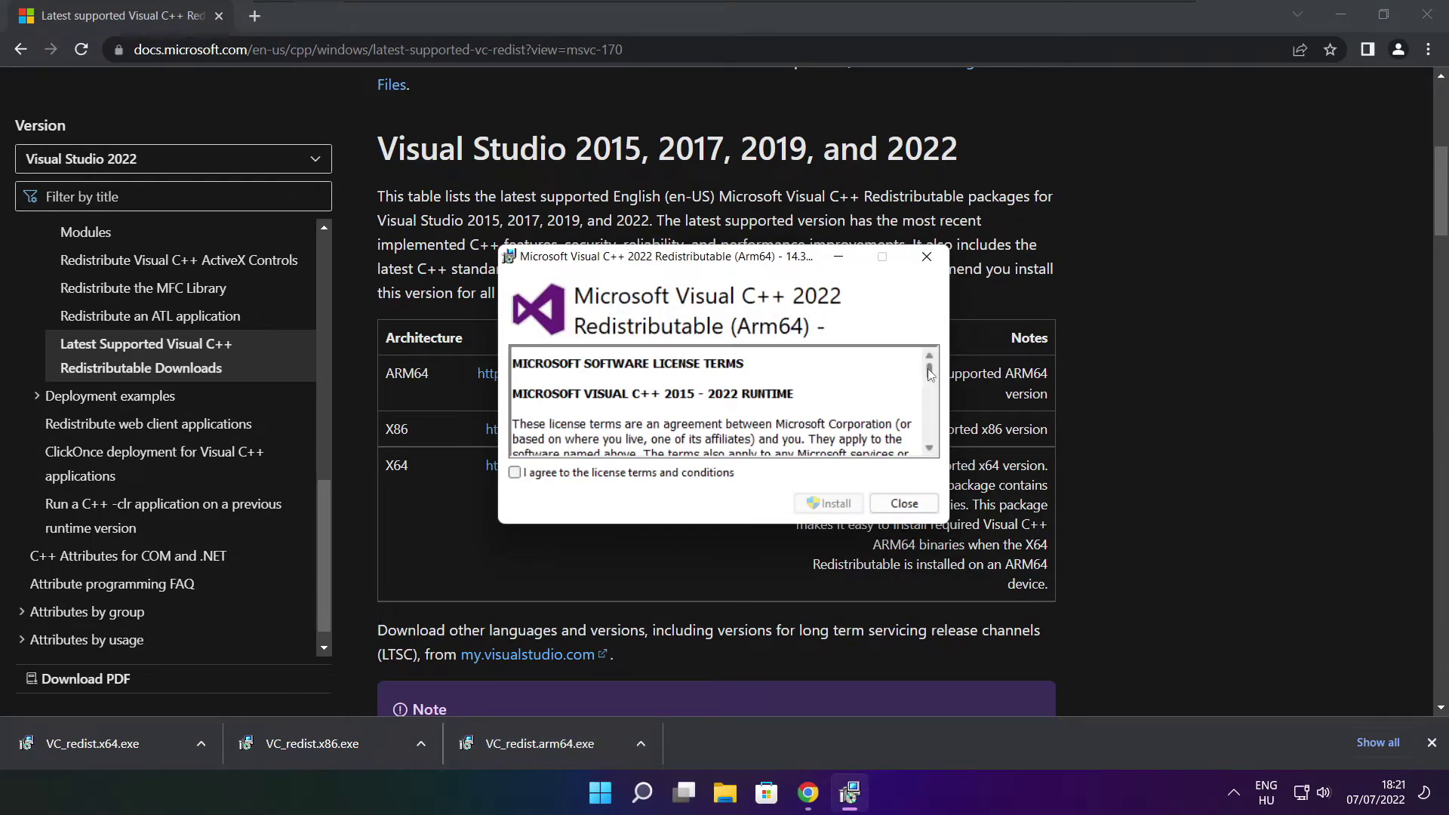
drag(929, 373, 929, 443)
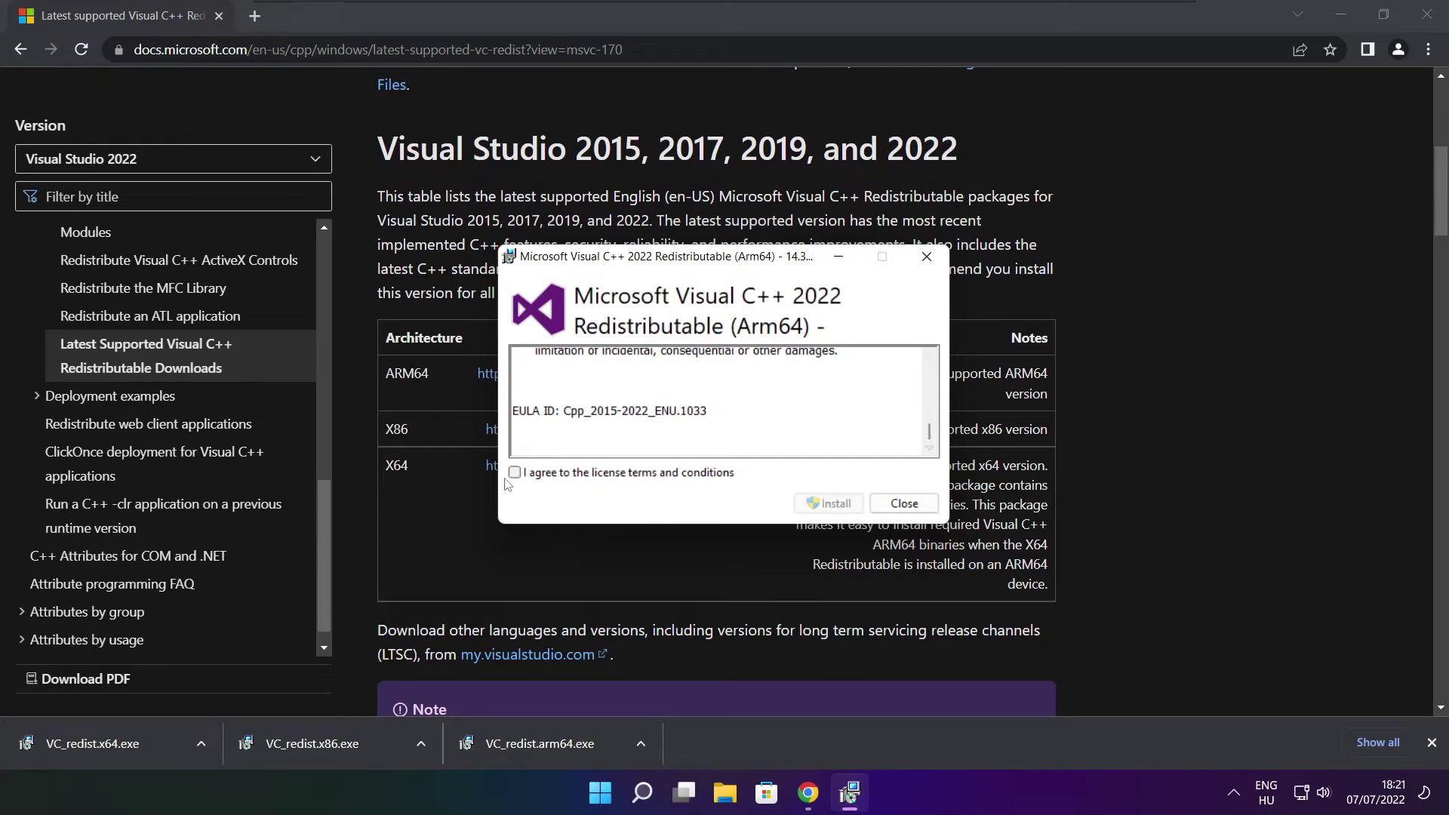
click(514, 474)
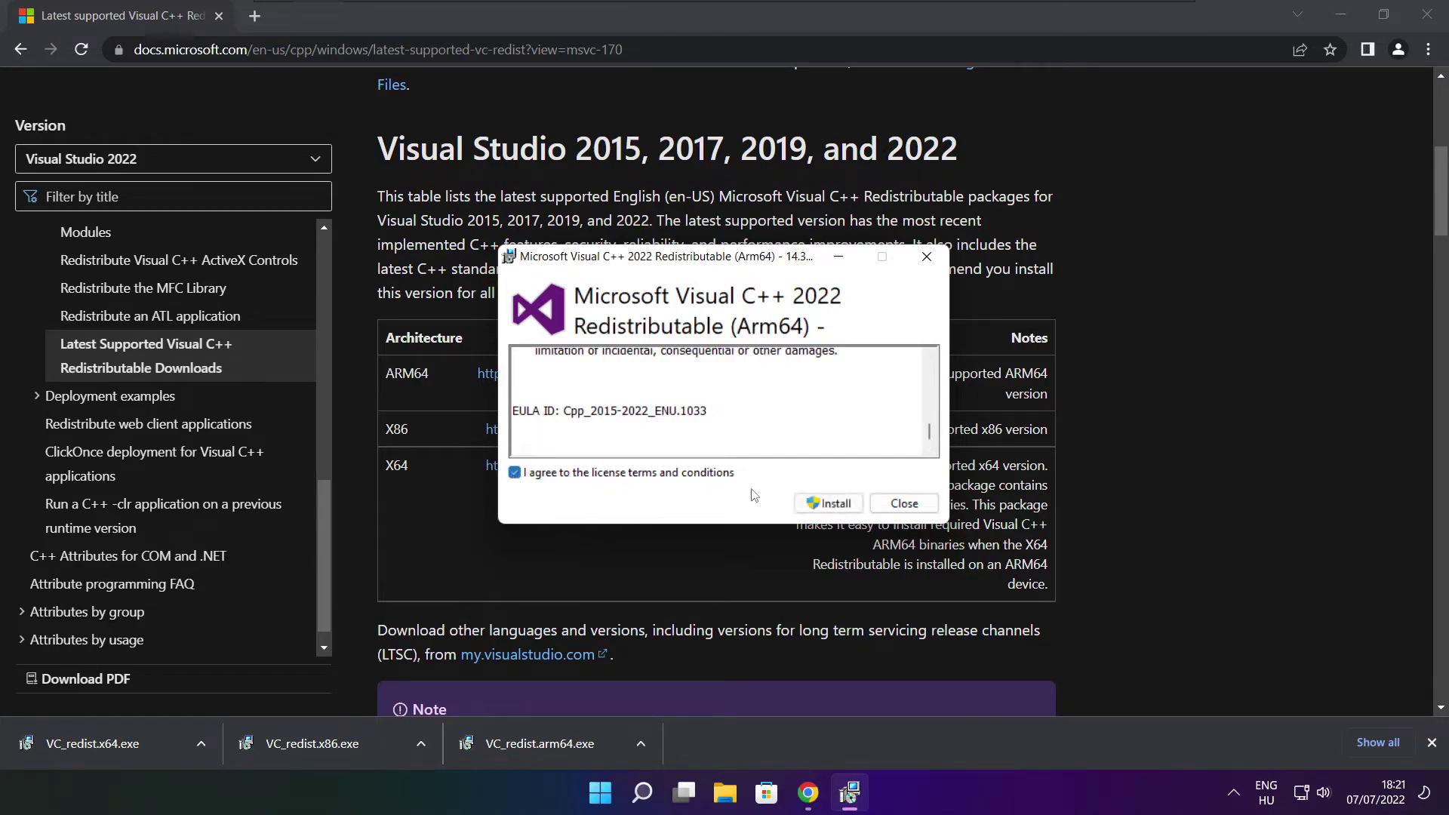
click(822, 507)
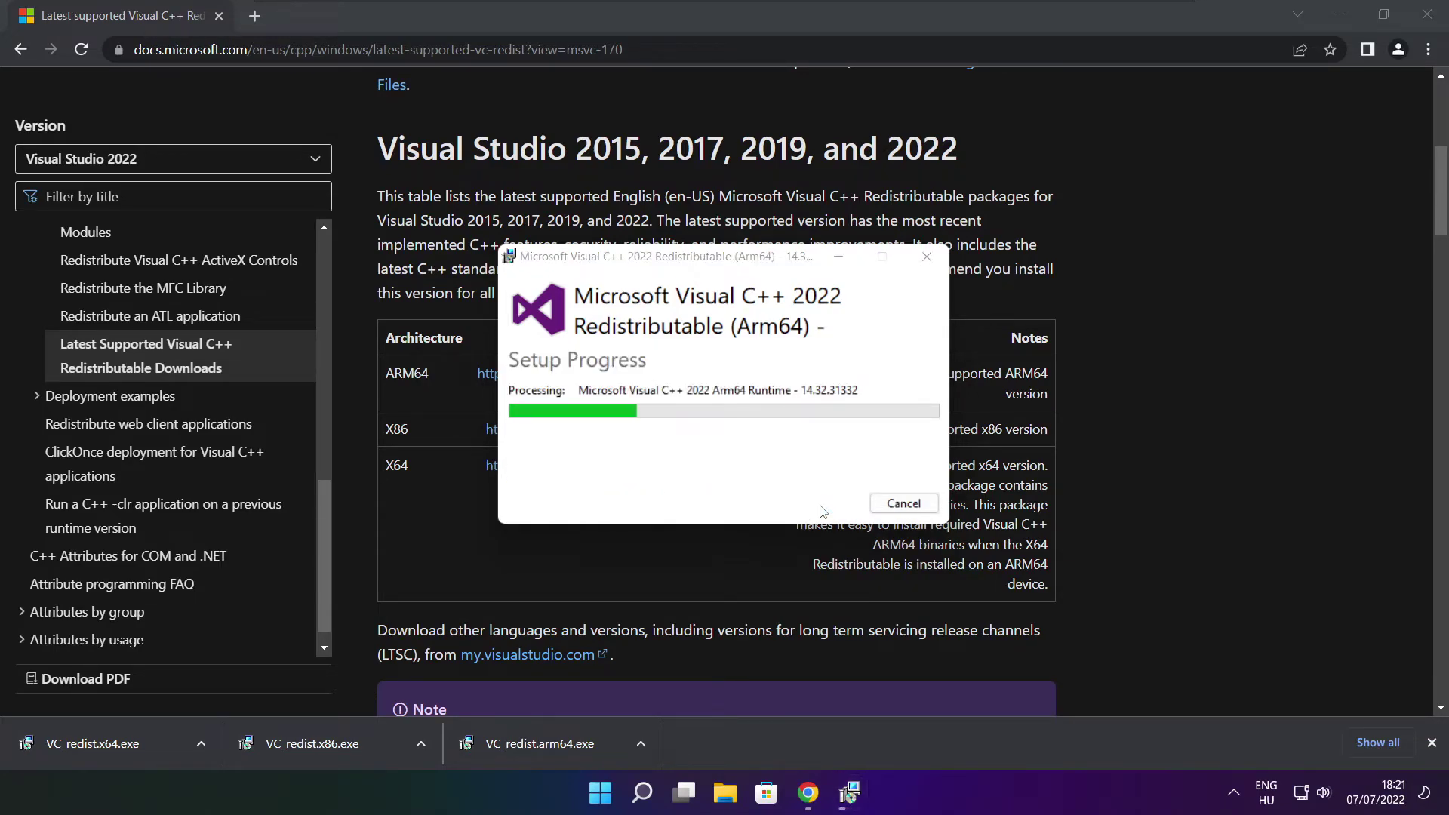
click(888, 510)
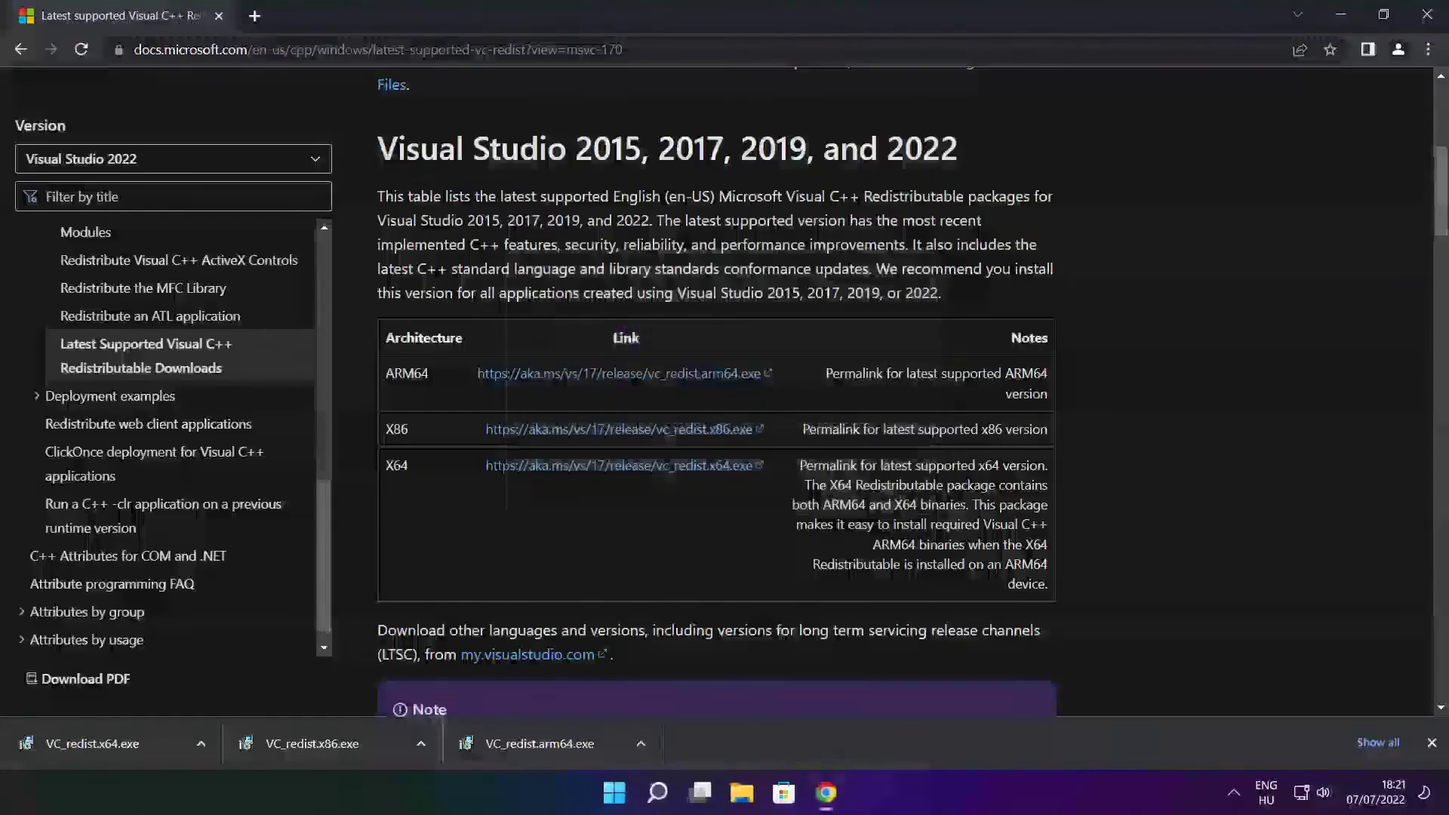
Run VC_redist.x86.exe, agree to the licence and install it
click(341, 741)
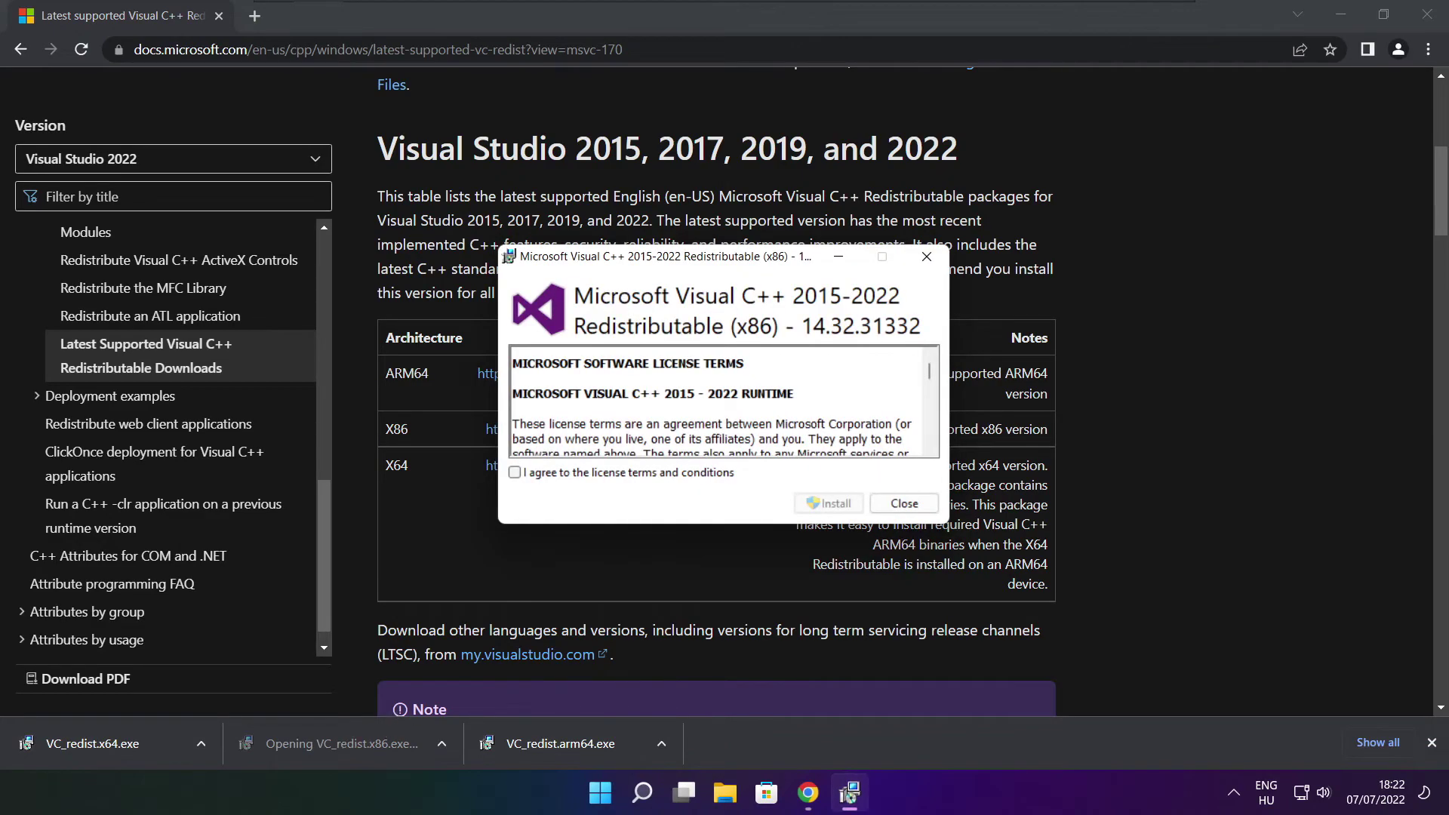
drag(931, 377, 929, 442)
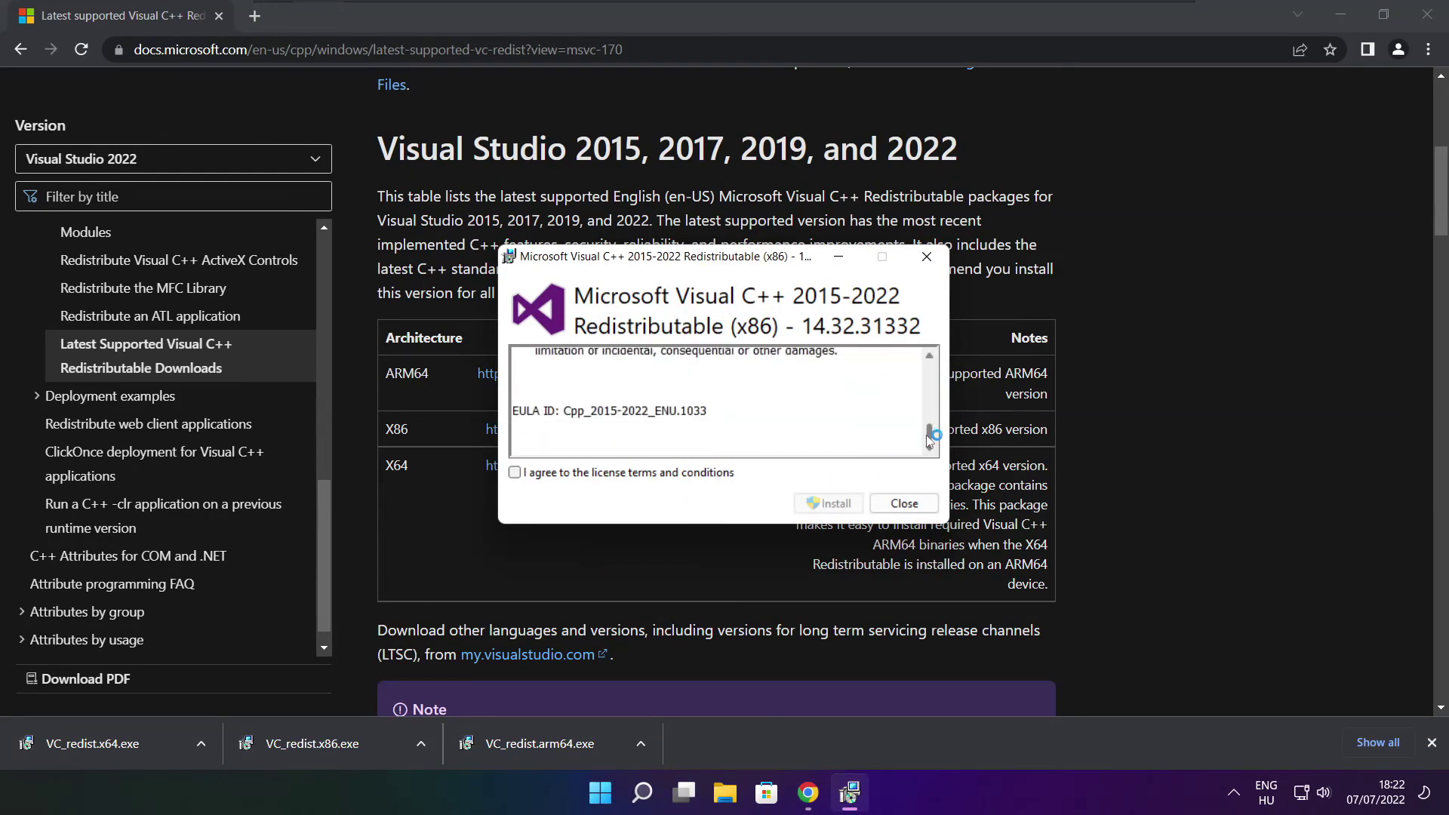
click(516, 474)
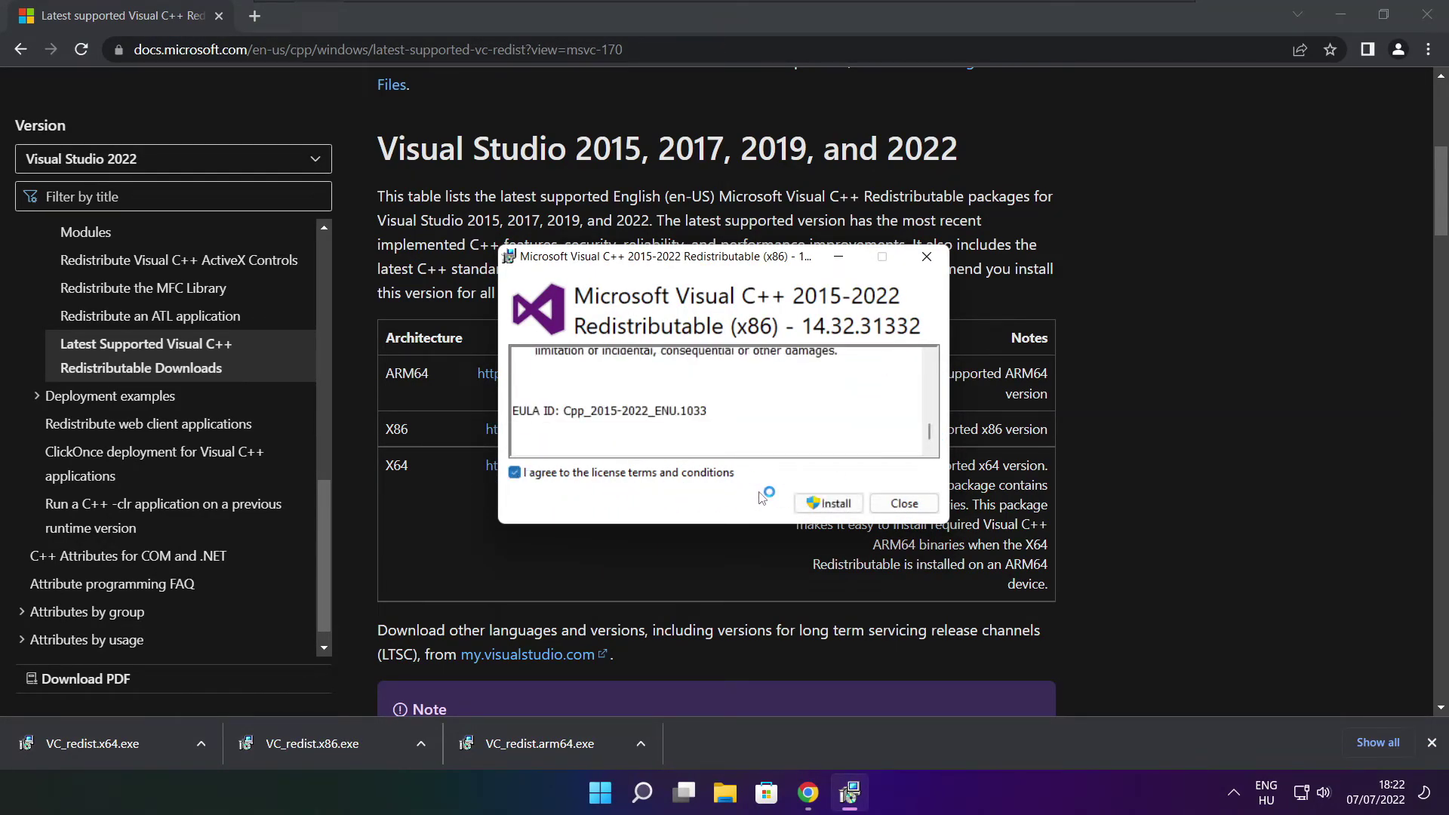
click(830, 504)
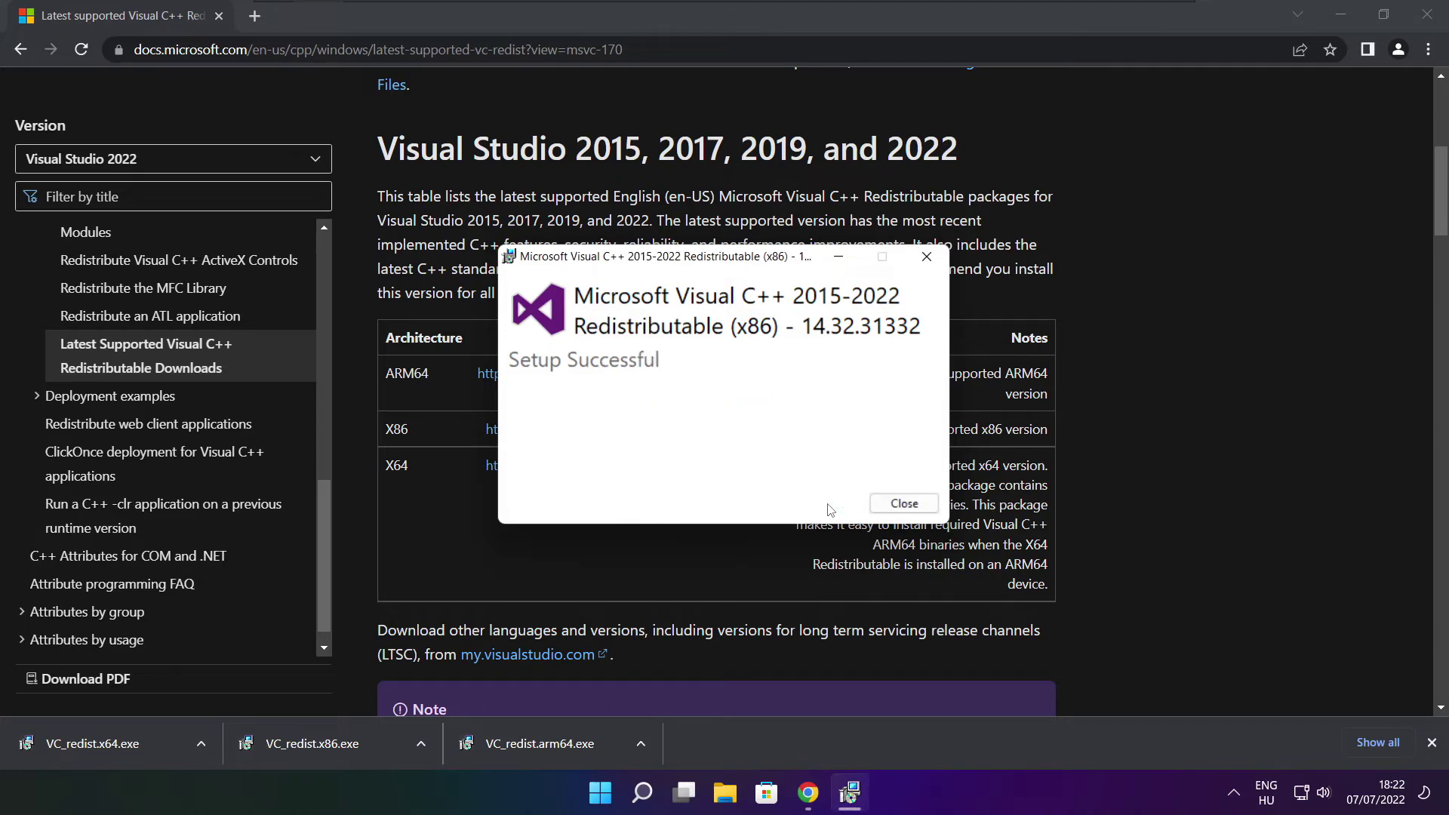
Close the x86 setup, then install the x64 Visual C++ 2015-2022 redistributable and close it
click(904, 503)
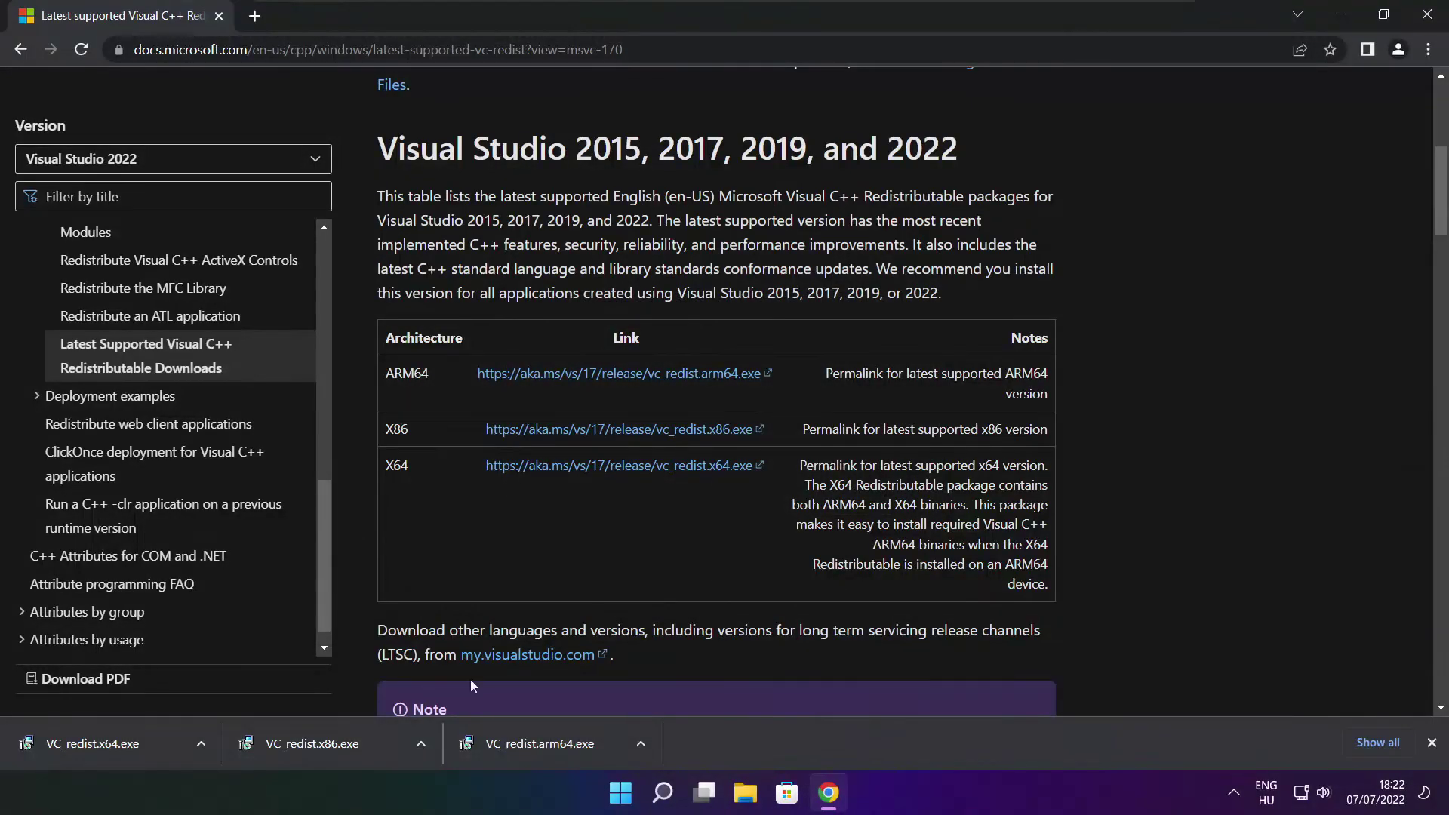
click(114, 746)
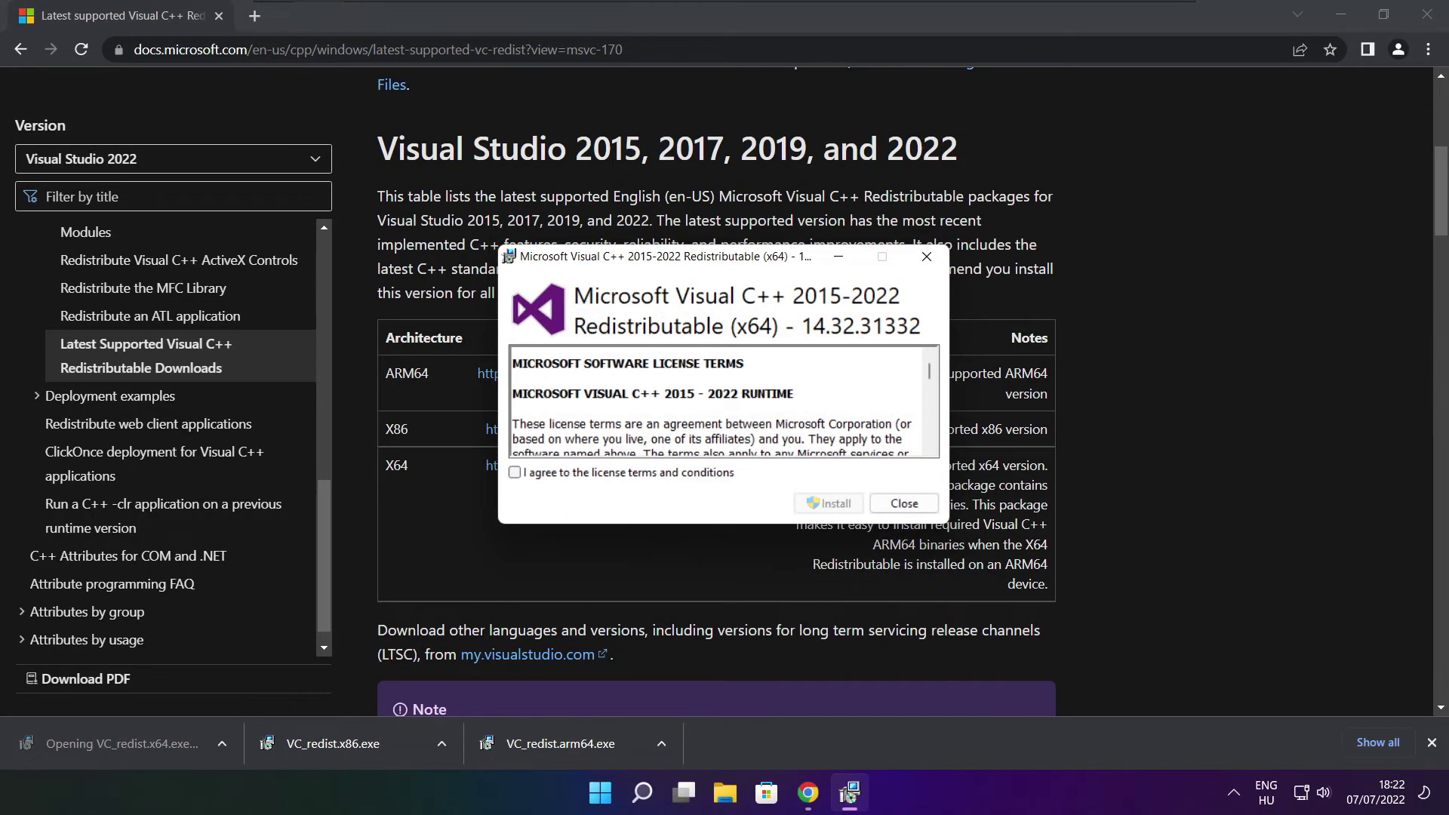
drag(935, 381, 923, 451)
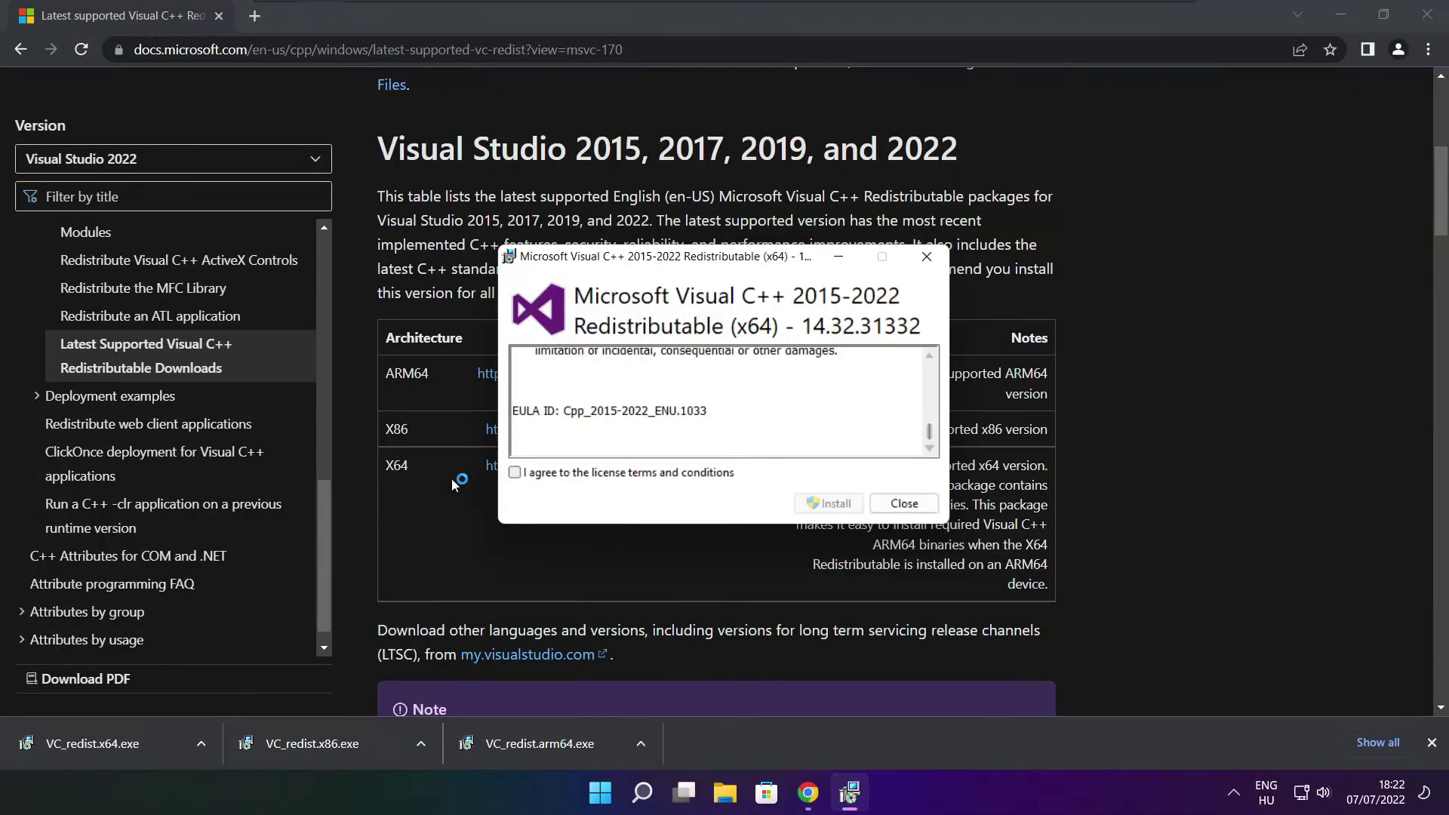
click(515, 473)
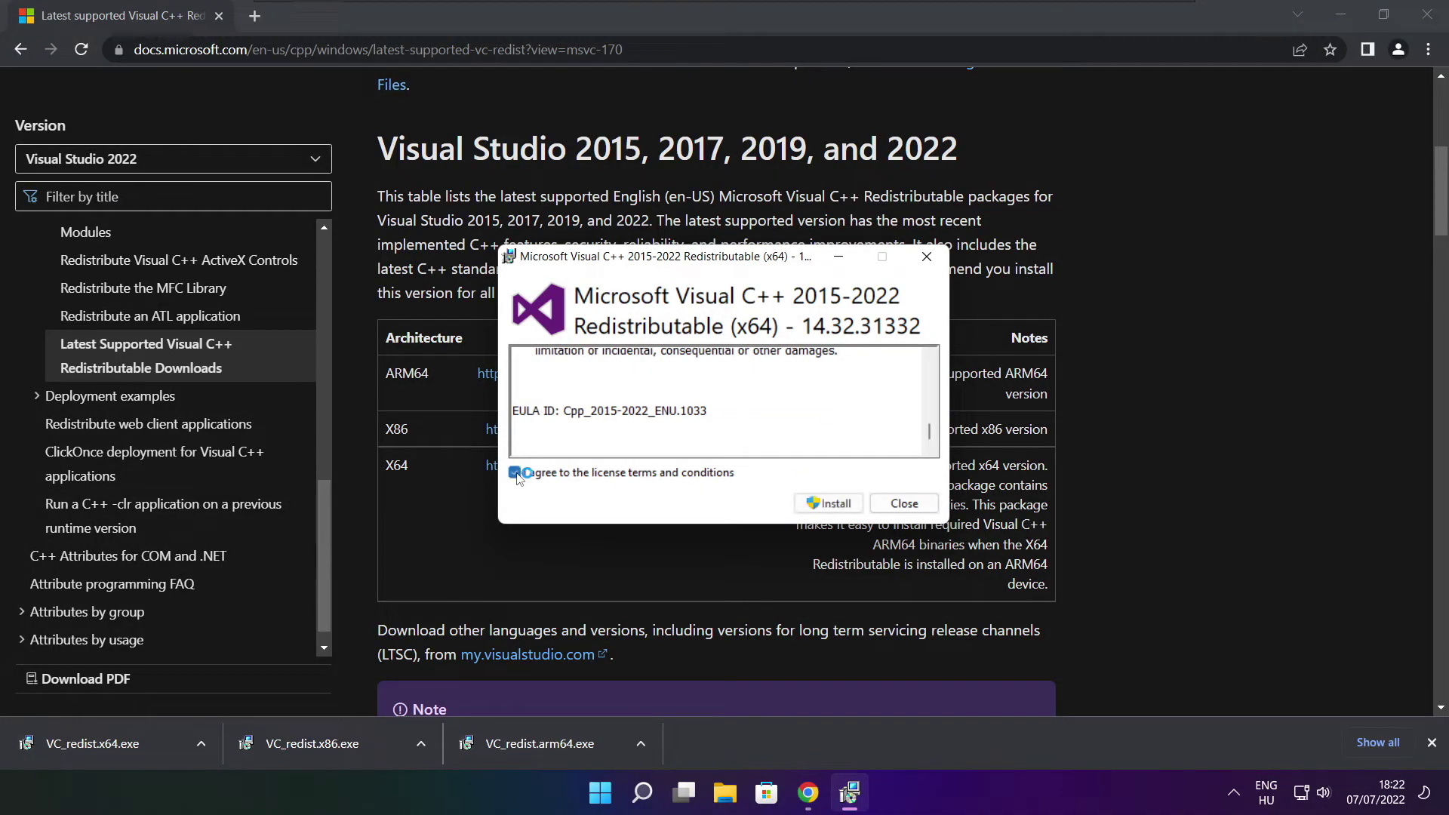
click(834, 509)
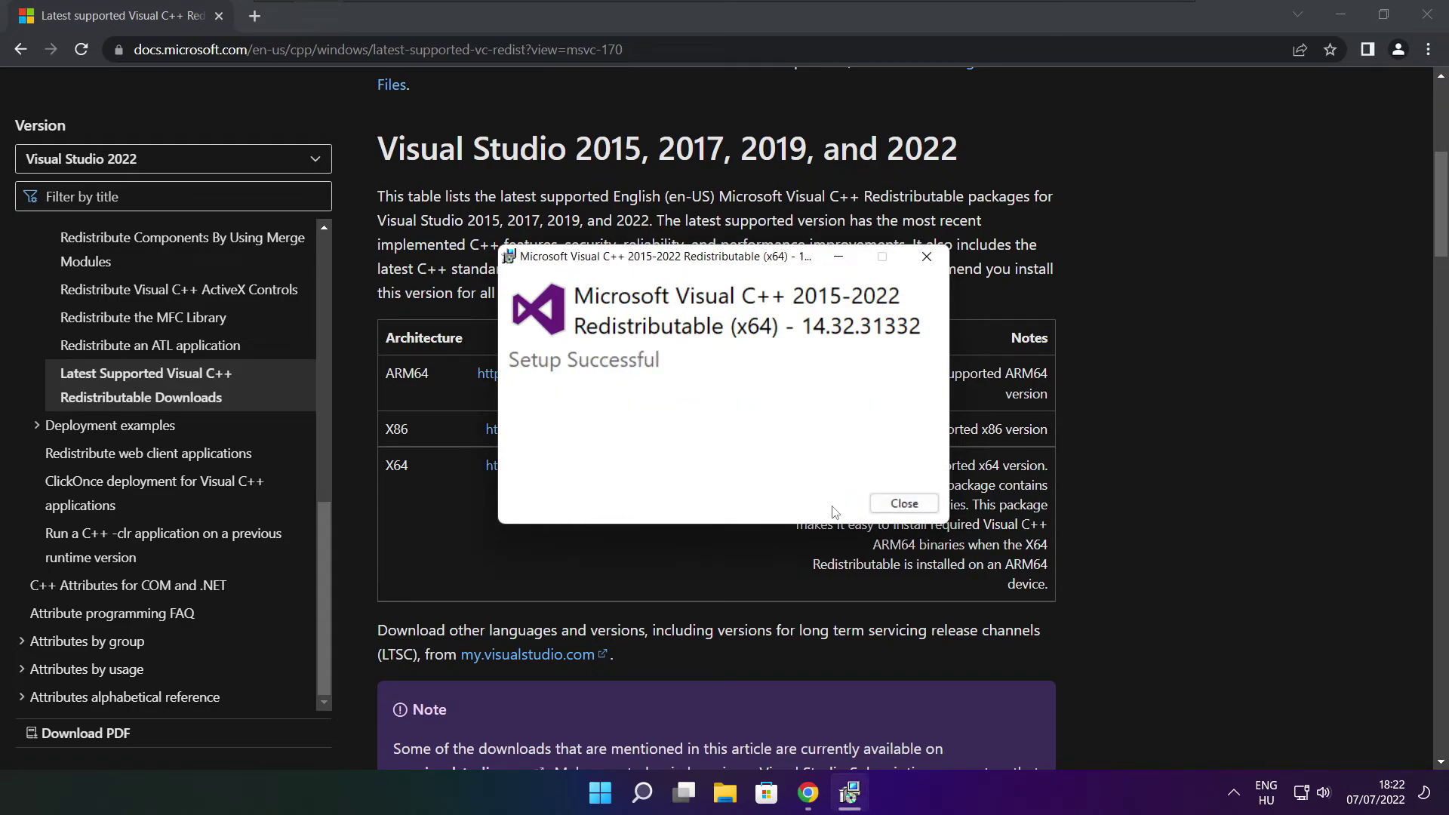
click(904, 505)
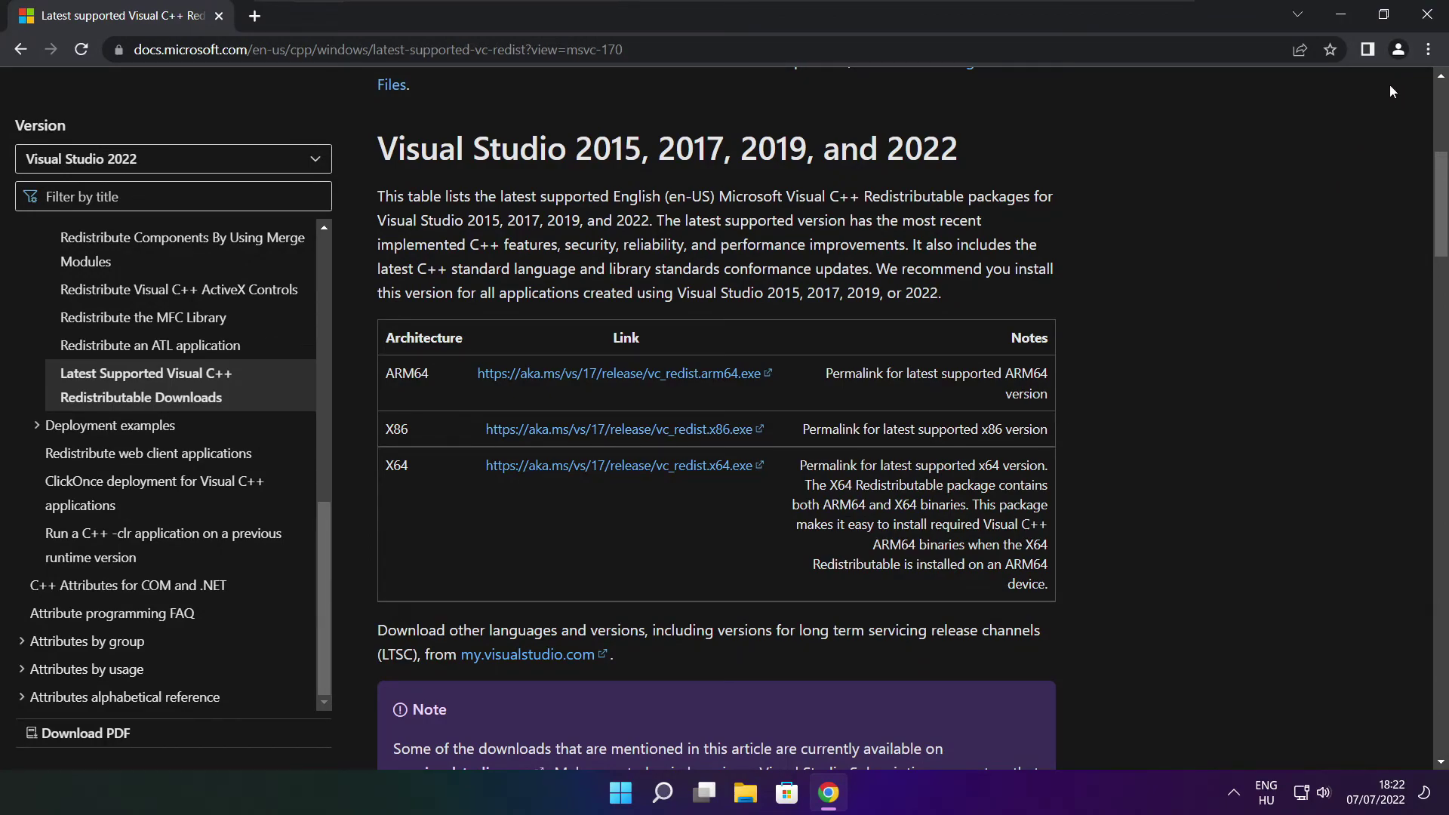
Close Chrome and restart the PC from the Start menu's power options
click(1429, 17)
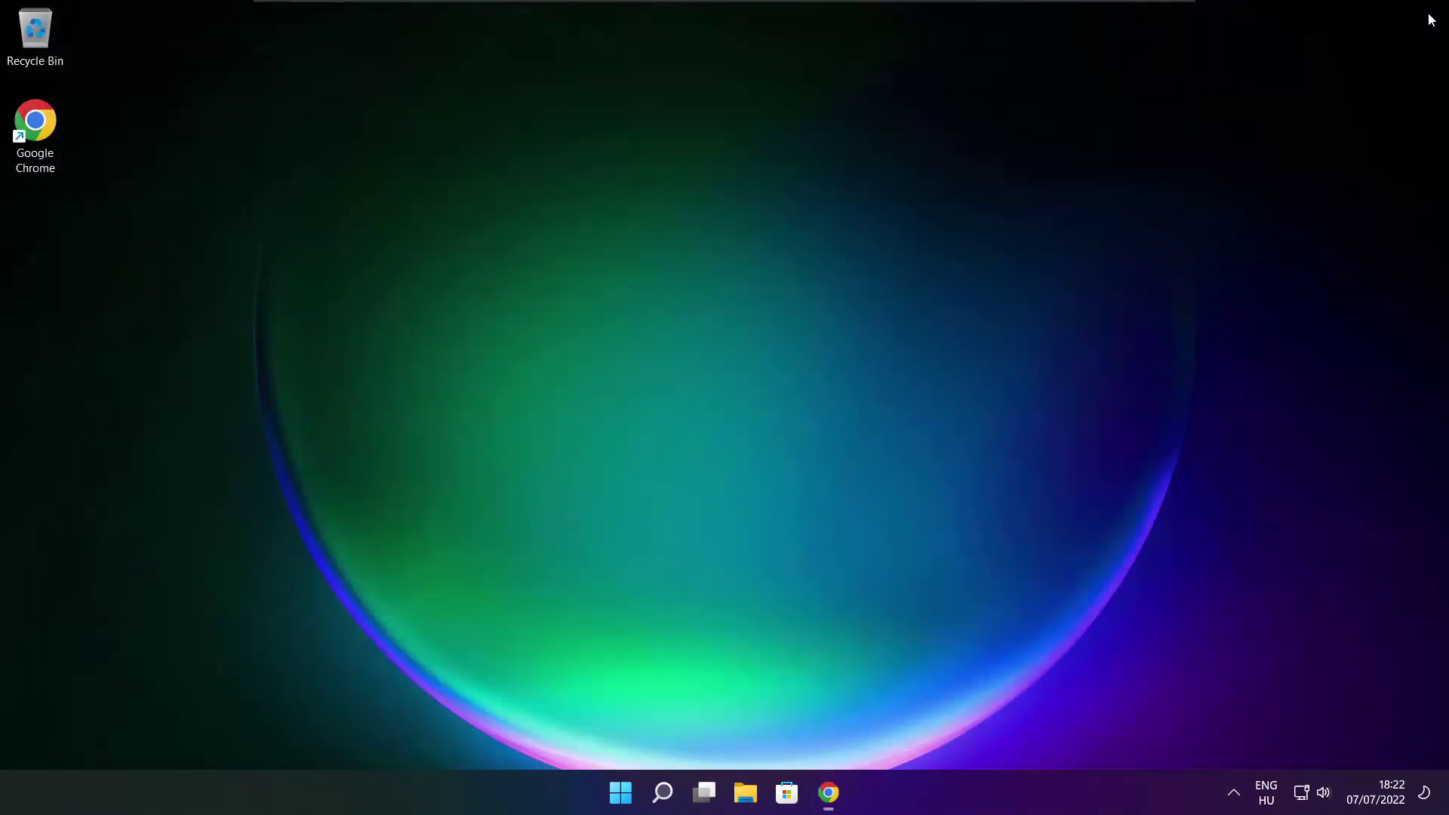
click(623, 797)
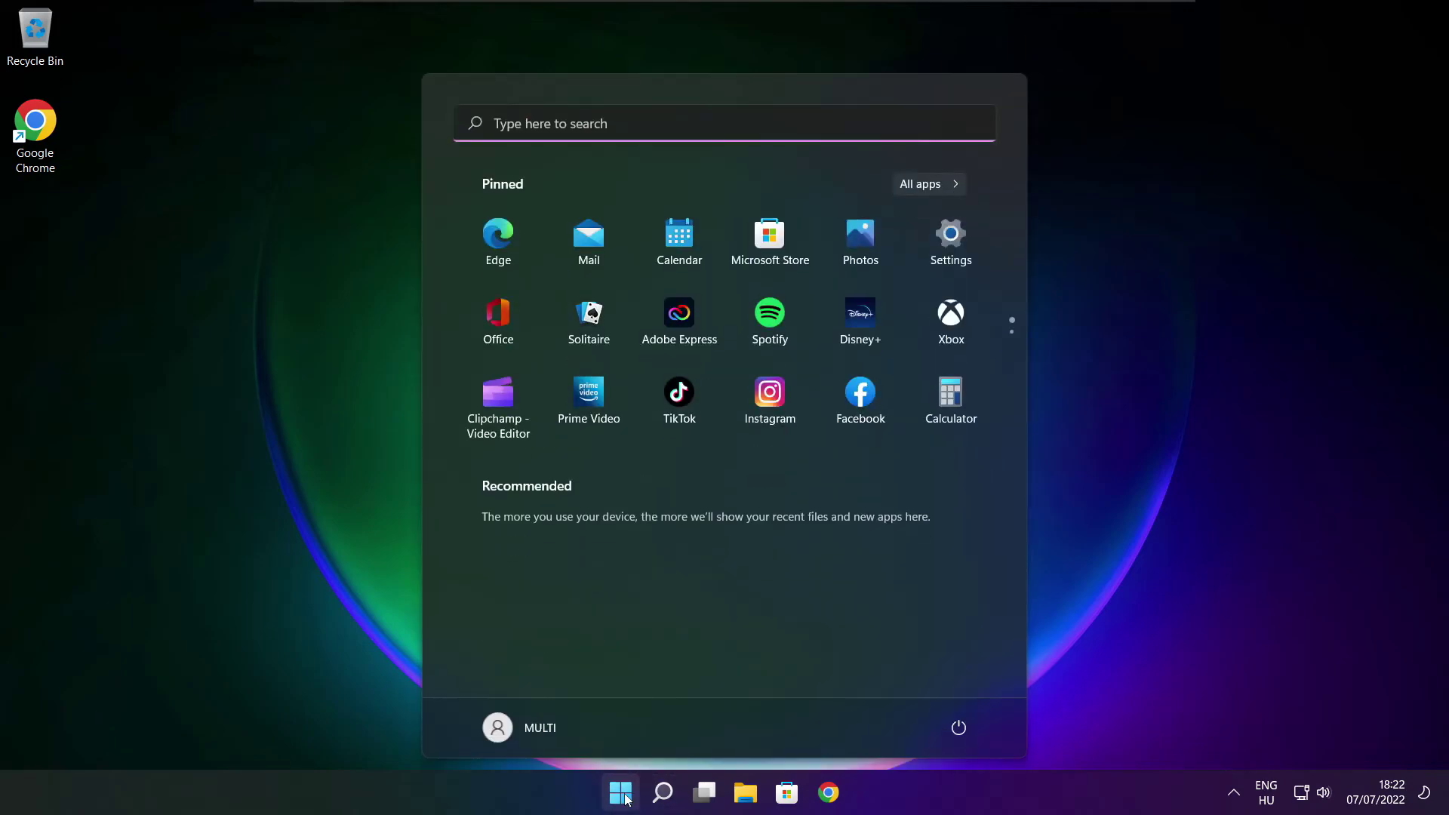
click(957, 729)
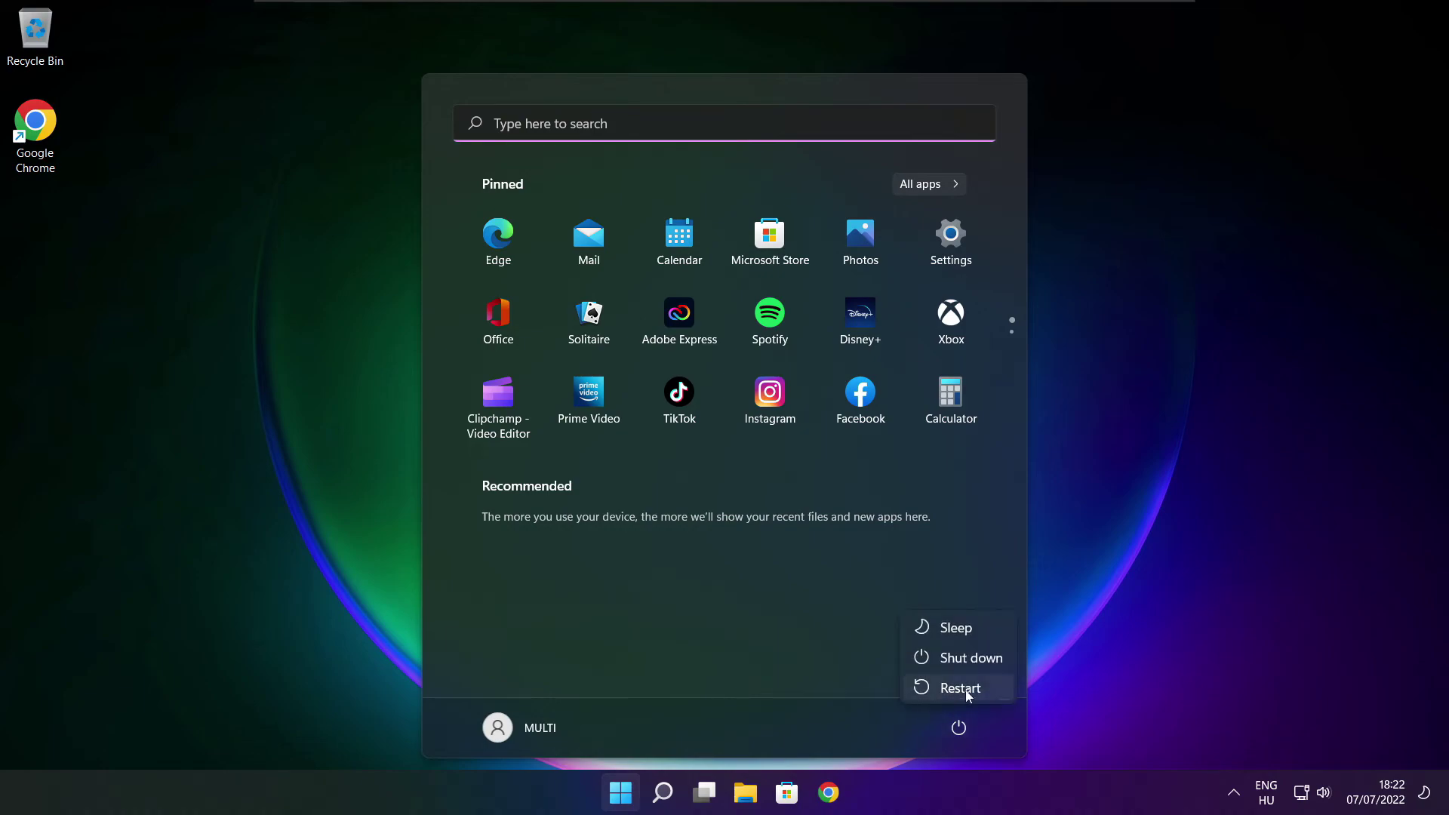
click(972, 692)
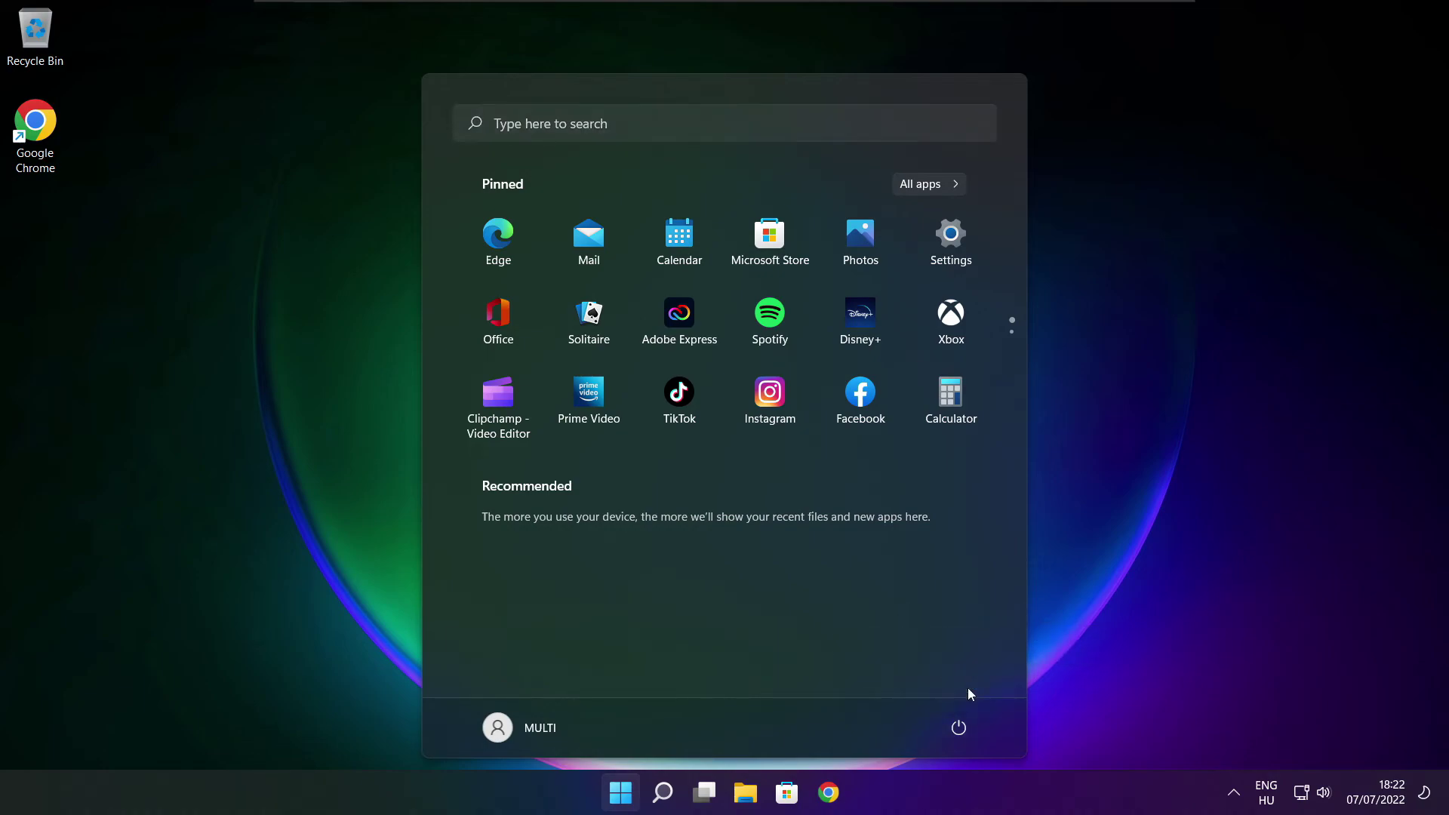